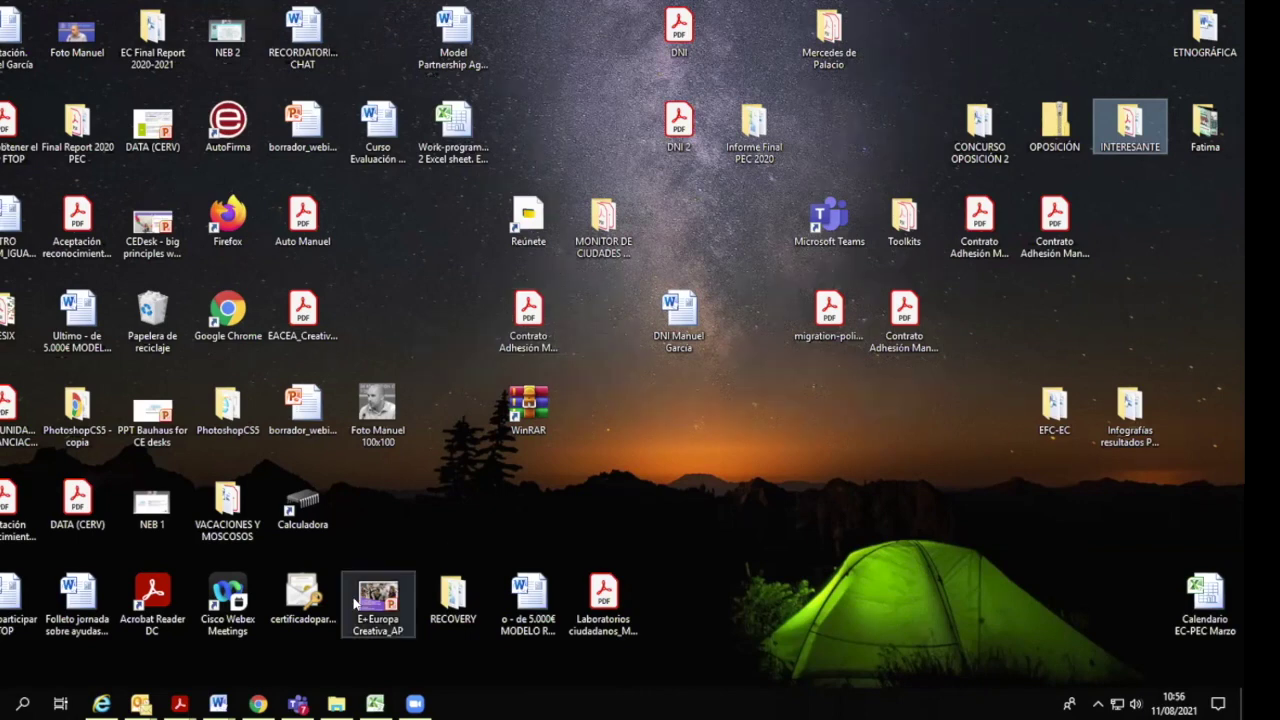
Switch to Chrome and open the EU Funding & tender opportunities portal through a Google search for "portal funding and tenders".
left_click(258, 703)
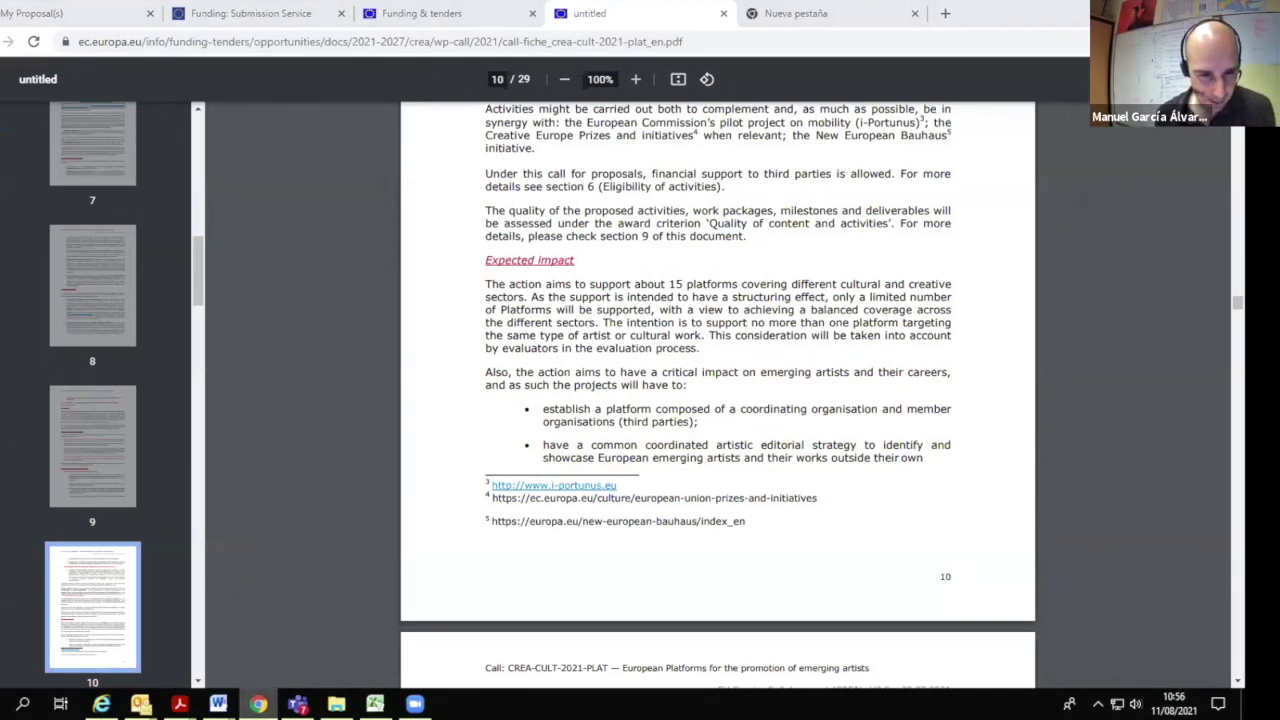
left_click(258, 703)
left_click(258, 703)
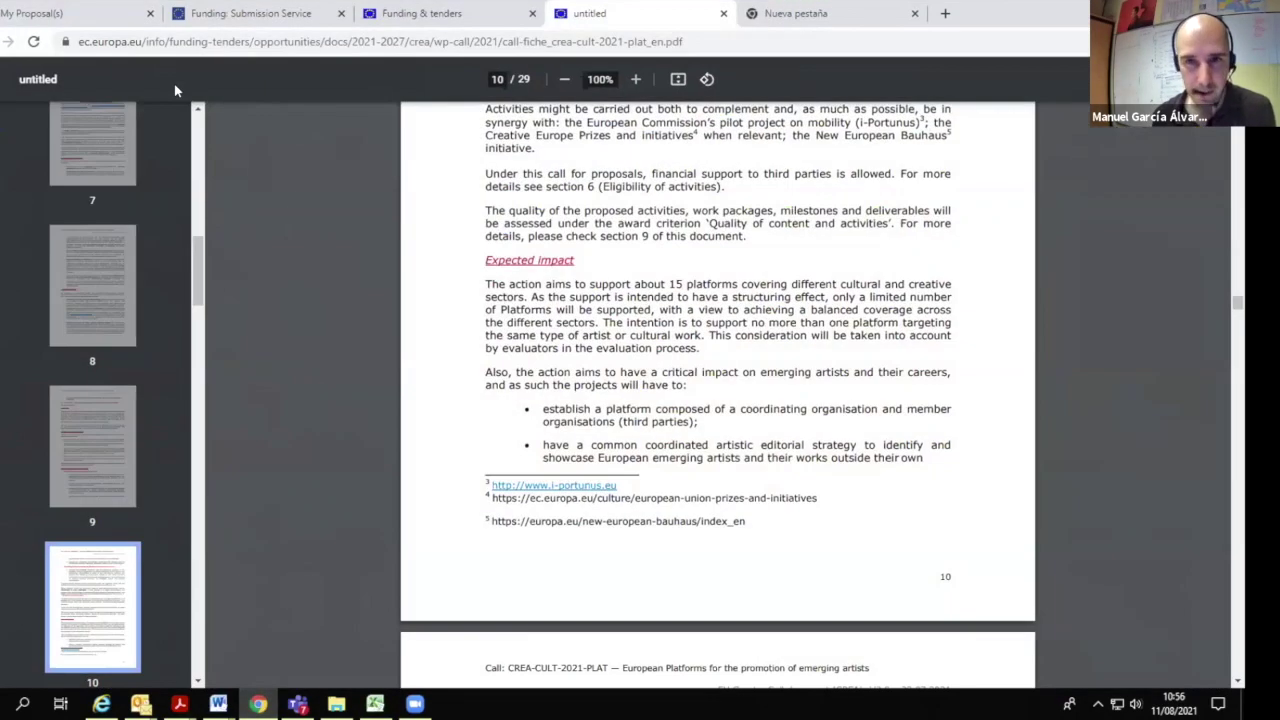
left_click(794, 13)
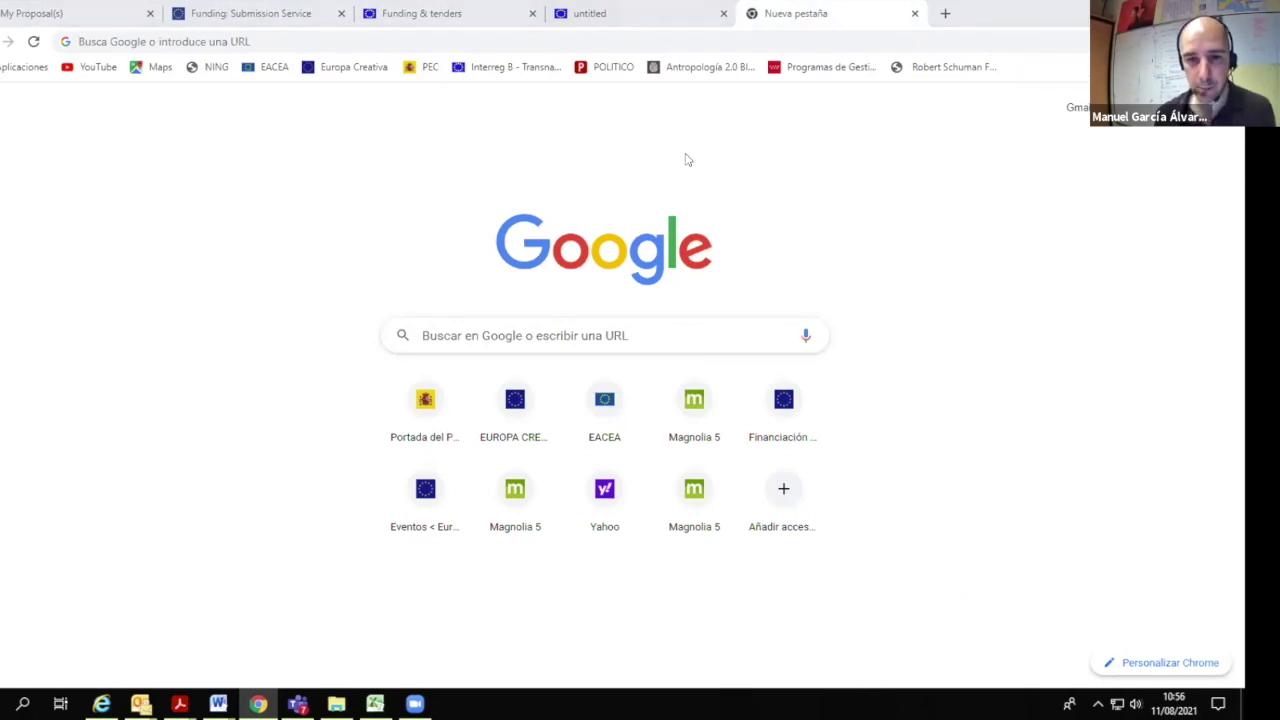
left_click(583, 322)
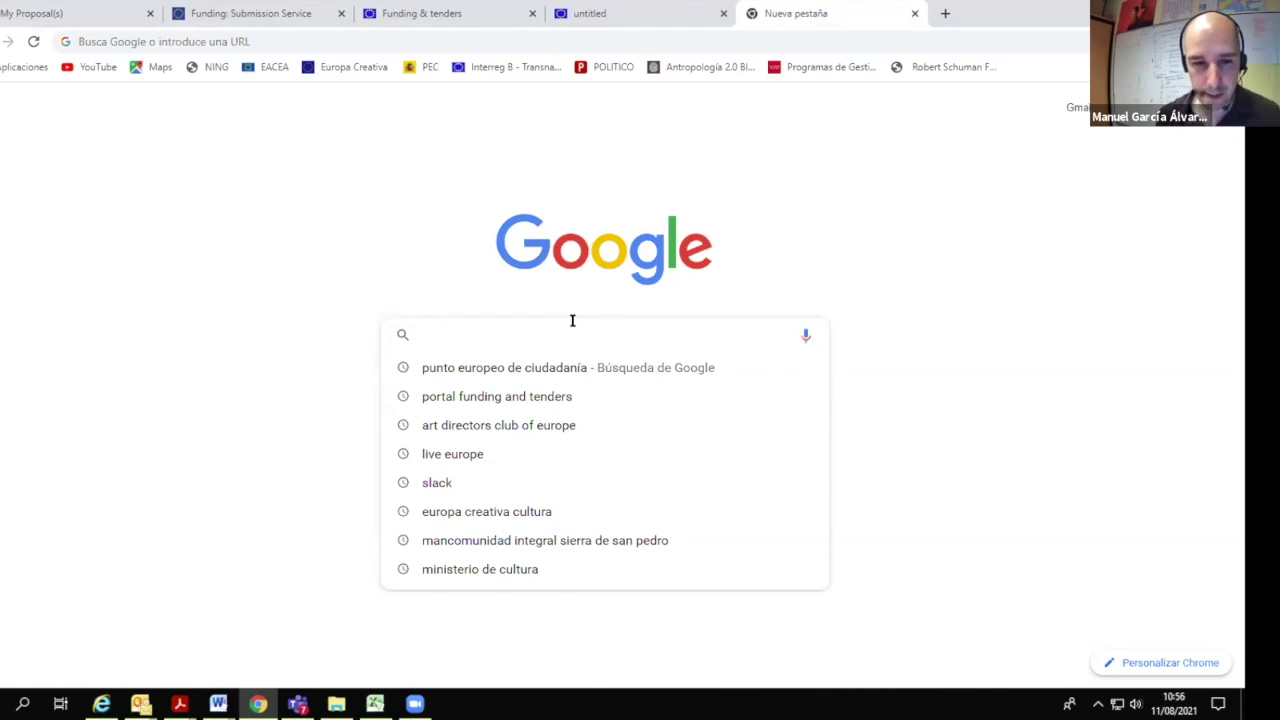
left_click(548, 398)
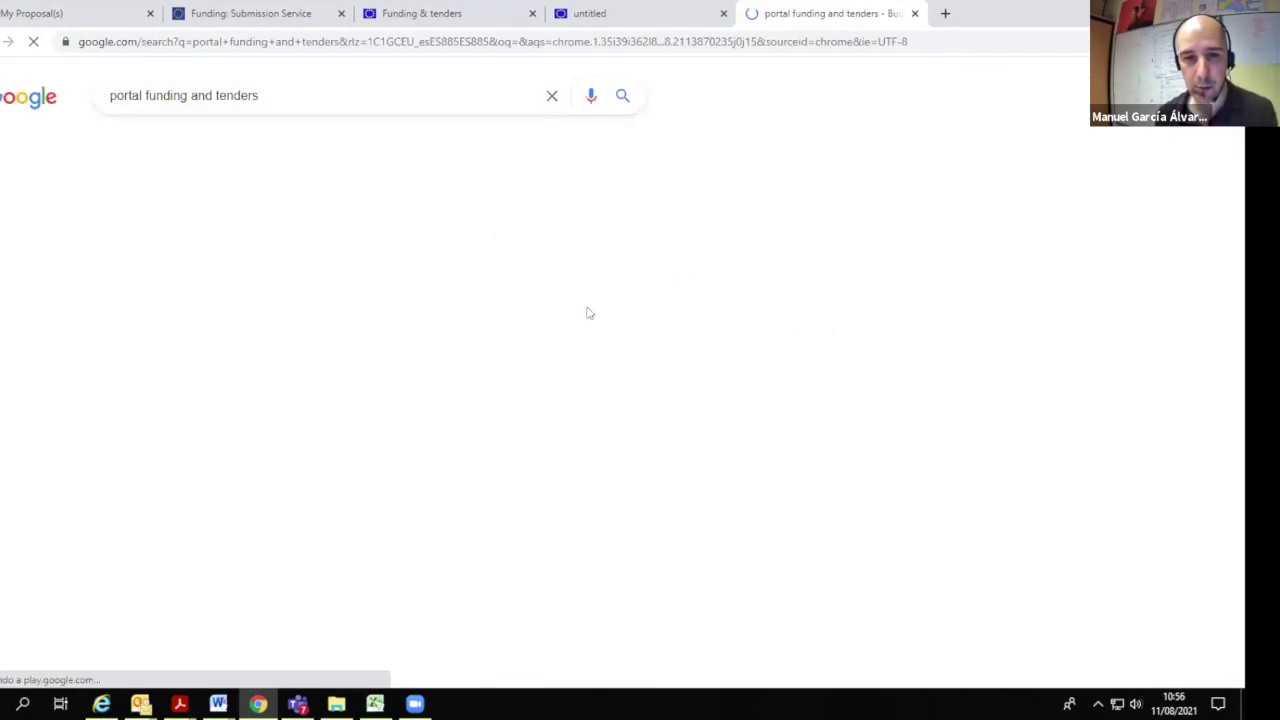
left_click(330, 262)
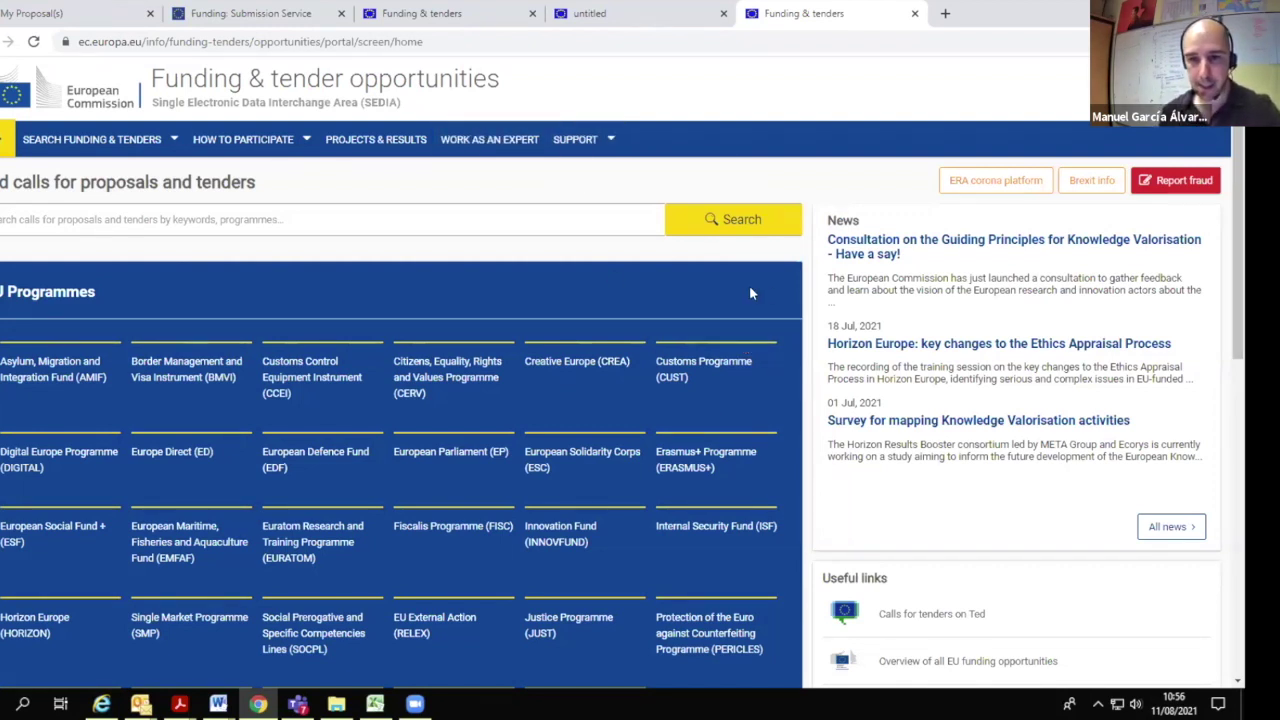
scroll(700, 310, "down", 1)
scroll(550, 258, "up", 1)
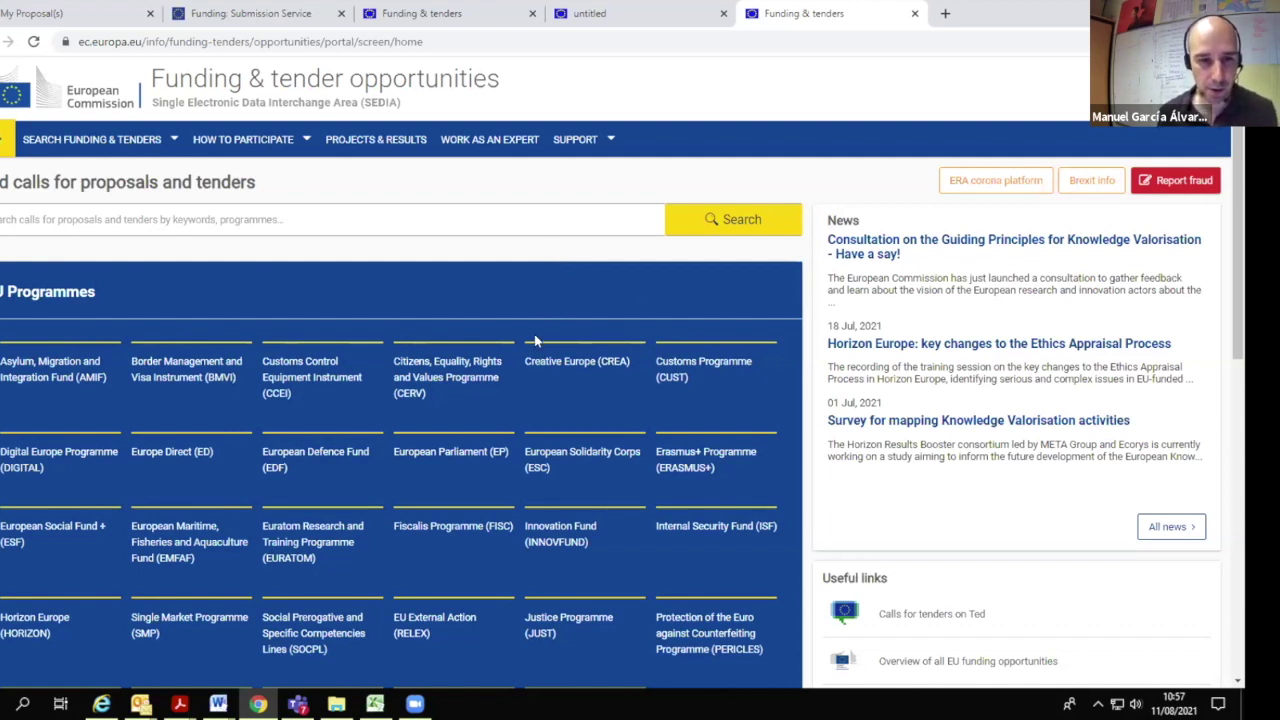
Open the portal's Participant Register page and review the PIC search and organisation registration options.
mouse_move(43, 147)
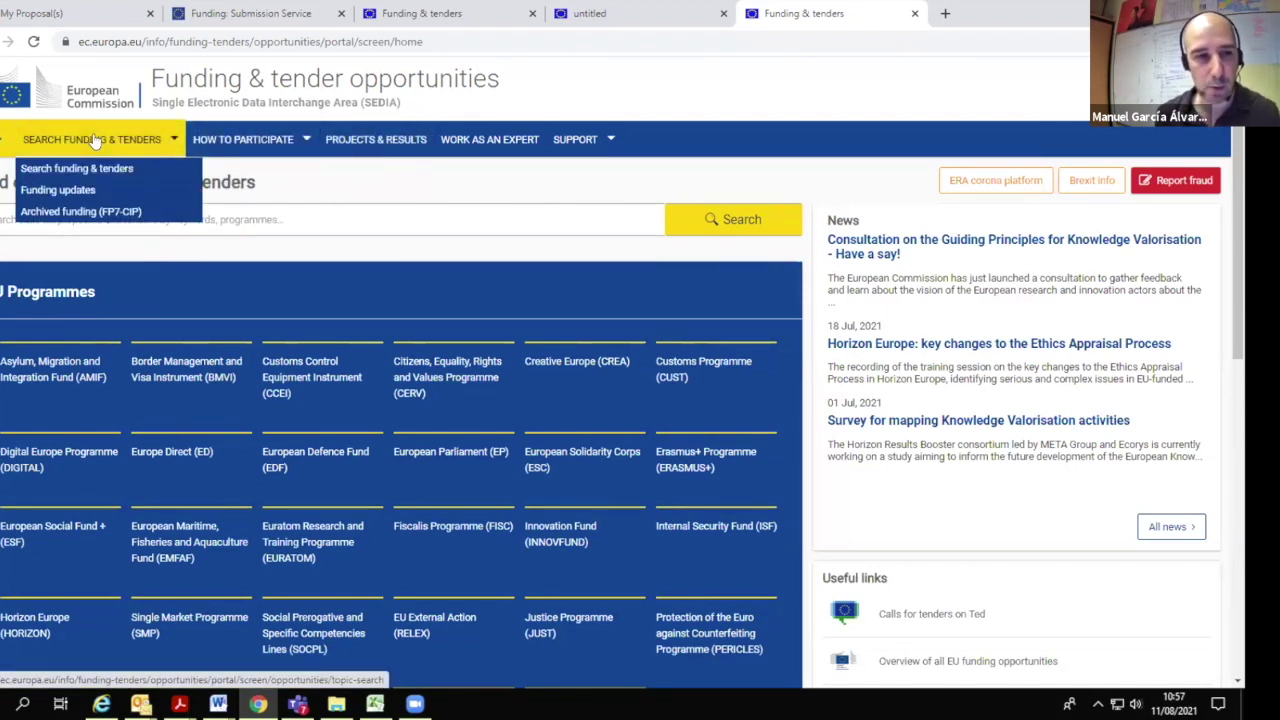
mouse_move(298, 137)
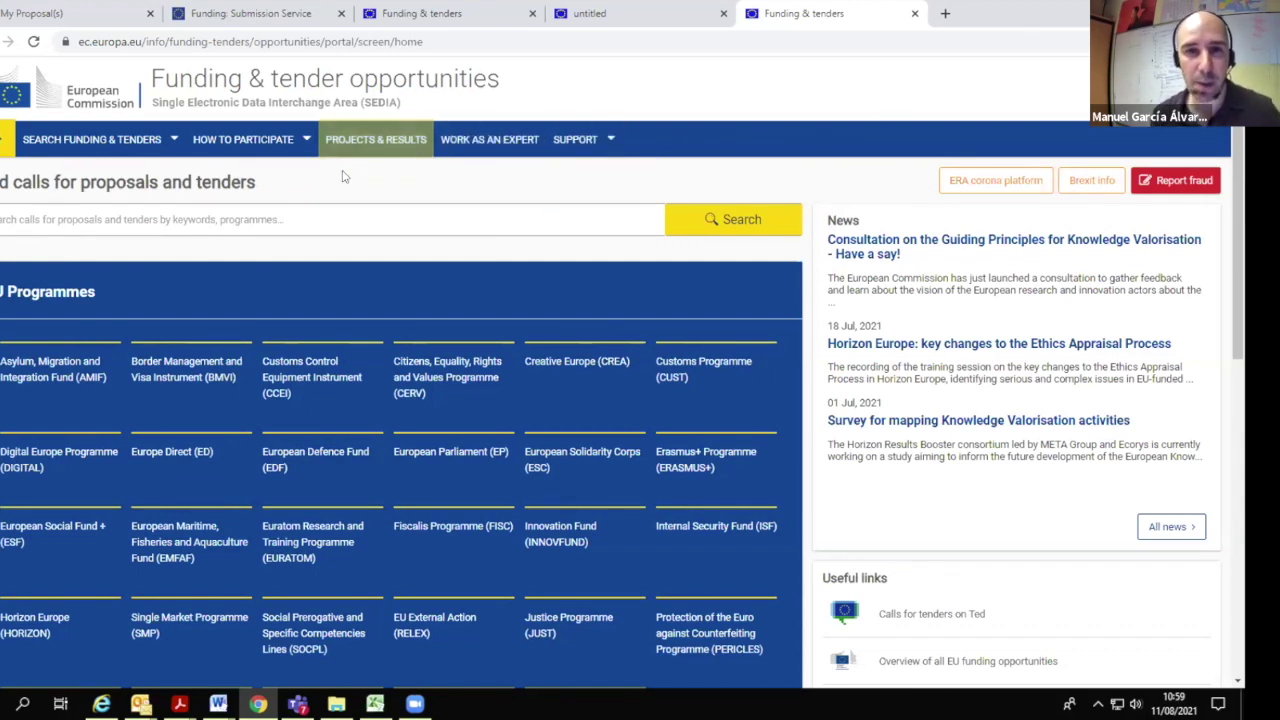
mouse_move(284, 148)
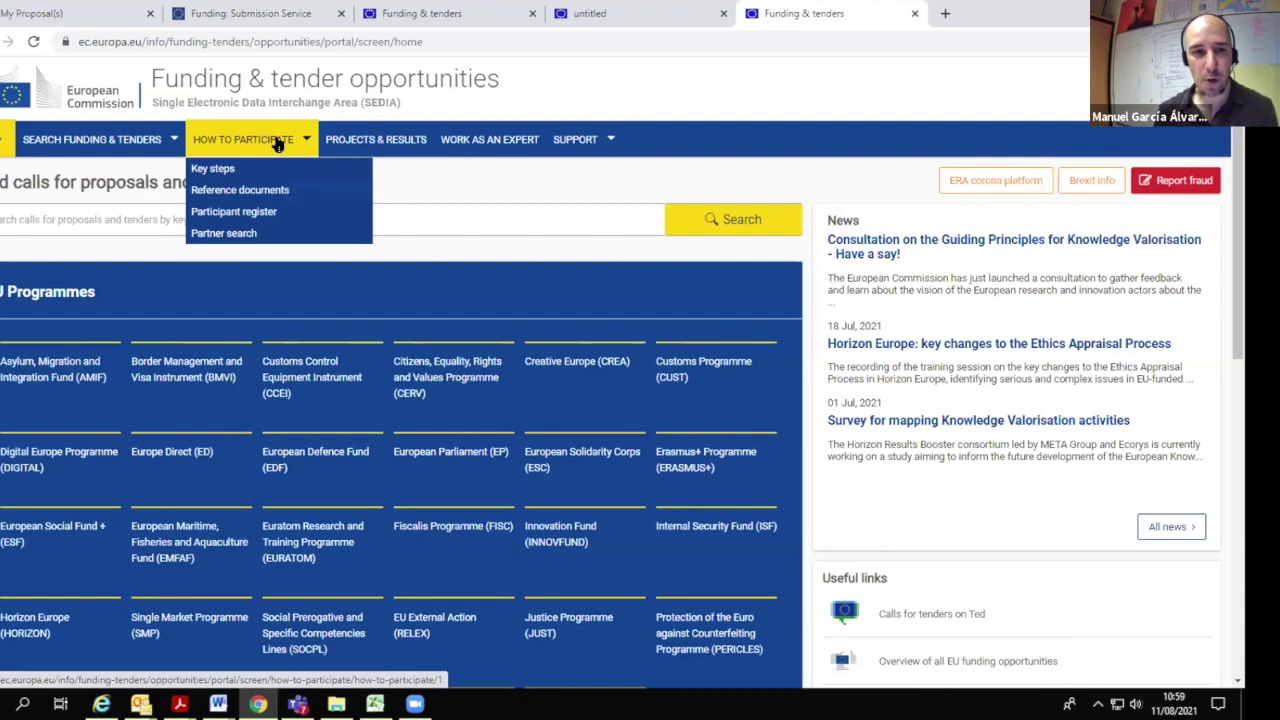
left_click(268, 212)
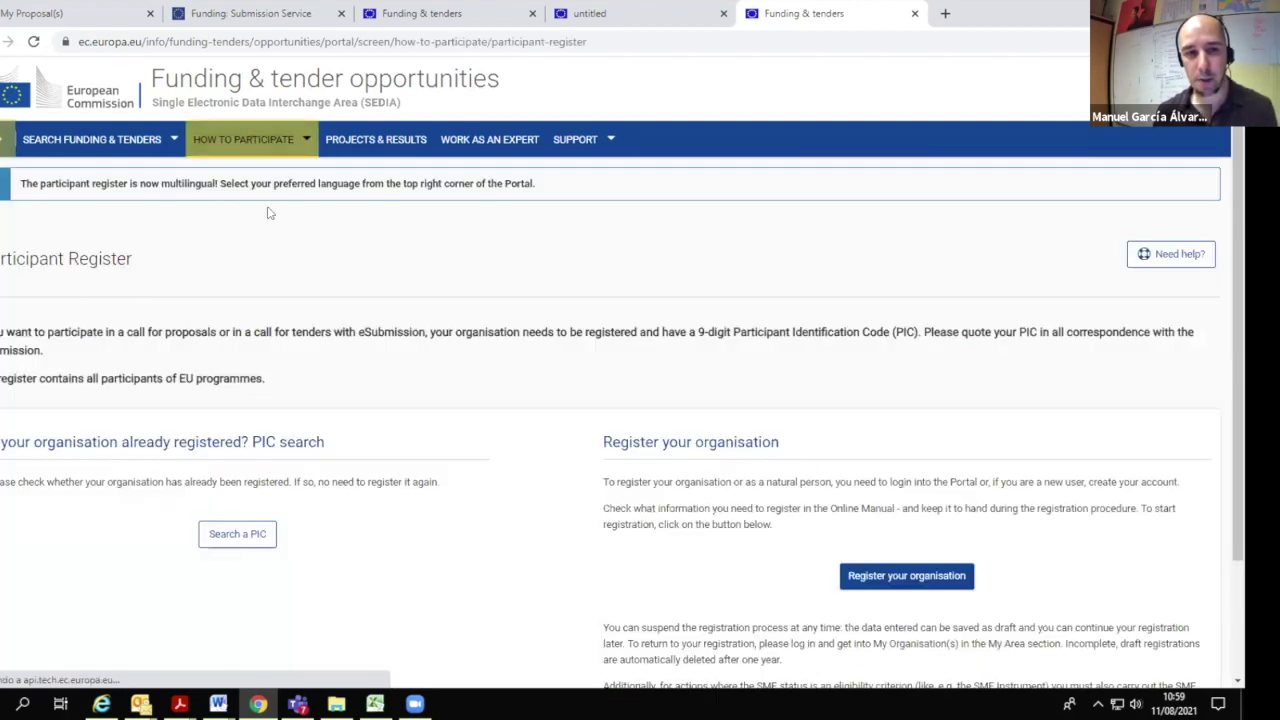
scroll(850, 340, "down", 2)
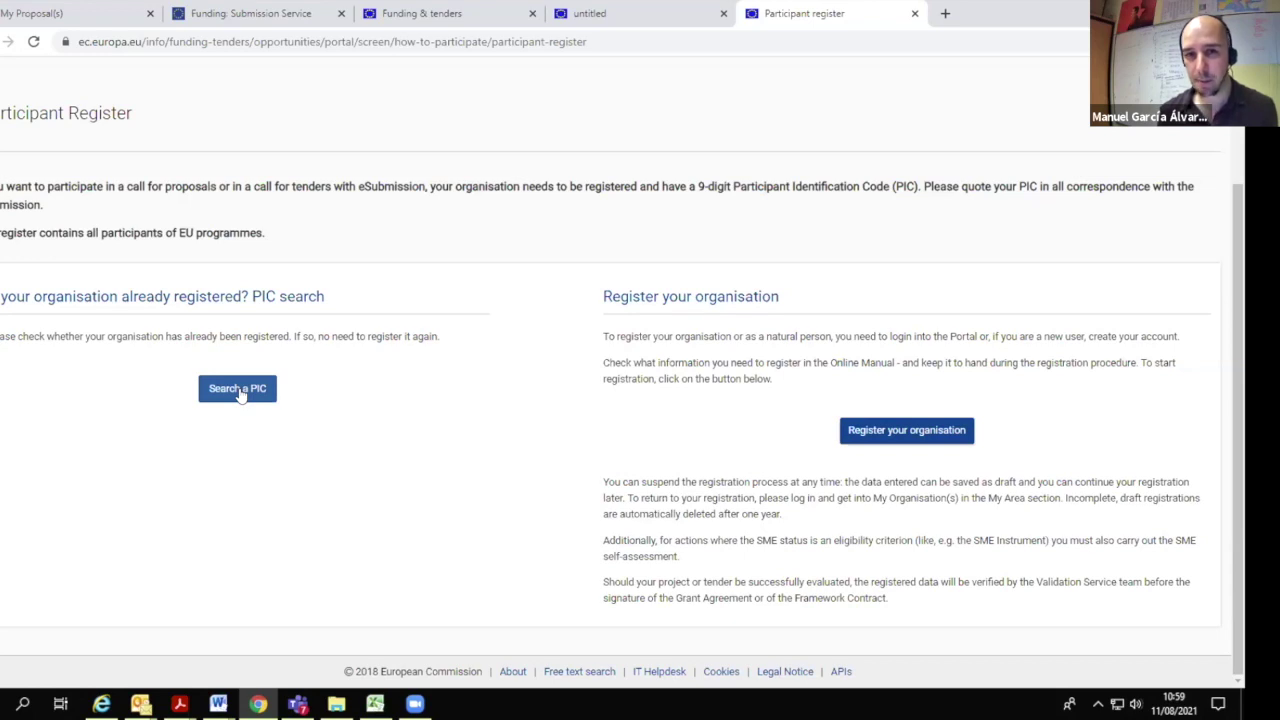
scroll(365, 442, "up", 2)
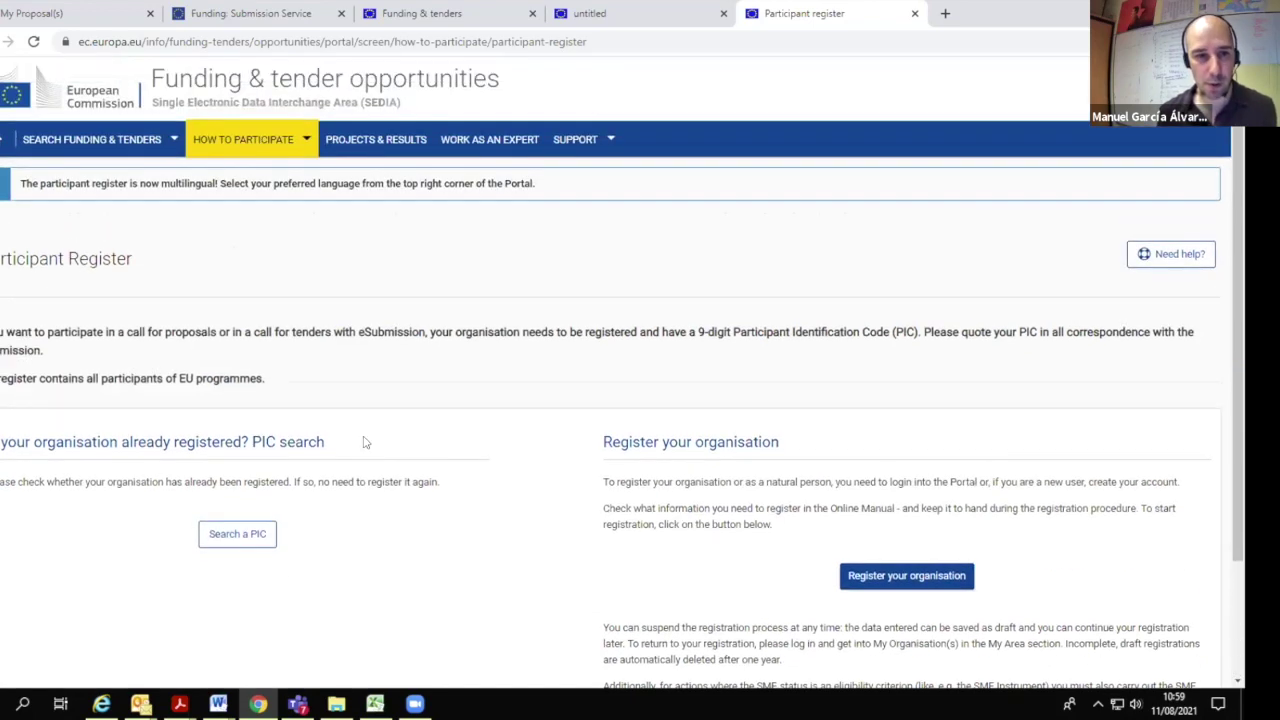
Return to the portal home page, open the Creative Europe (CREA) programme and list its calls for proposals.
left_click(7, 139)
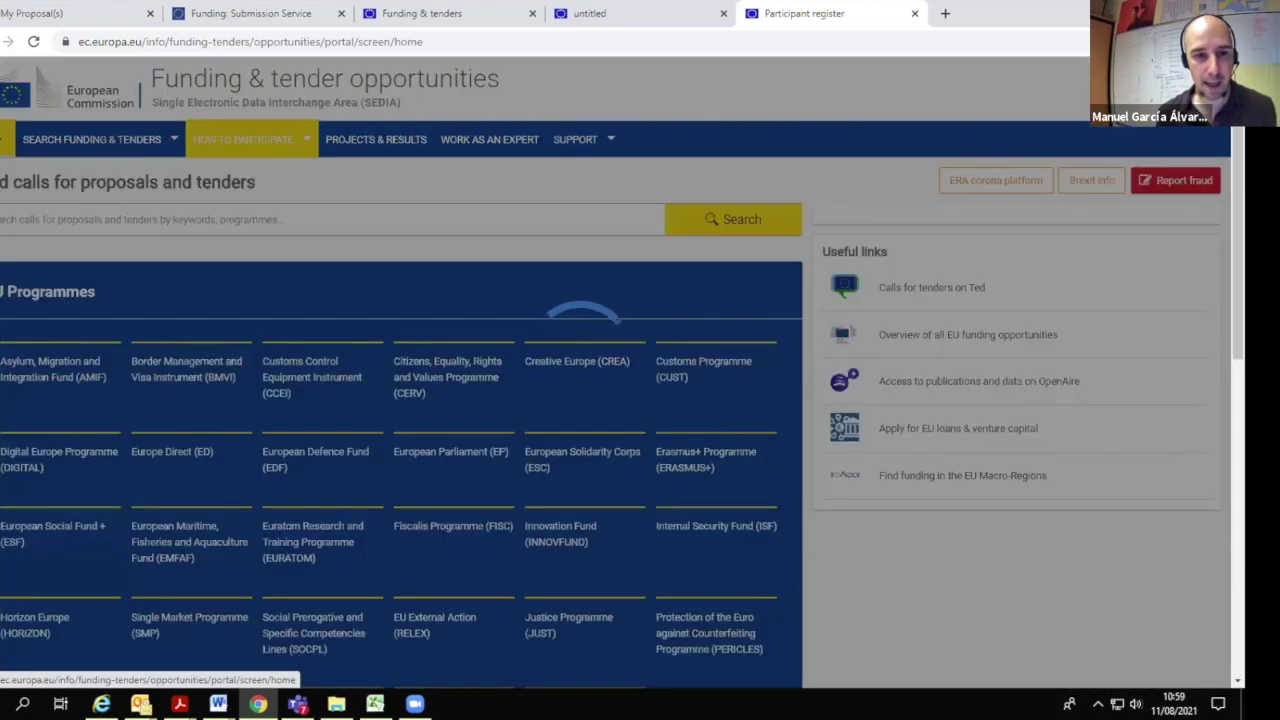
scroll(422, 250, "down", 1)
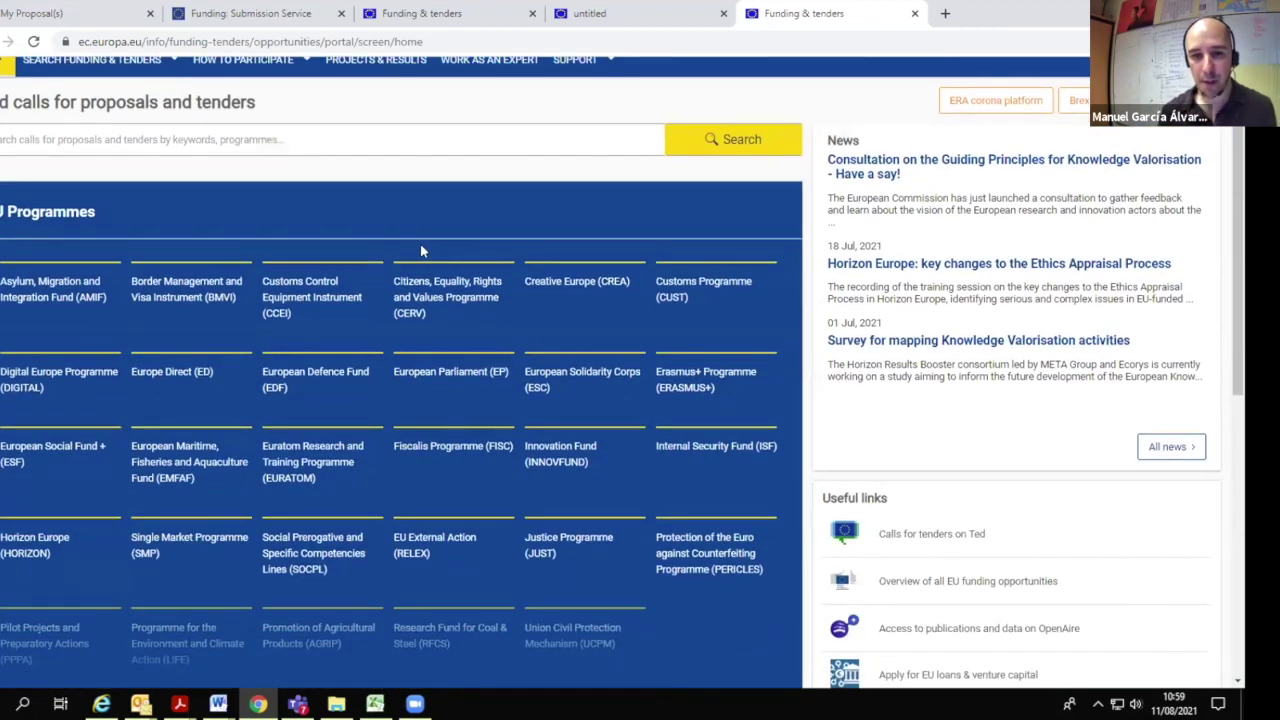
left_click(598, 286)
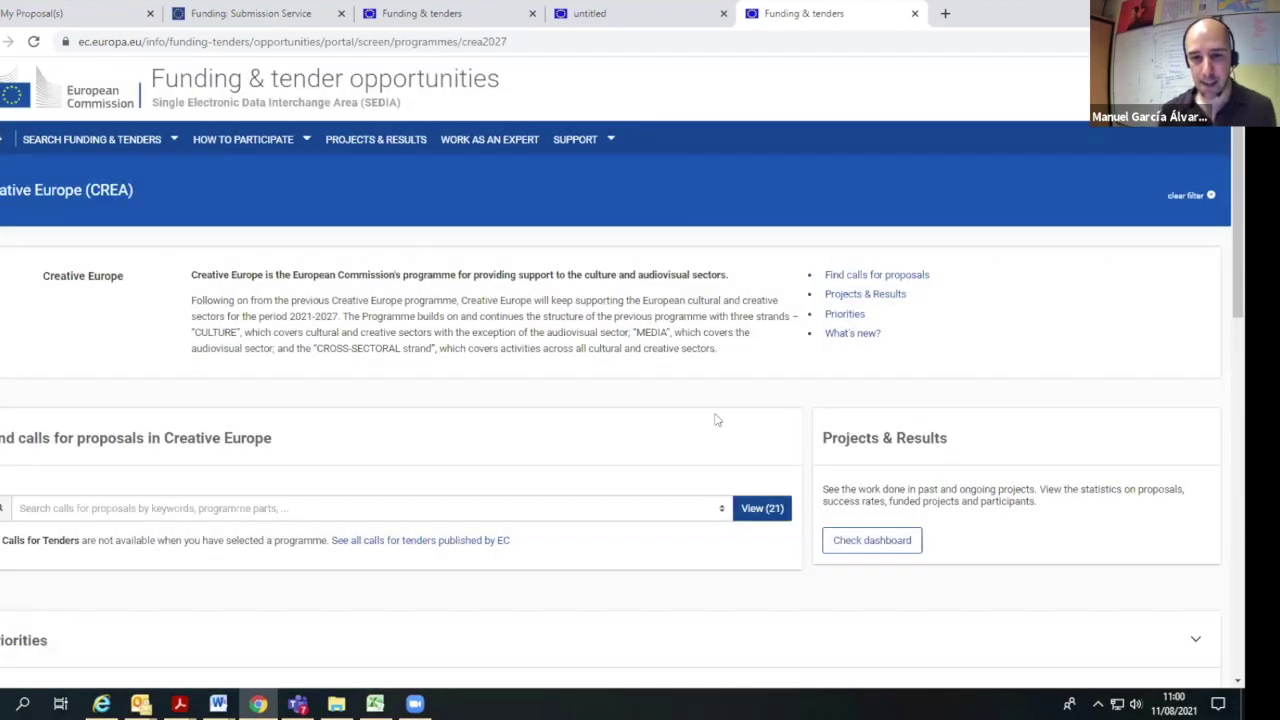
scroll(801, 498, "down", 1)
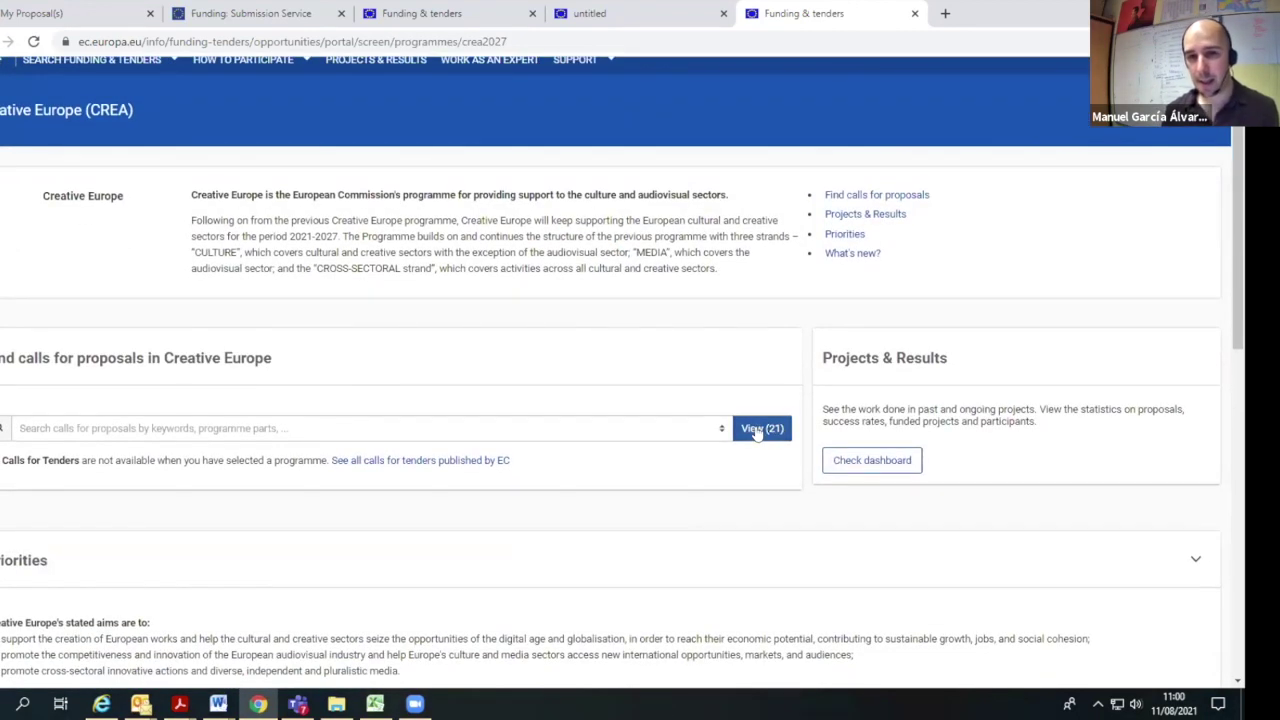
left_click(757, 430)
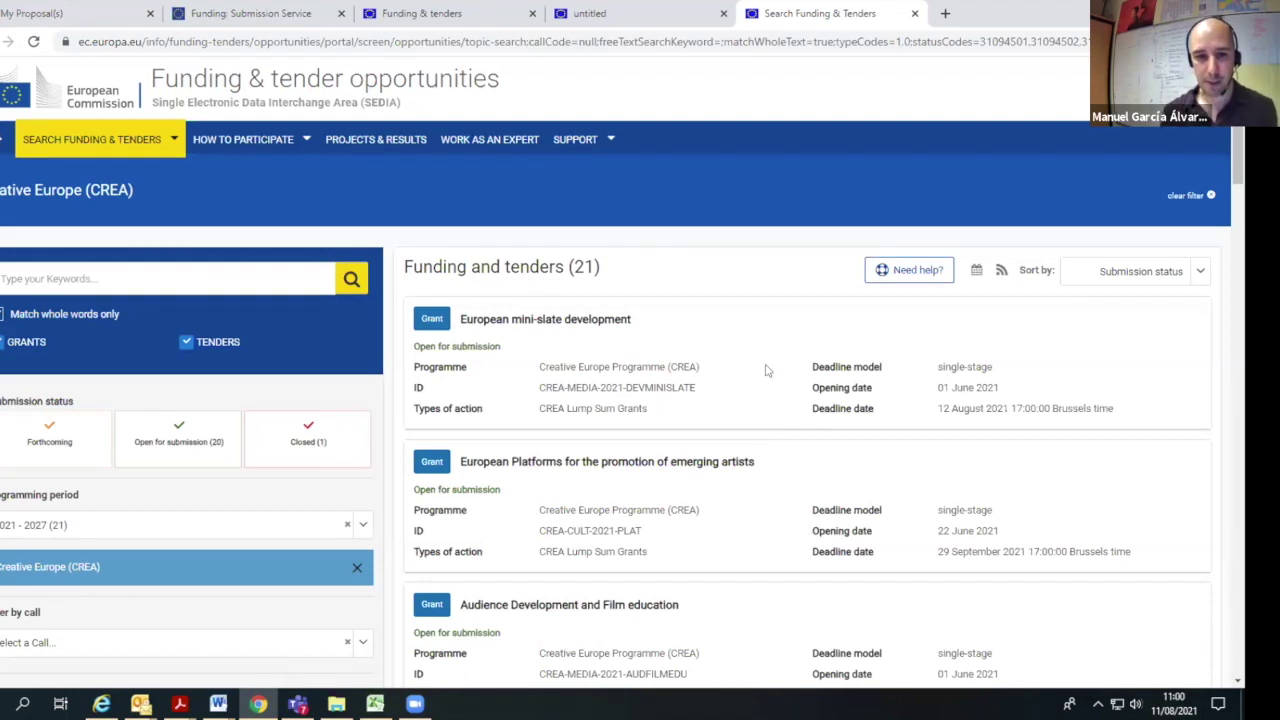
Open the call "European Platforms for the promotion of emerging artists" from the results and review its general information.
scroll(763, 368, "down", 10)
scroll(763, 365, "down", 3)
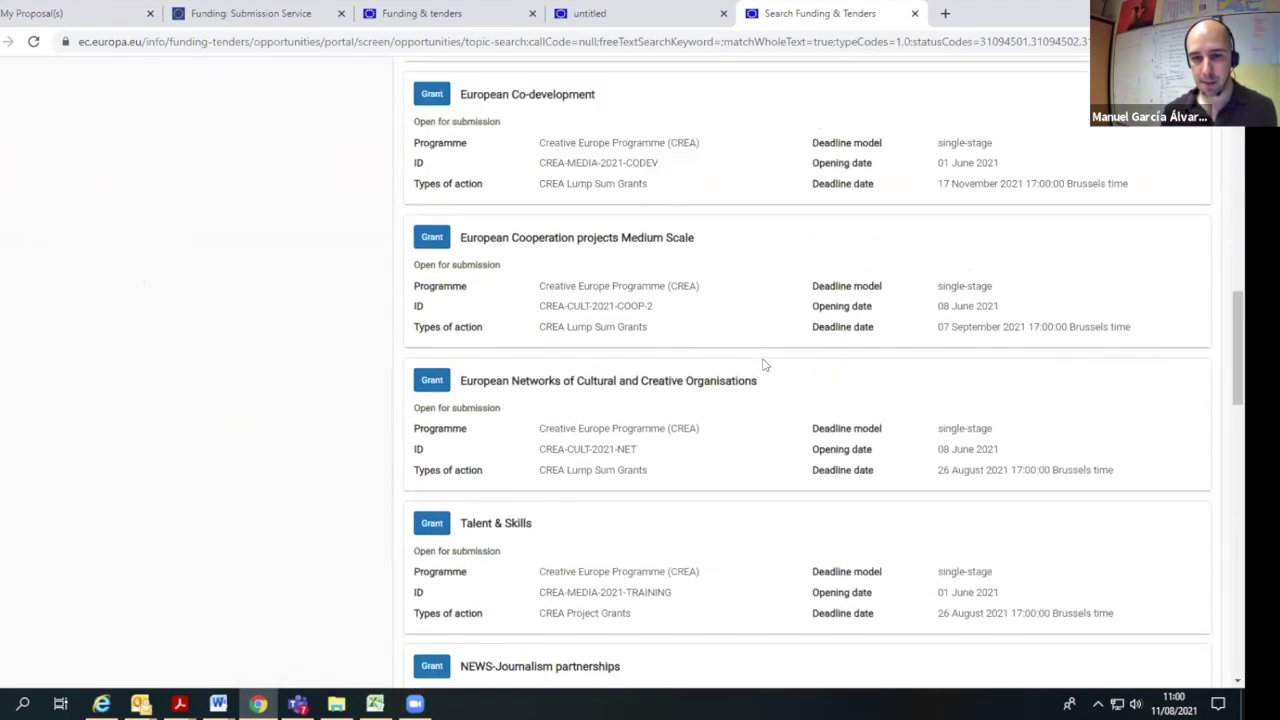
scroll(763, 363, "up", 12)
scroll(706, 397, "down", 1)
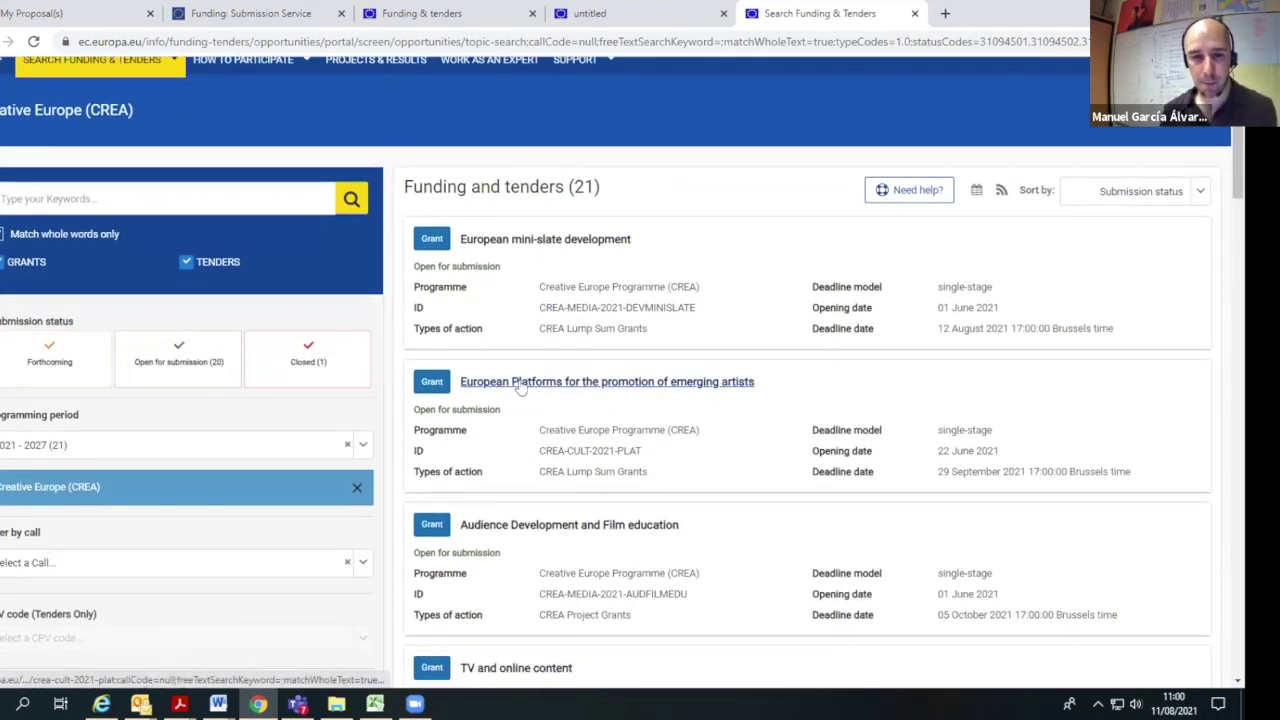
left_click(610, 385)
scroll(503, 320, "down", 1)
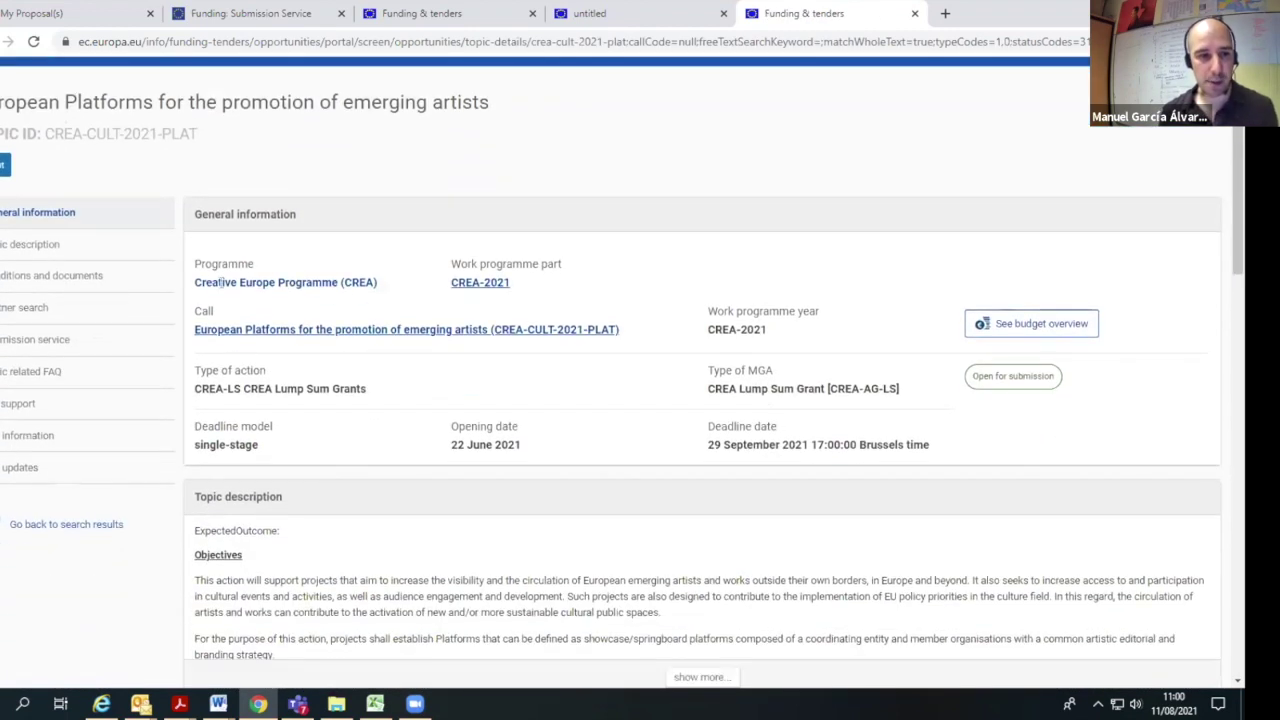
scroll(146, 230, "down", 1)
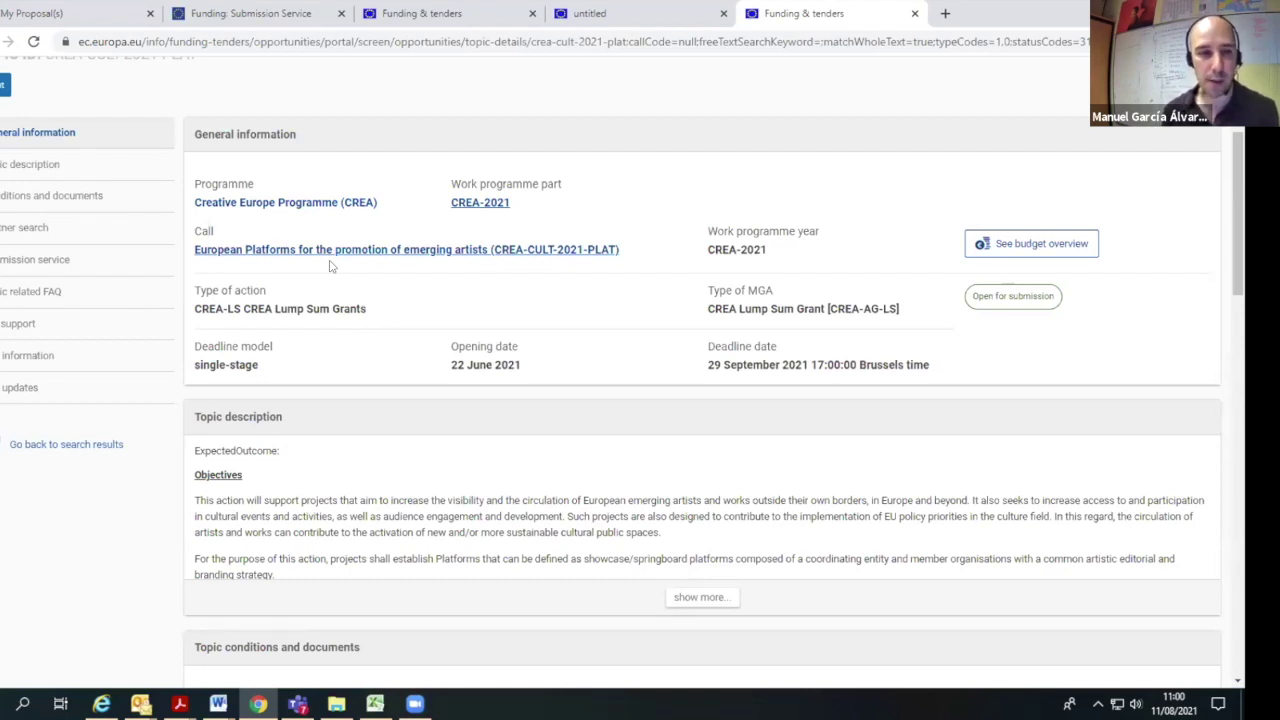
Examine the call's partner search section and the neighbouring submission section.
left_click(10, 232)
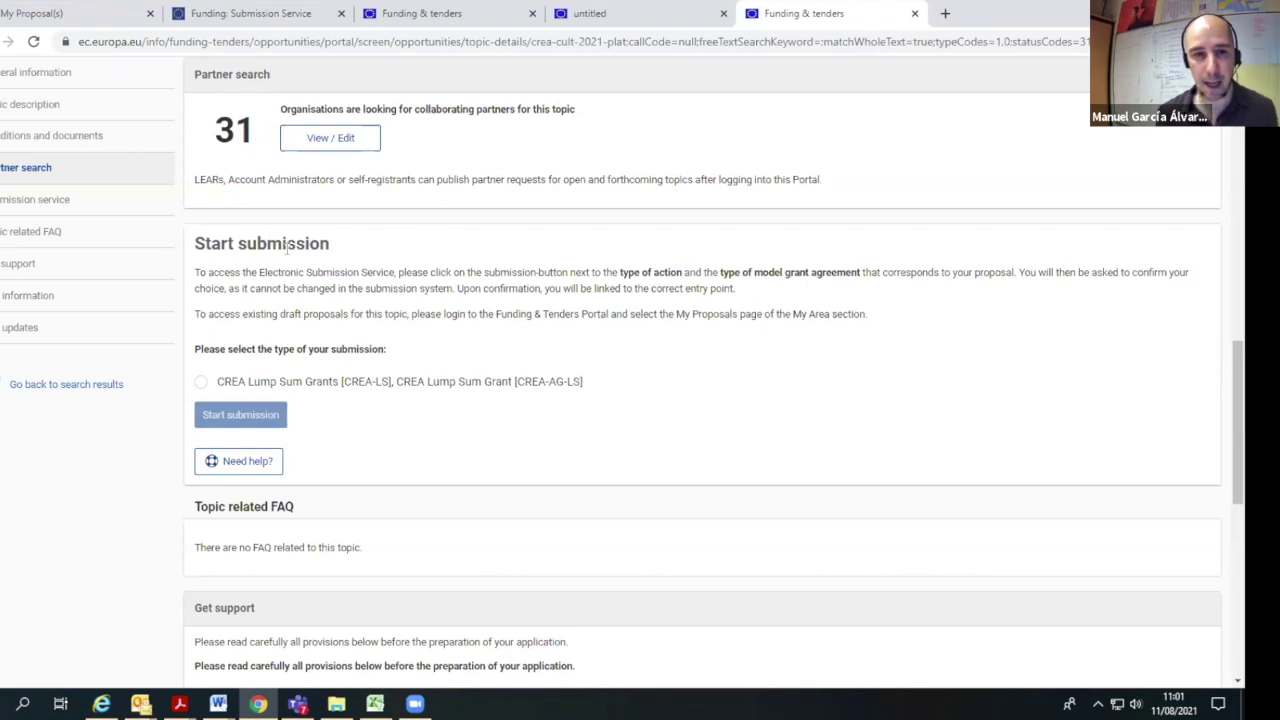
scroll(392, 244, "up", 1)
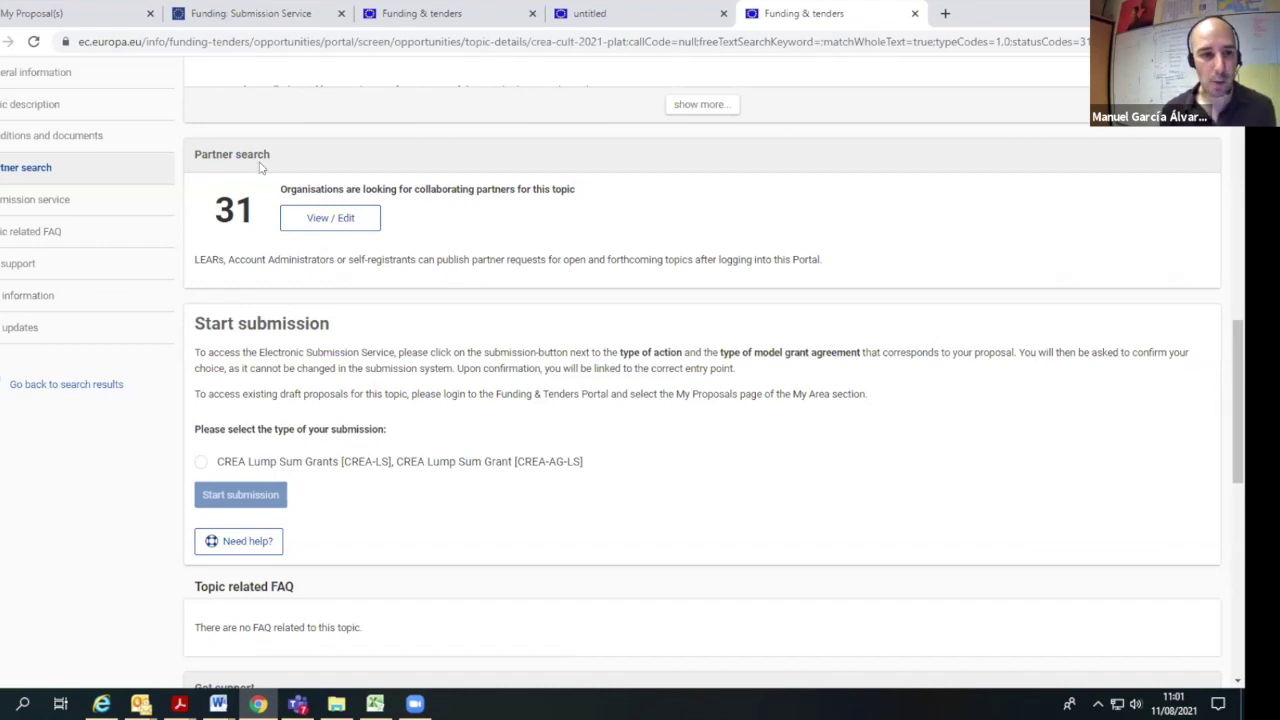
scroll(303, 166, "up", 2)
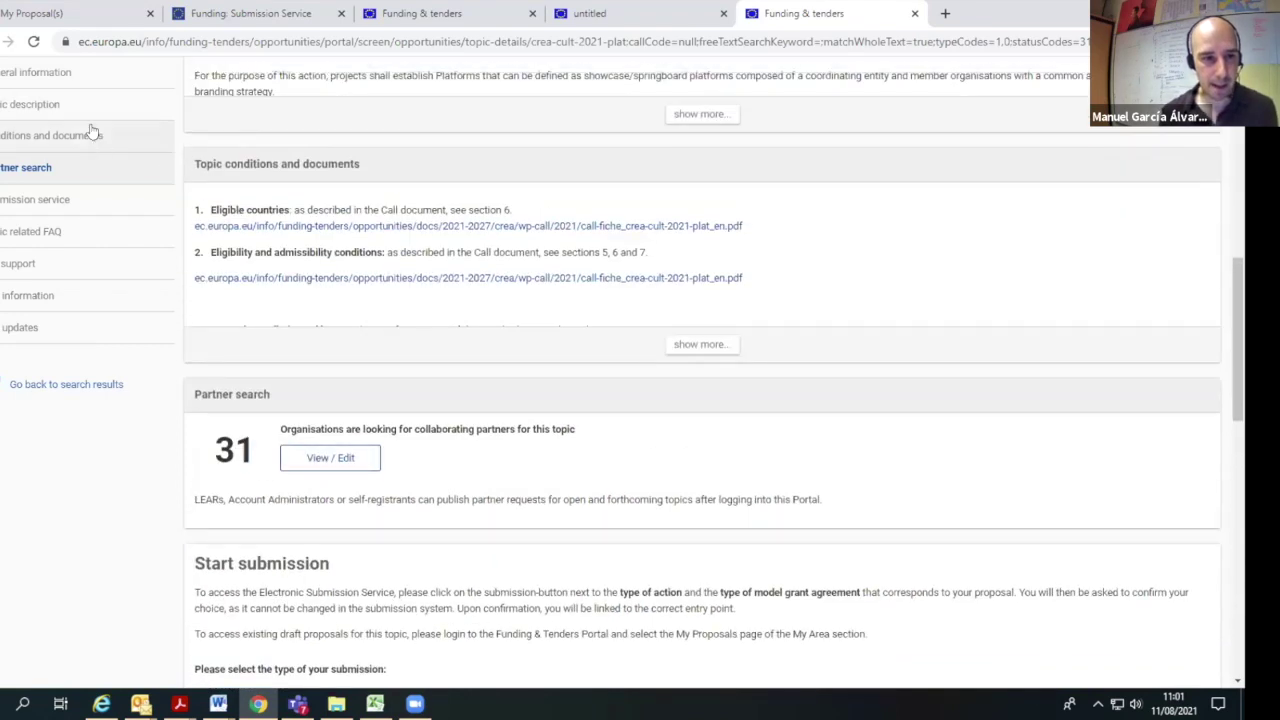
Expand the topic conditions and documents, then open the call document PDF listed under the proposal templates and look through it.
left_click(93, 138)
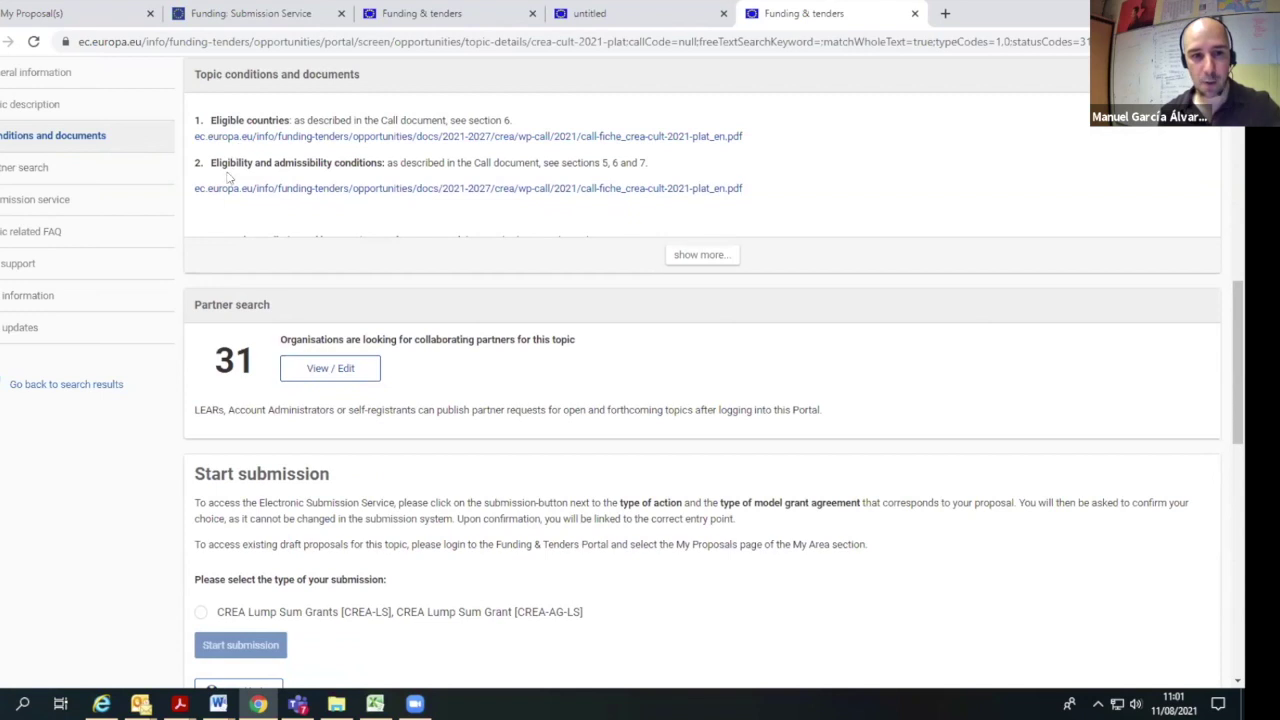
scroll(104, 145, "up", 2)
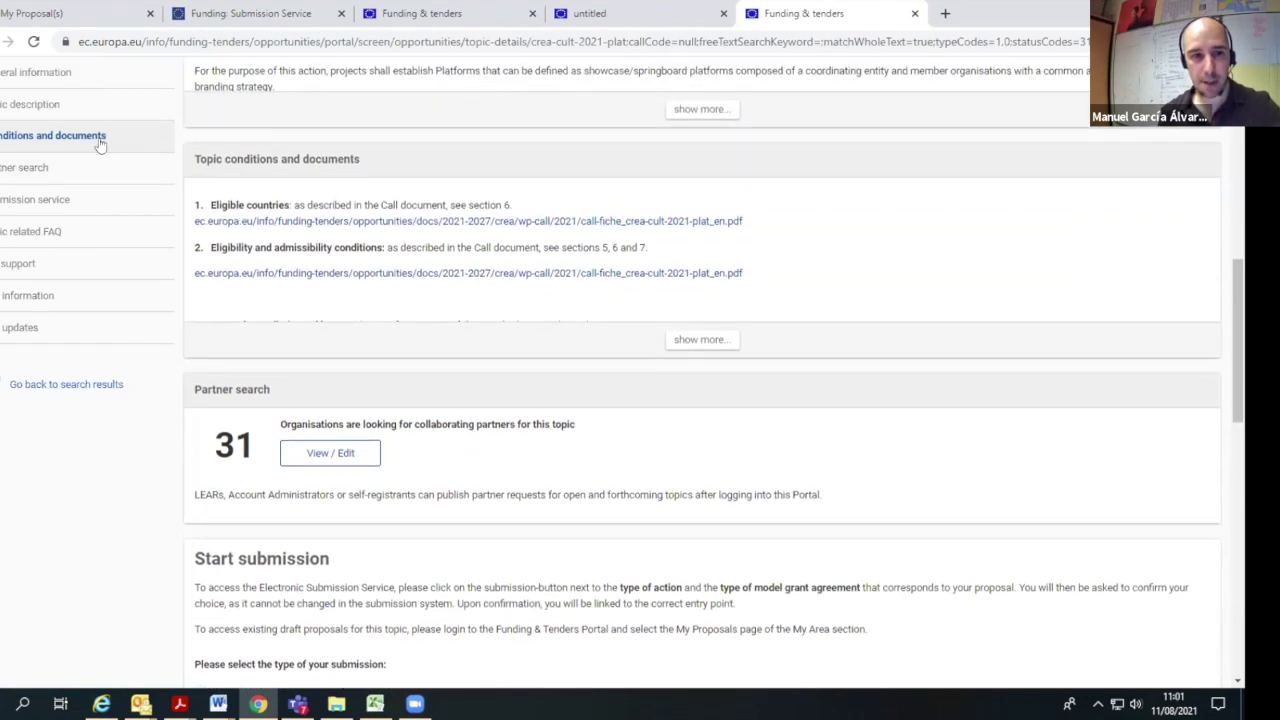
scroll(389, 200, "up", 1)
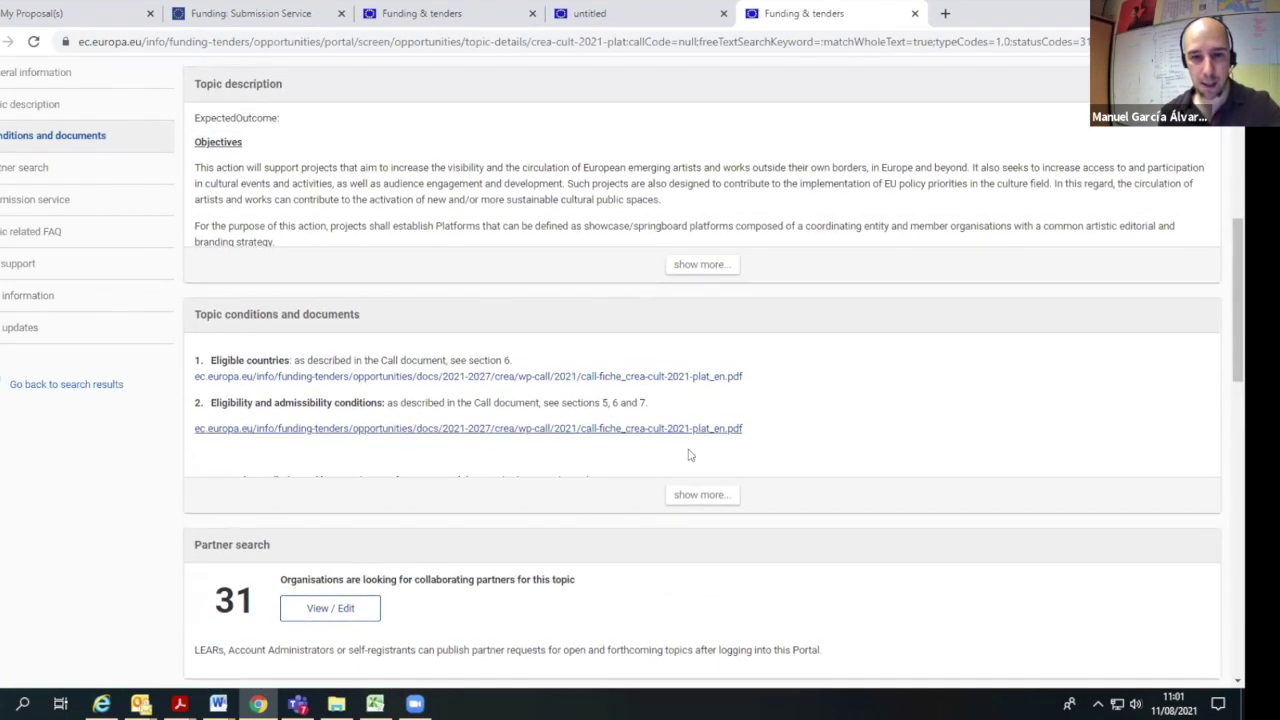
left_click(697, 494)
scroll(318, 208, "down", 6)
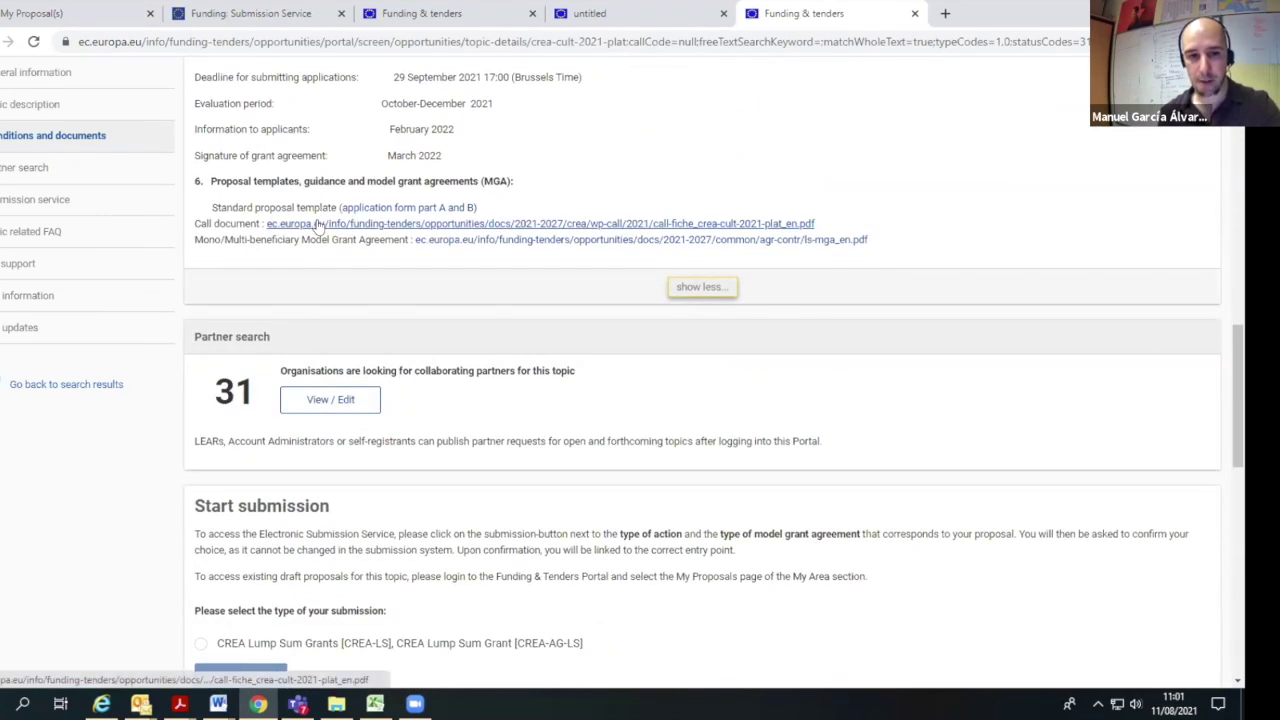
left_click(318, 224)
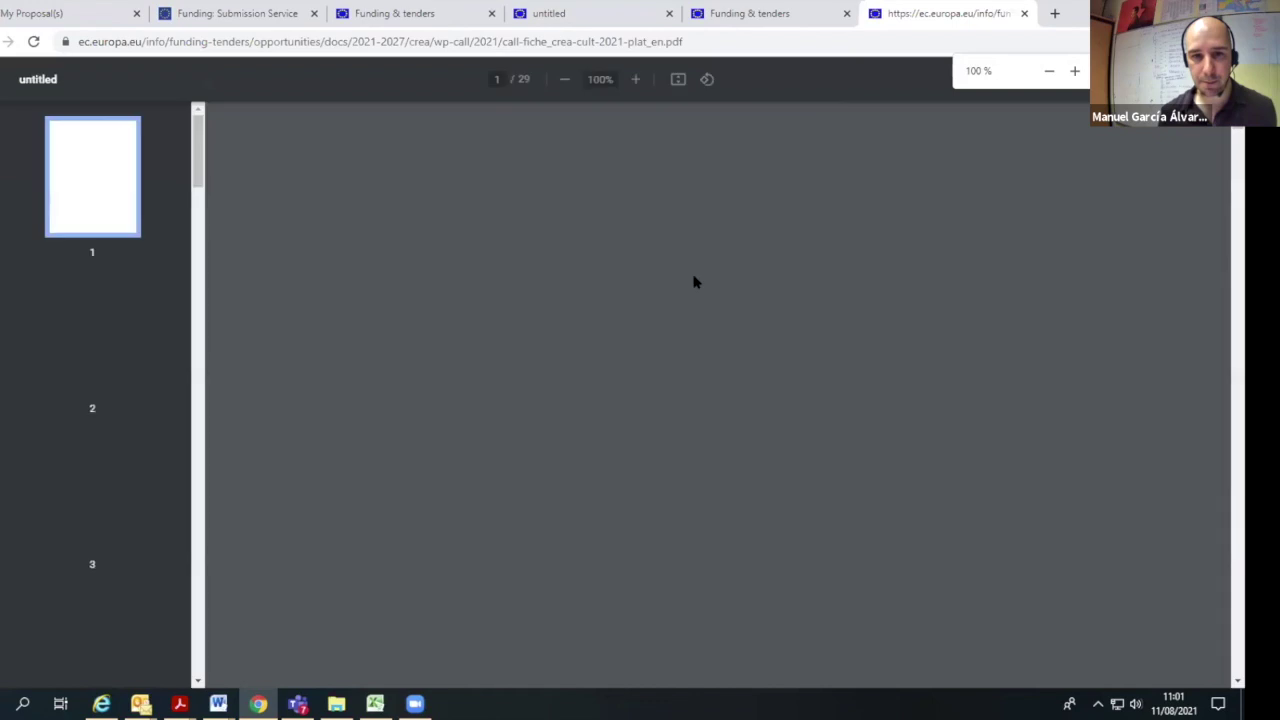
scroll(686, 262, "down", 10)
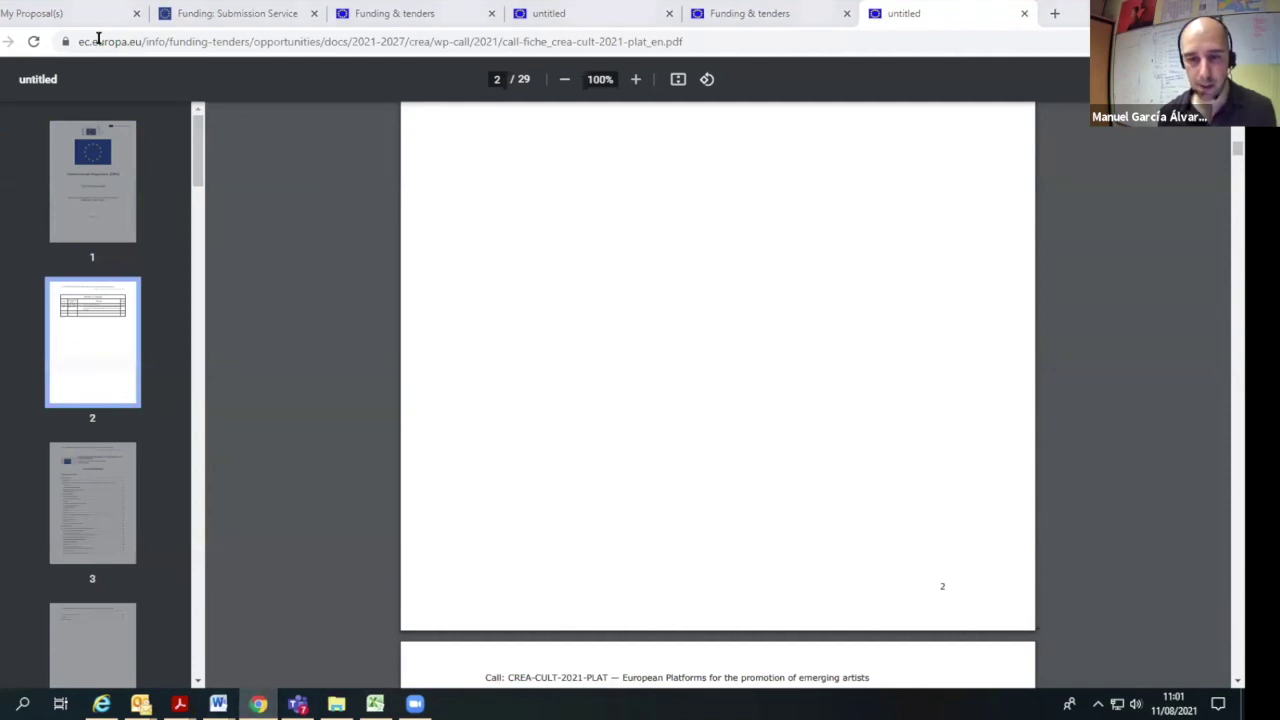
Return to the call page, start a submission of type CREA Lump Sum Grants [CREA-LS], and confirm the choice.
left_click(755, 12)
scroll(184, 332, "up", 1)
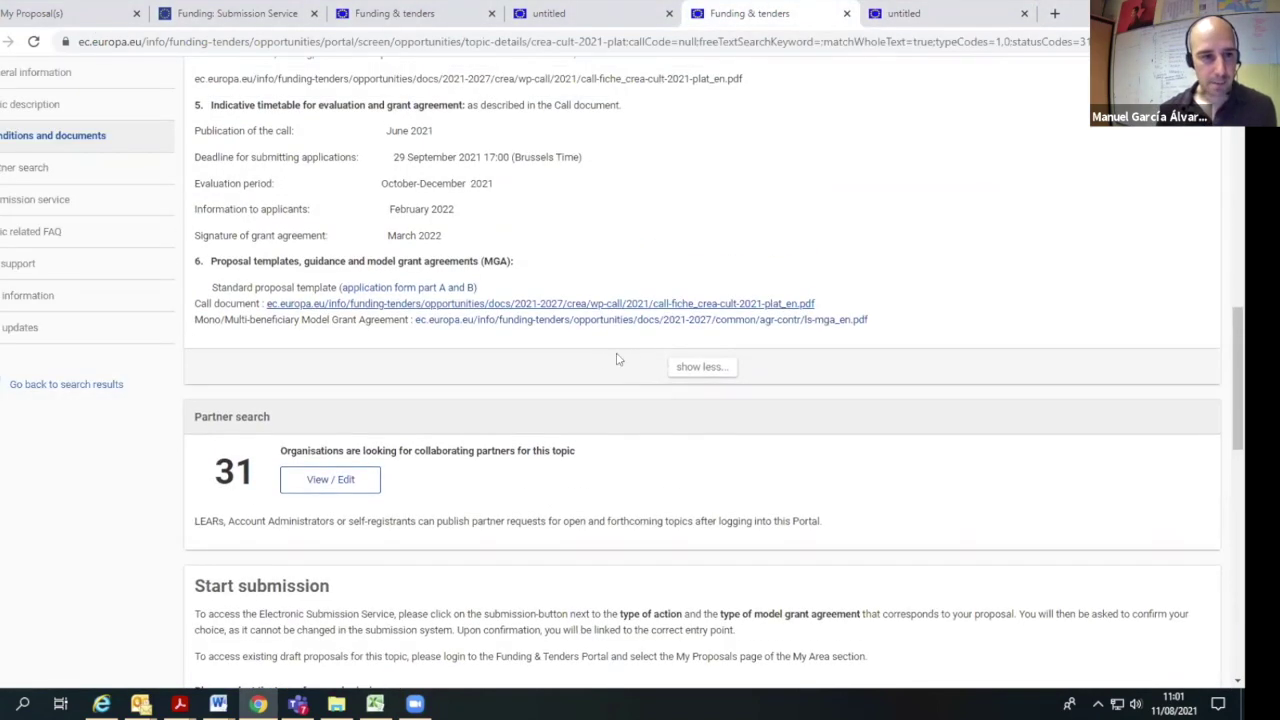
scroll(601, 359, "down", 4)
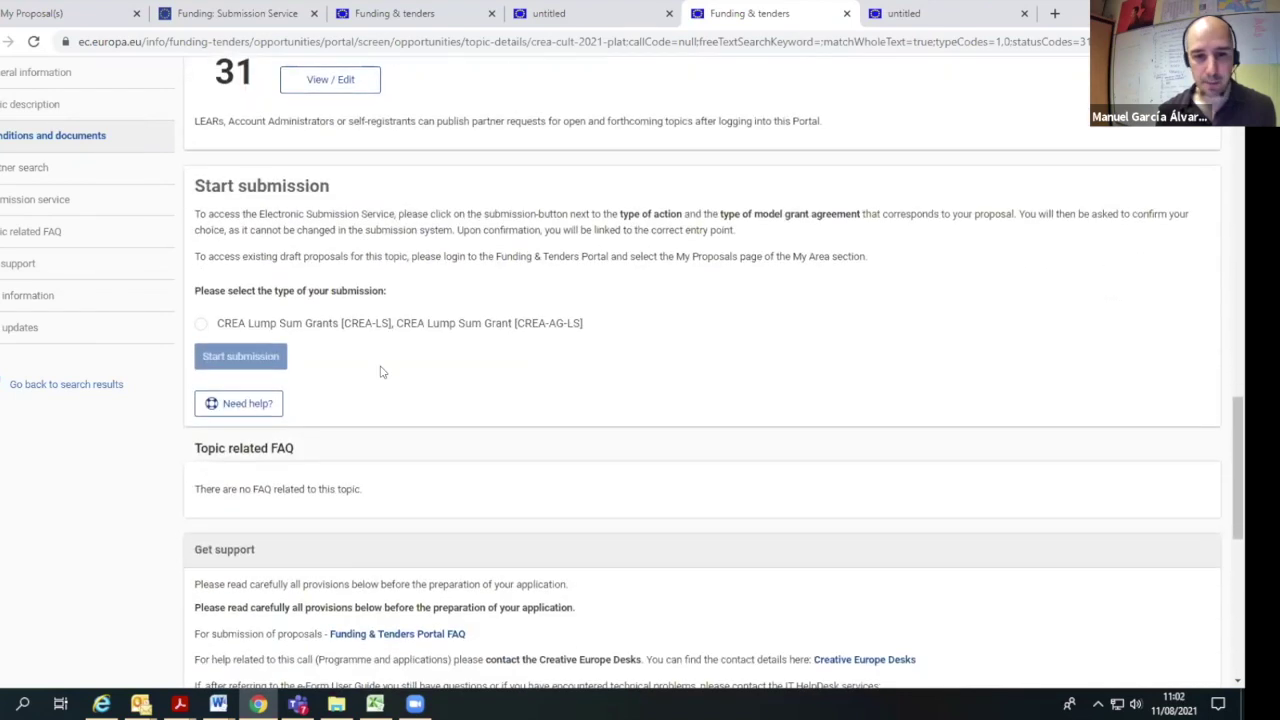
left_click(202, 326)
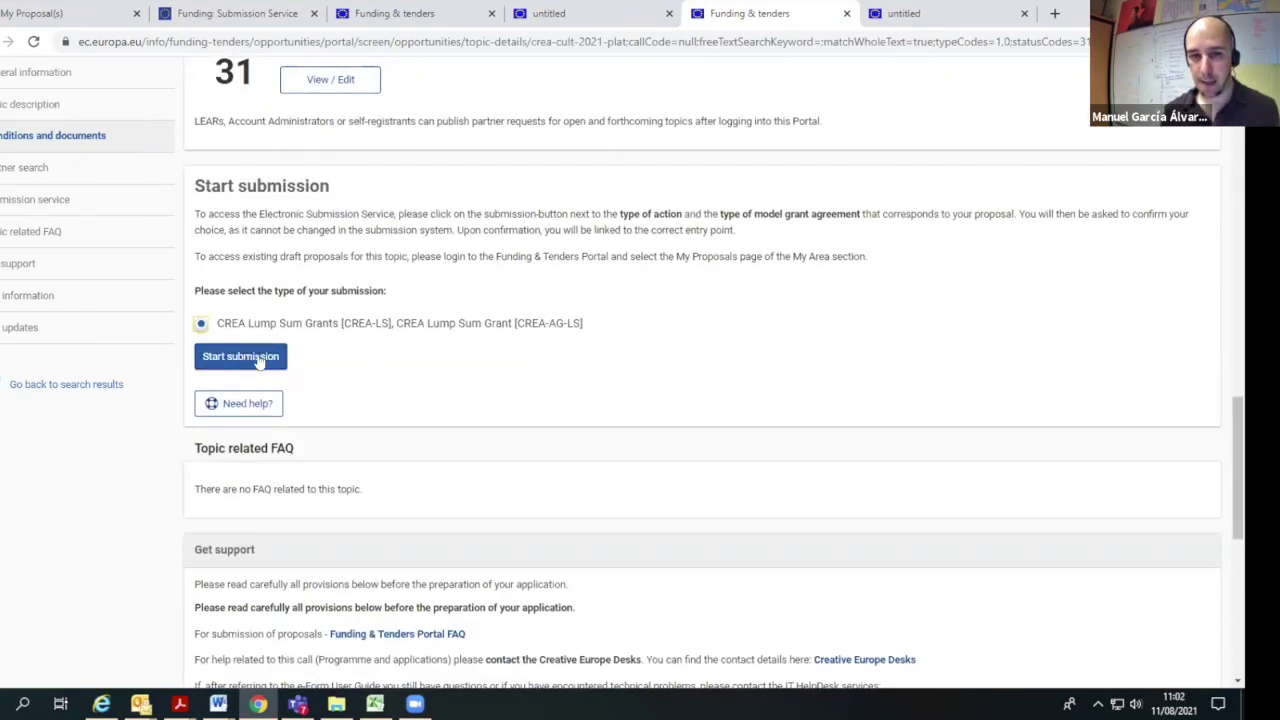
left_click(258, 360)
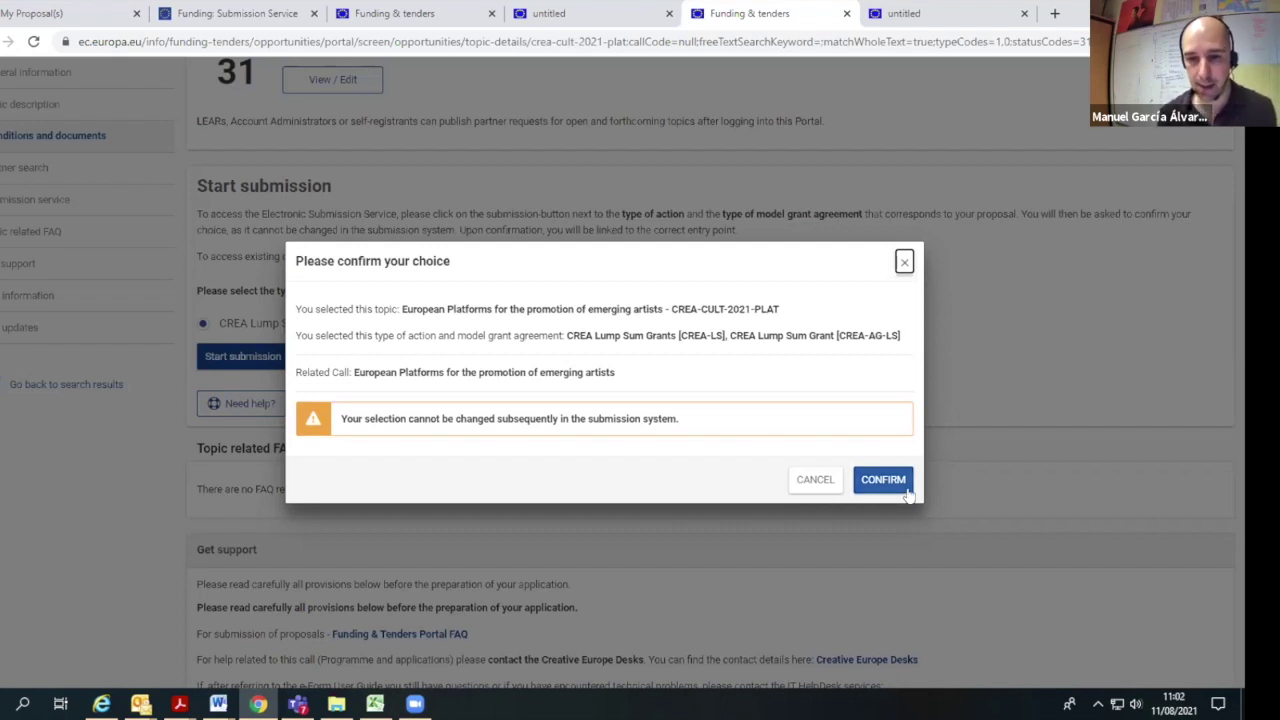
left_click(893, 482)
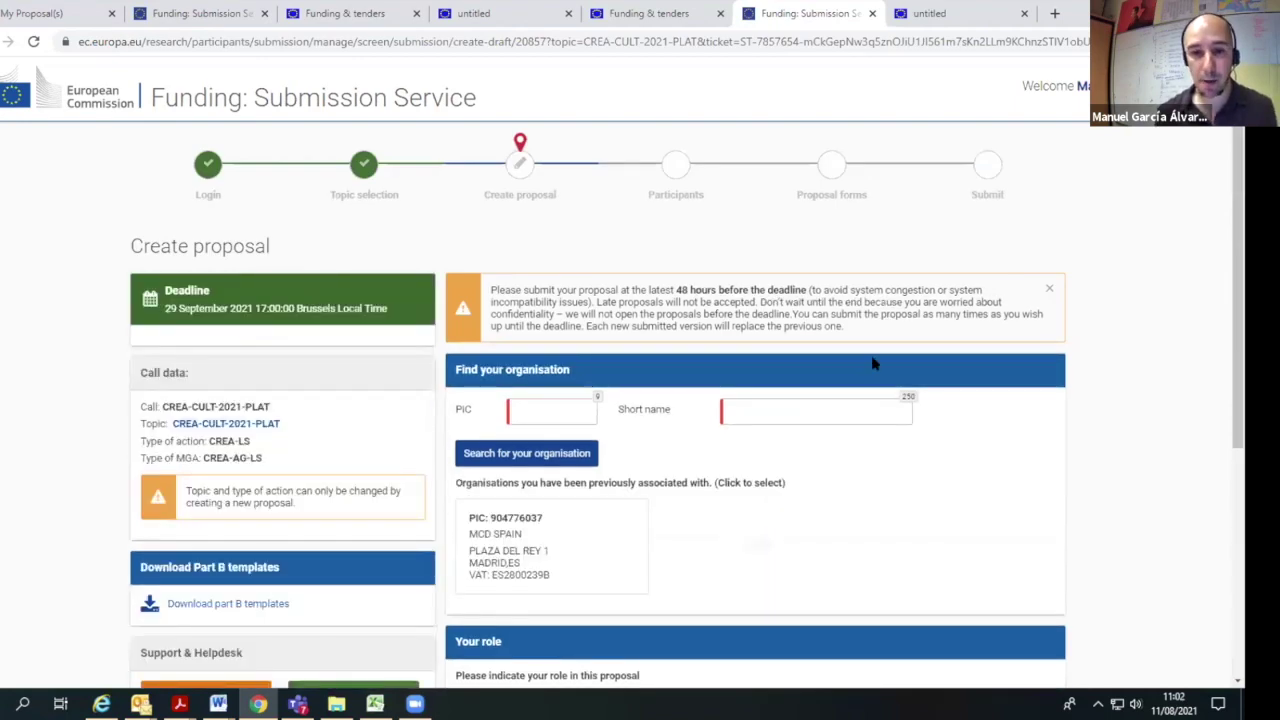
Examine the proposal creation page, including the organisation, role and proposal sections and the Part B templates download.
scroll(871, 364, "down", 2)
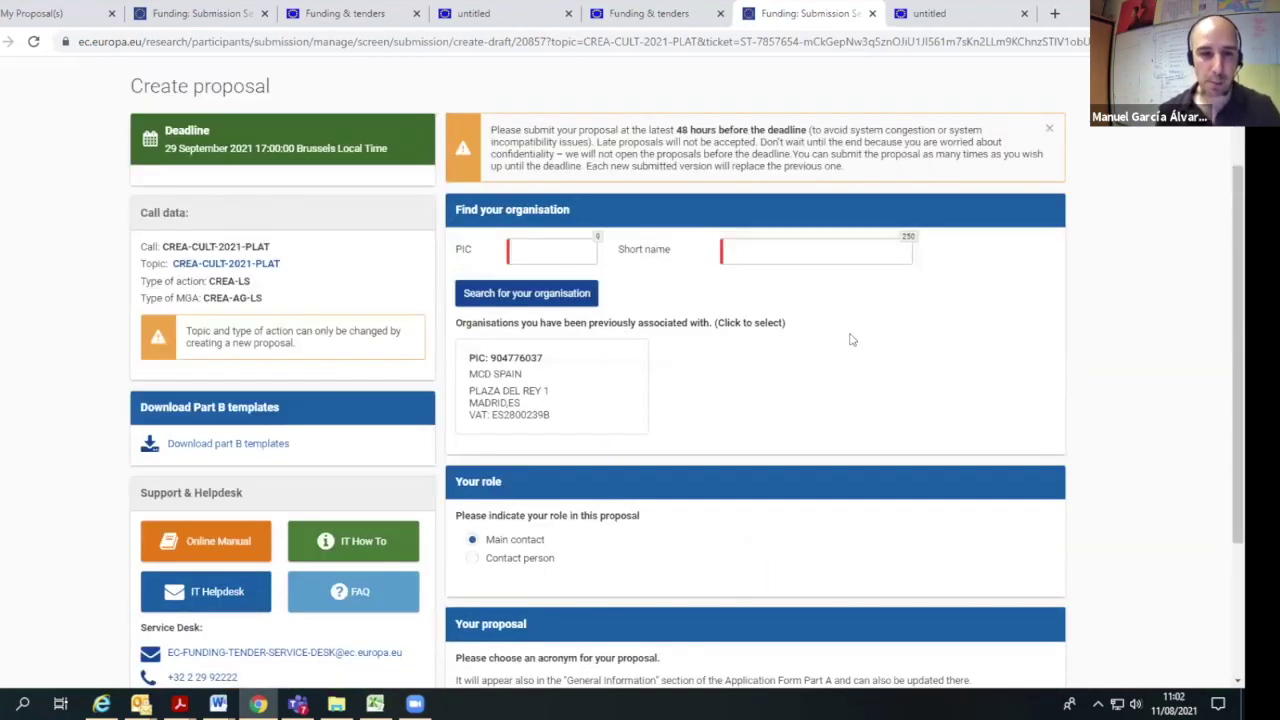
scroll(650, 318, "down", 1)
scroll(649, 310, "down", 1)
scroll(649, 312, "up", 4)
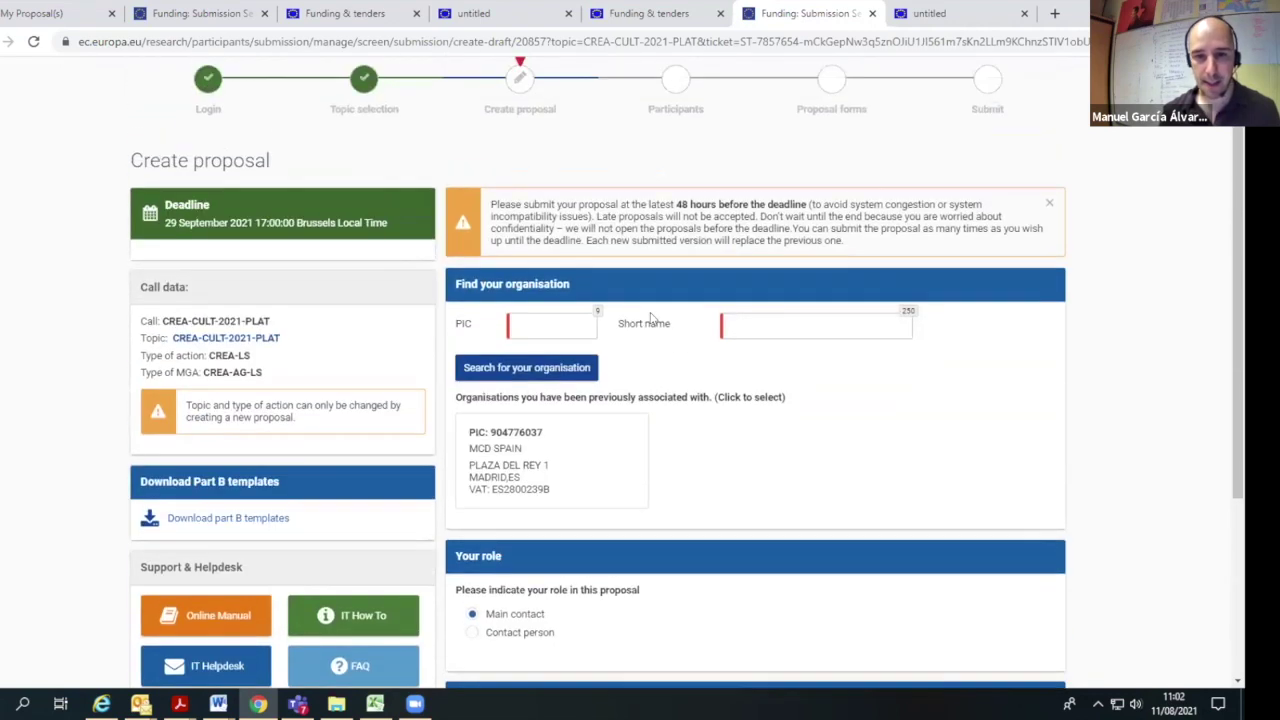
scroll(651, 316, "down", 3)
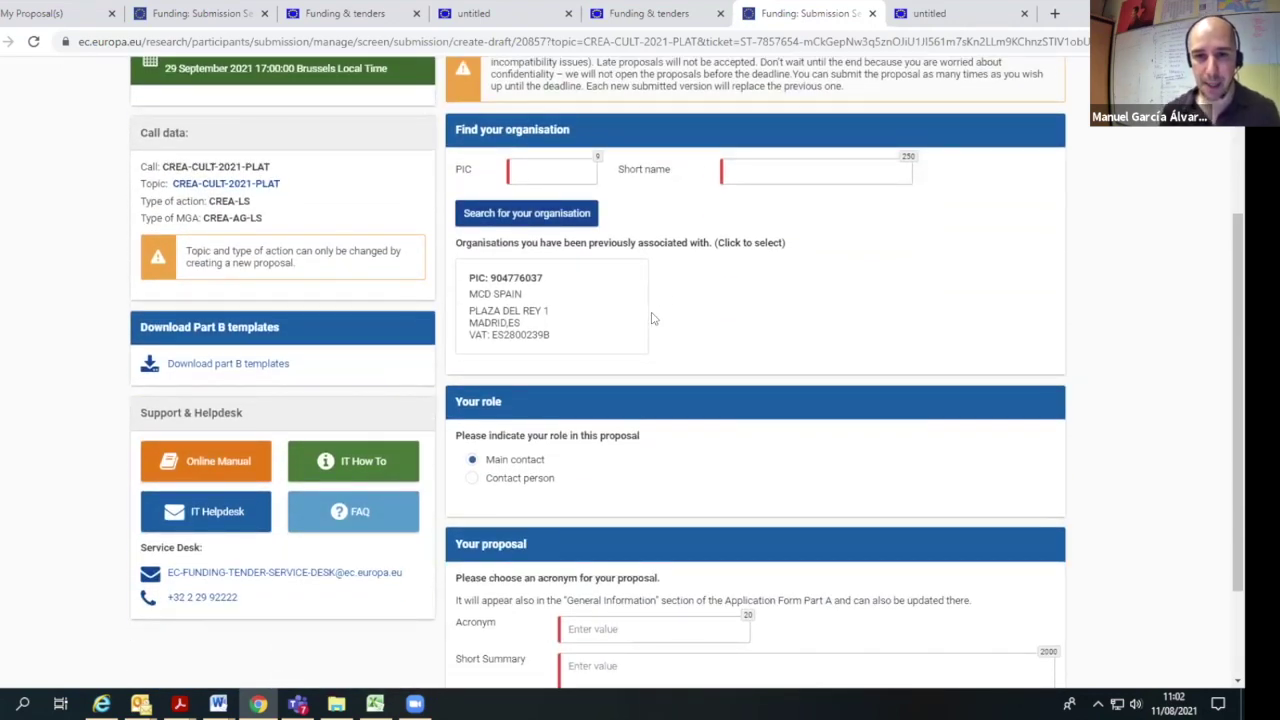
scroll(652, 318, "up", 4)
scroll(665, 317, "down", 4)
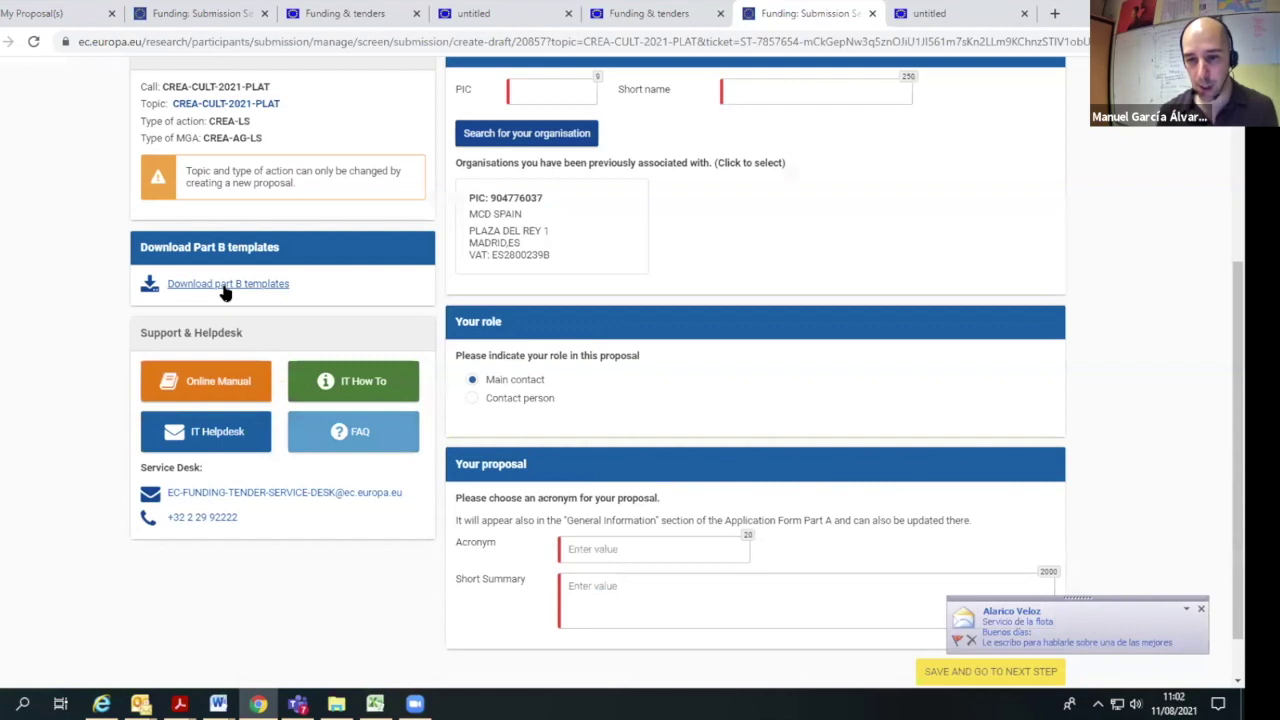
scroll(226, 291, "up", 2)
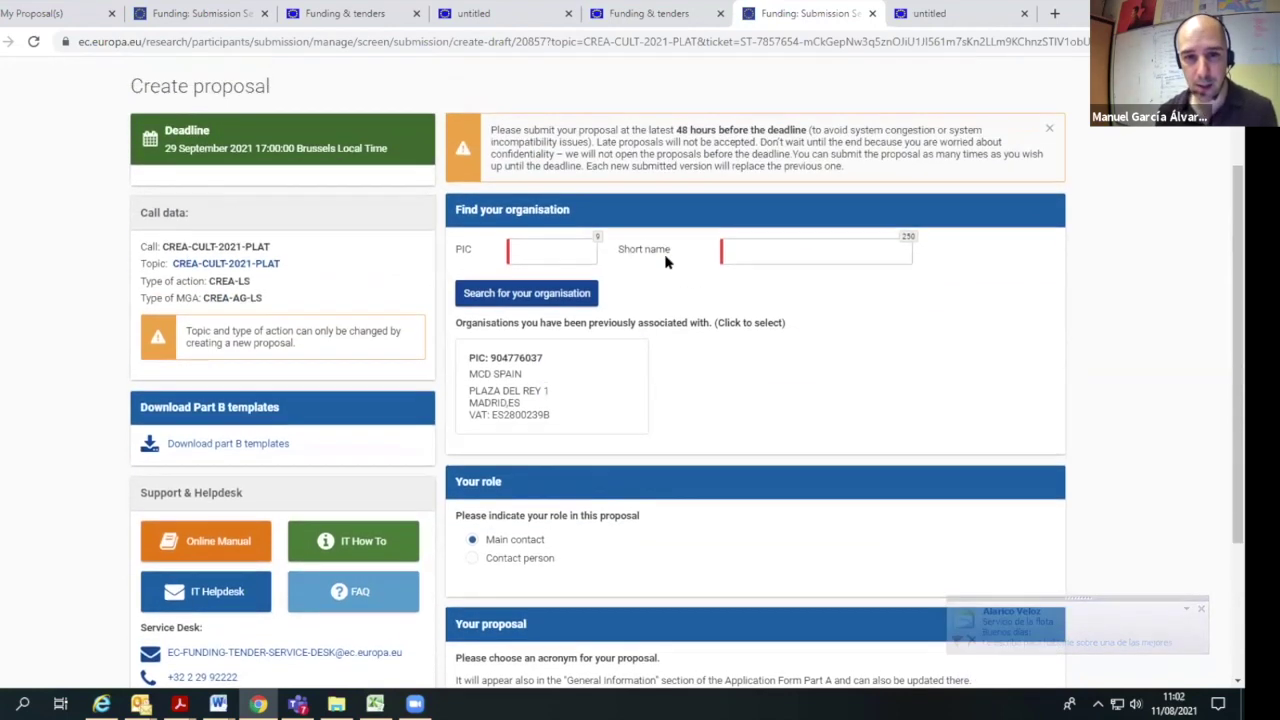
Choose the previously associated organisation MCD SPAIN as the organisation for the proposal.
left_click(517, 251)
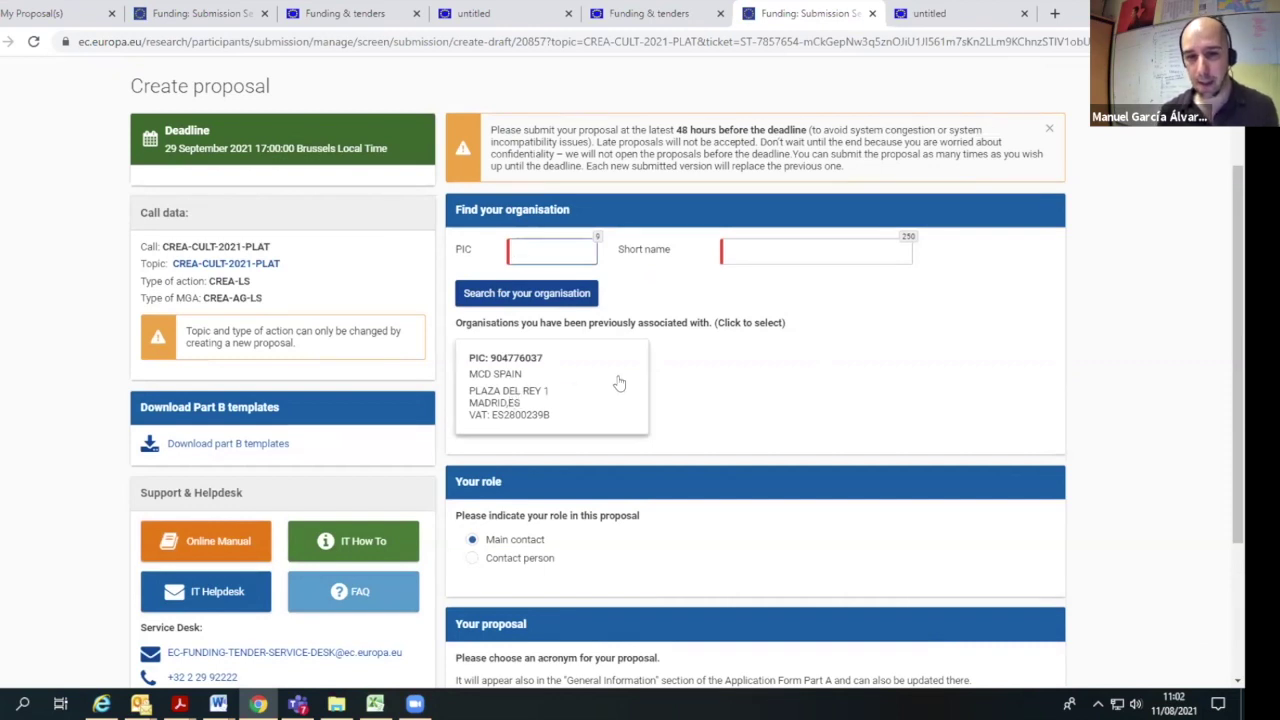
left_click(549, 391)
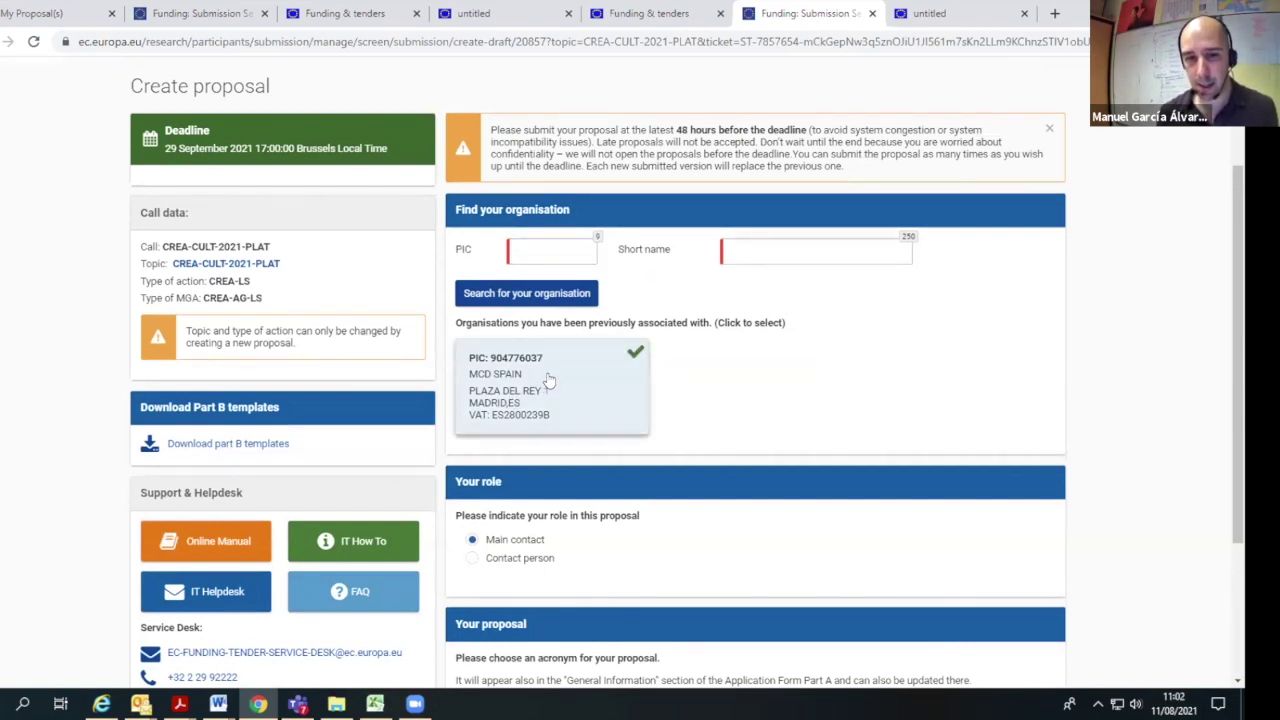
left_click(549, 380)
scroll(1000, 300, "down", 2)
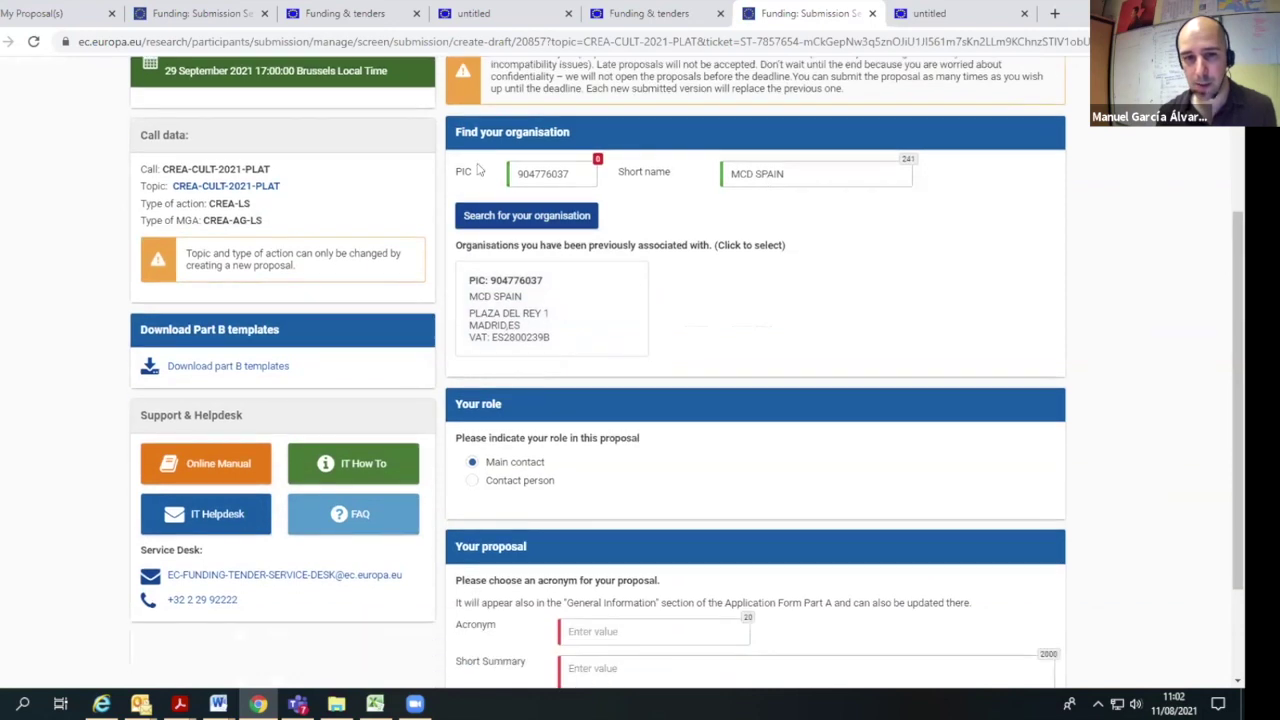
Enter PLAT as the proposal acronym and "lkkjdsajldh" as the short summary.
scroll(660, 390, "down", 1)
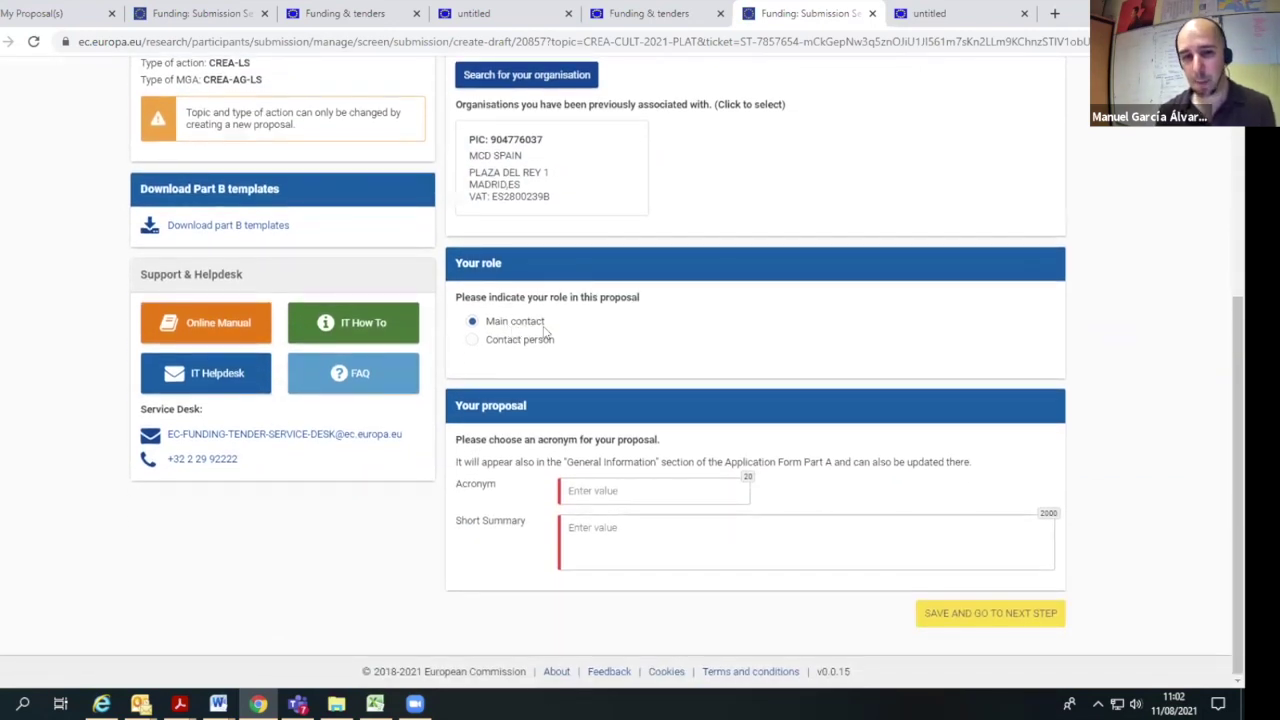
left_click(638, 487)
type("FLAT")
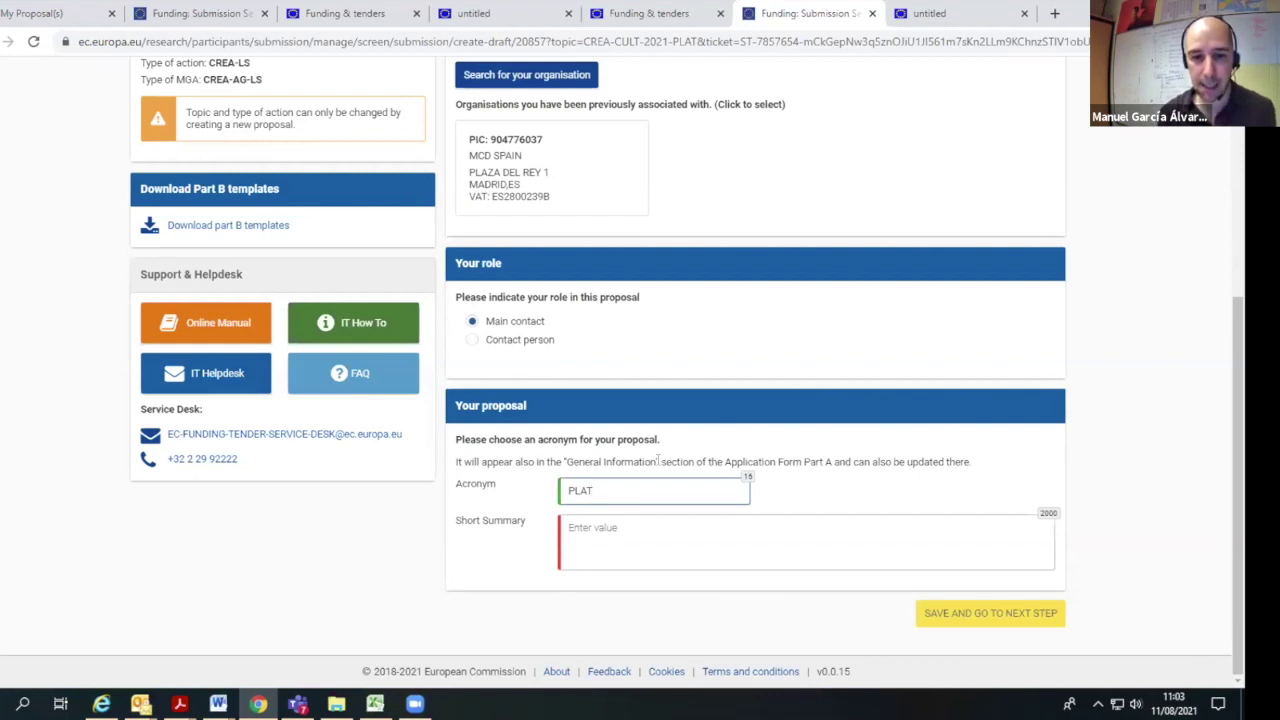
left_click(695, 521)
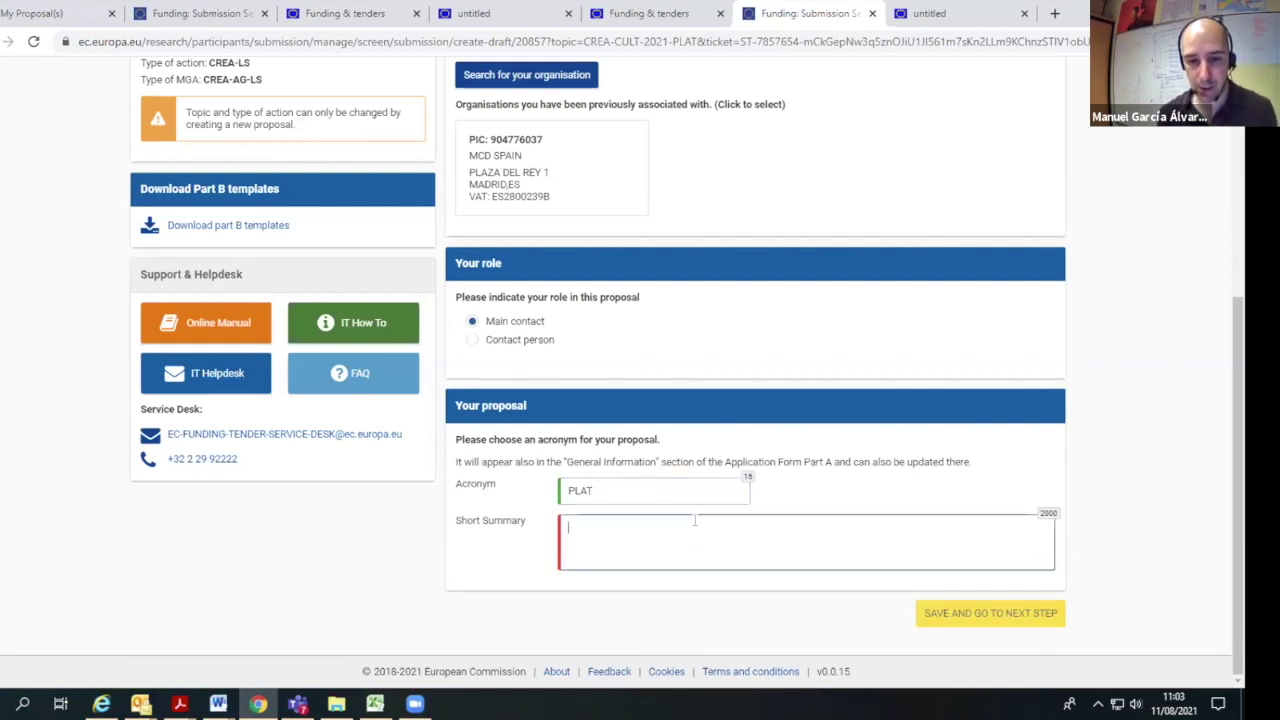
type("lkkjdsajldh")
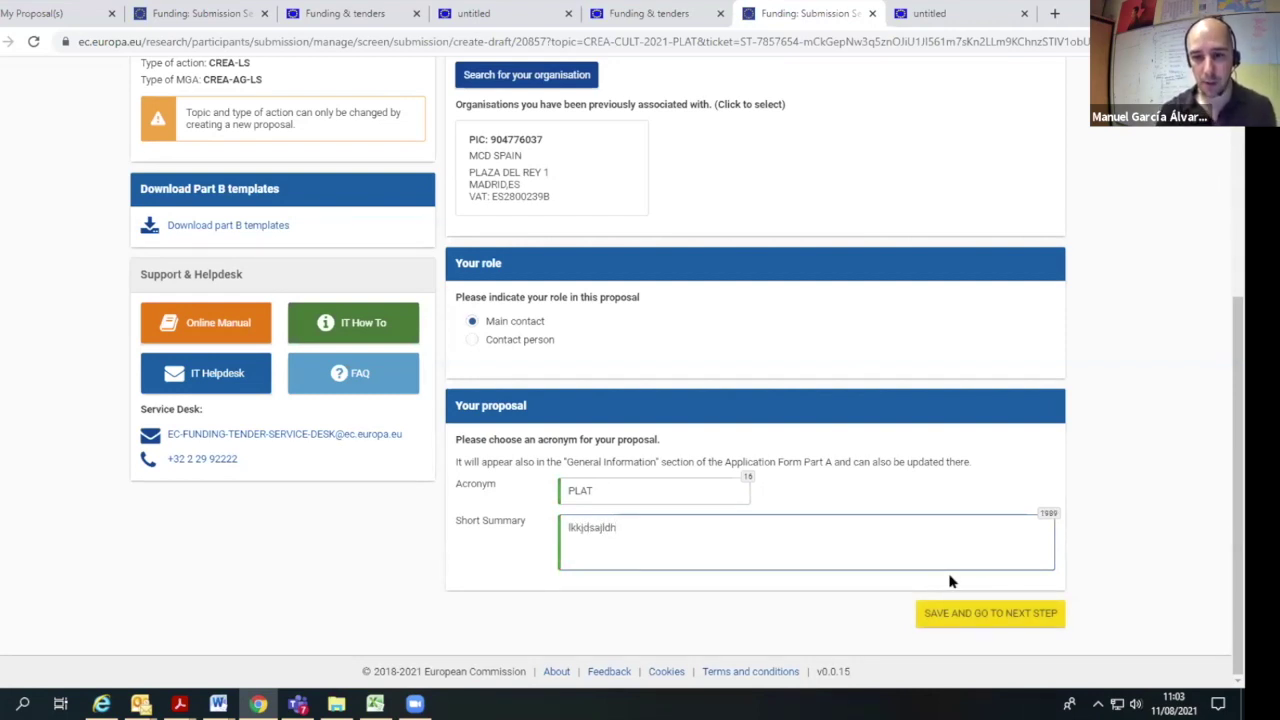
Save the new proposal, accept the organisation notice and the submission terms and conditions, and continue with the draft.
left_click(1023, 612)
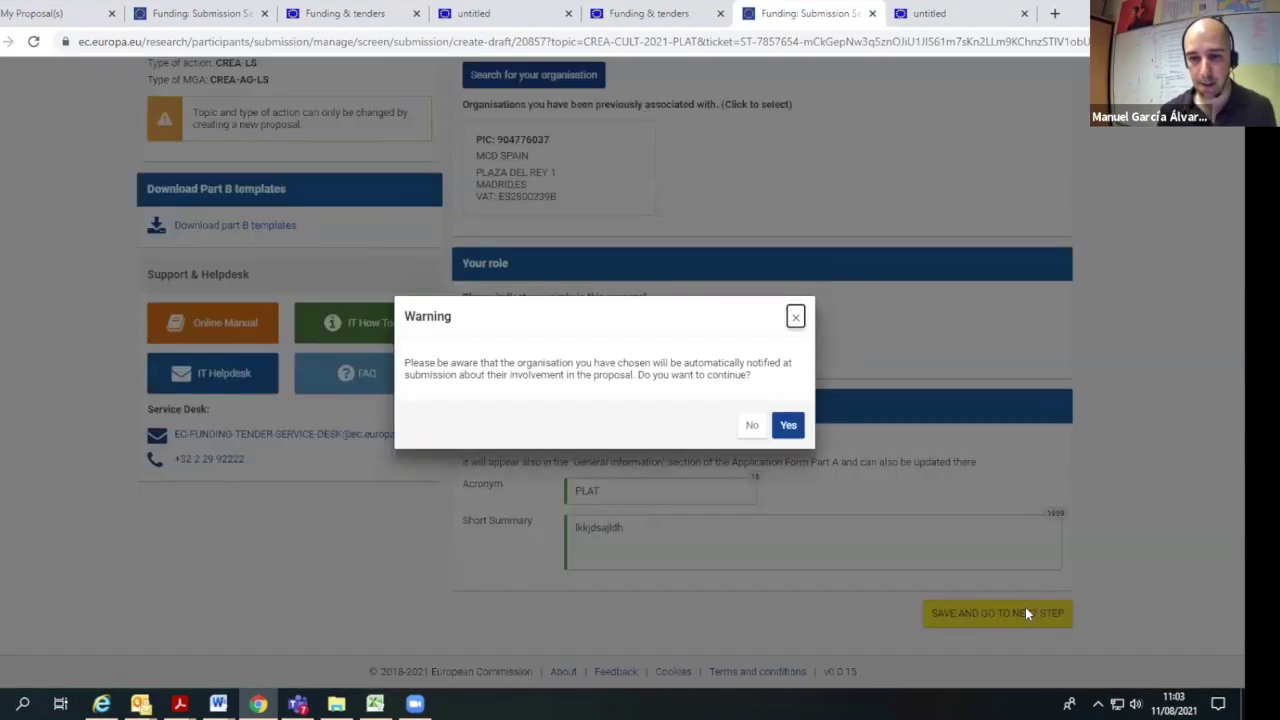
left_click(787, 428)
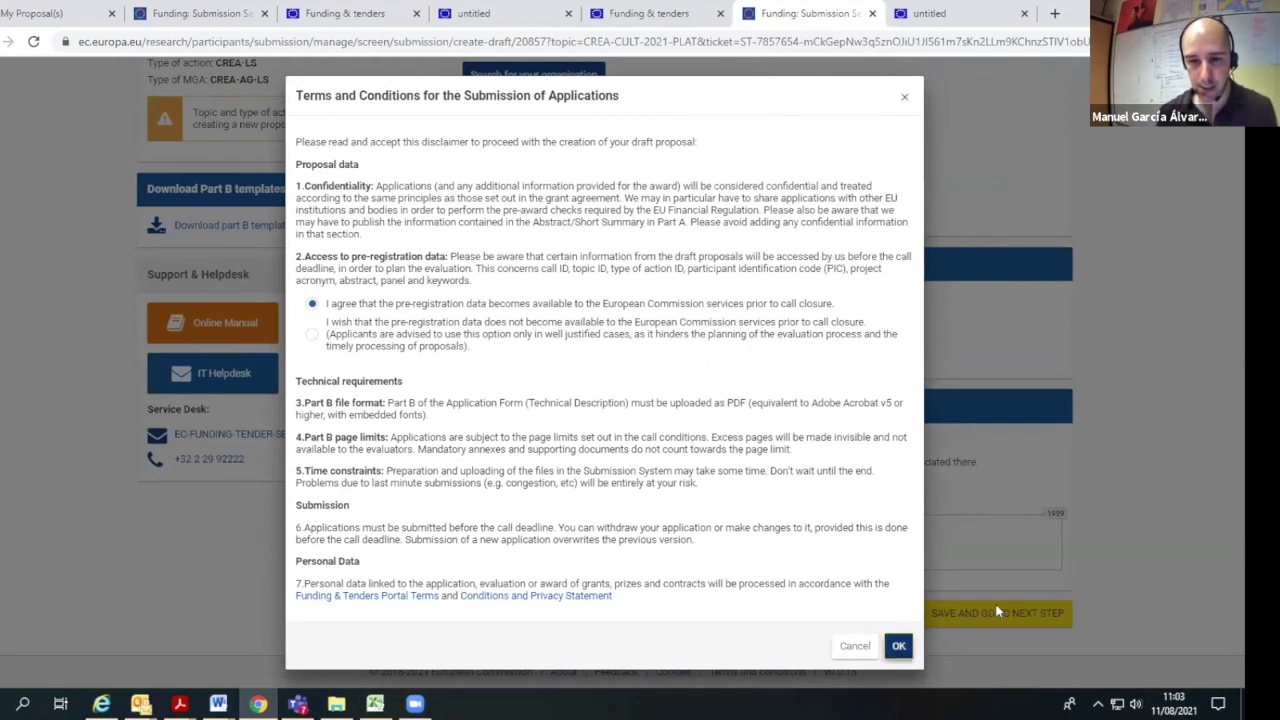
left_click(898, 645)
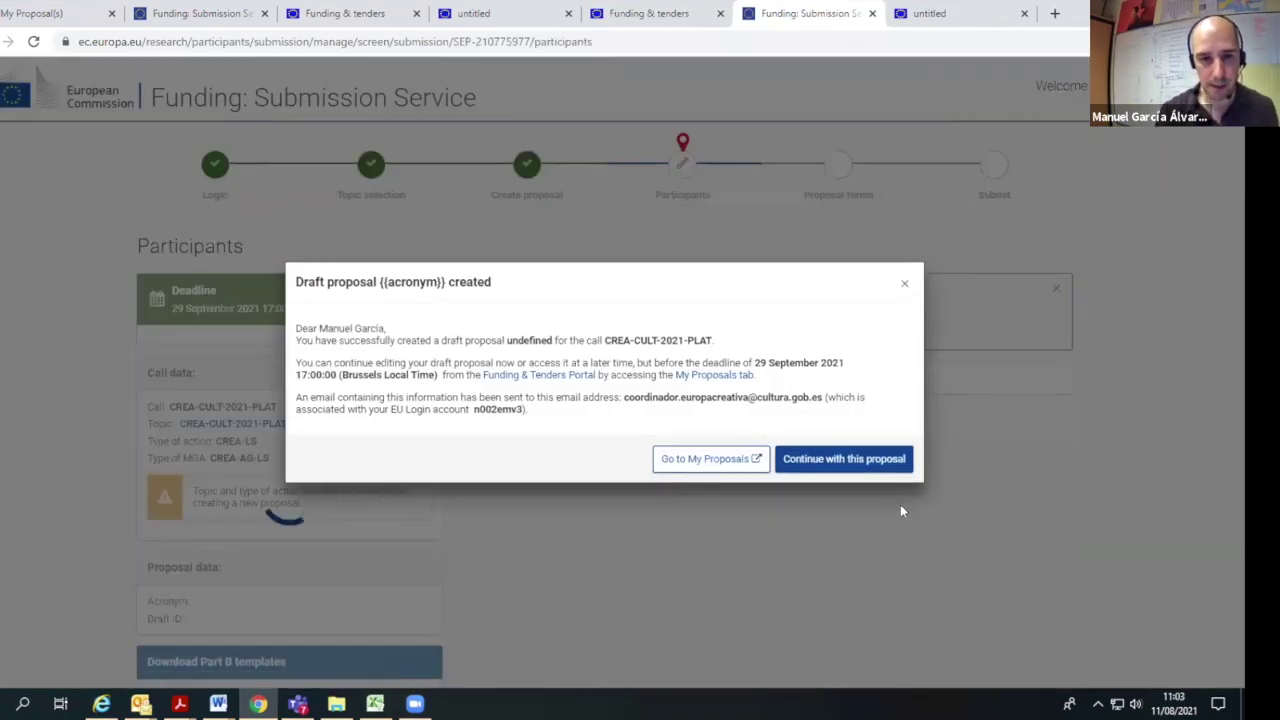
left_click(838, 459)
Save the participants step, go on to the proposal forms and review the administrative forms and annexes sections.
scroll(770, 250, "down", 3)
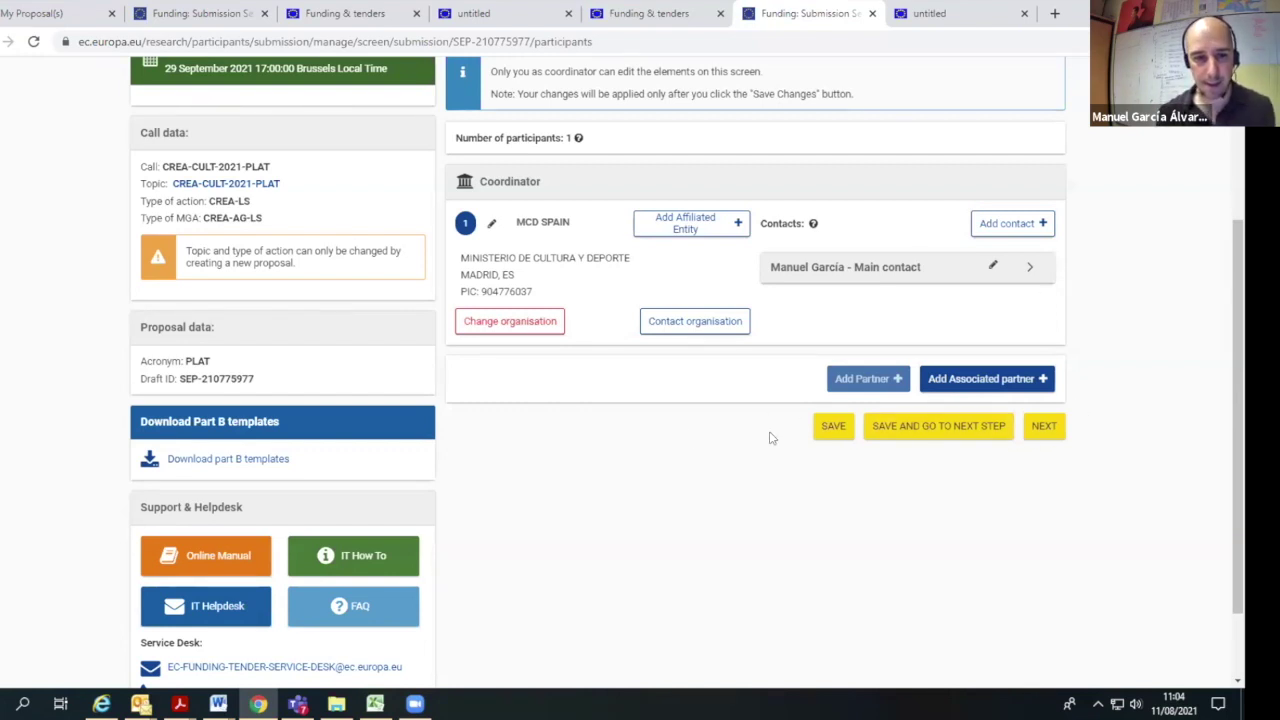
left_click(972, 428)
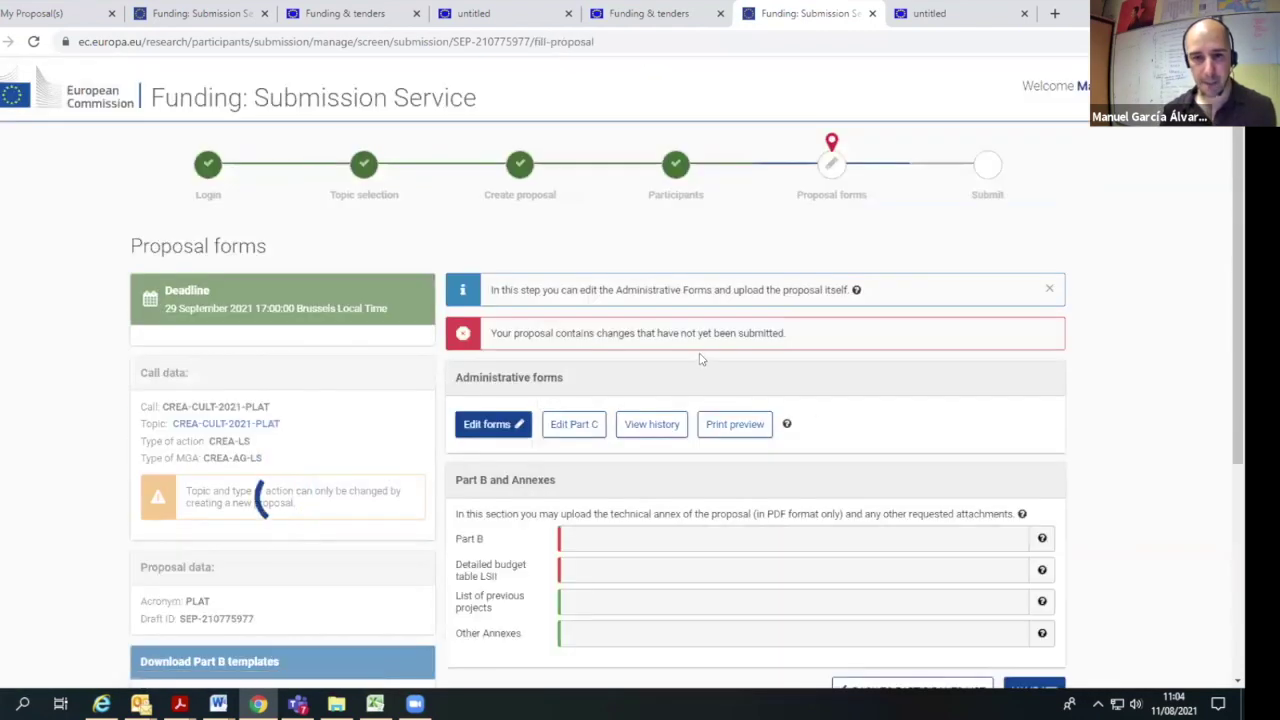
scroll(697, 360, "down", 2)
scroll(920, 432, "up", 1)
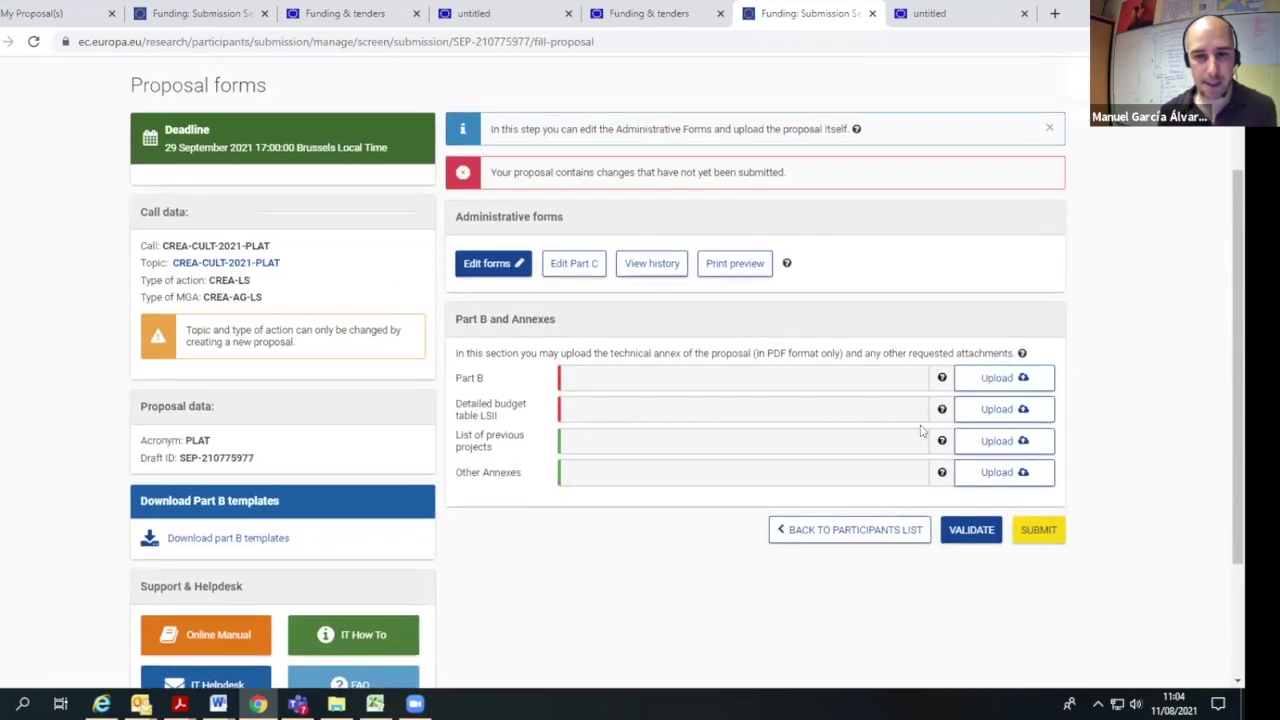
Download the Part B templates, open the downloaded archive to view its files, and close the archive window.
scroll(920, 432, "down", 2)
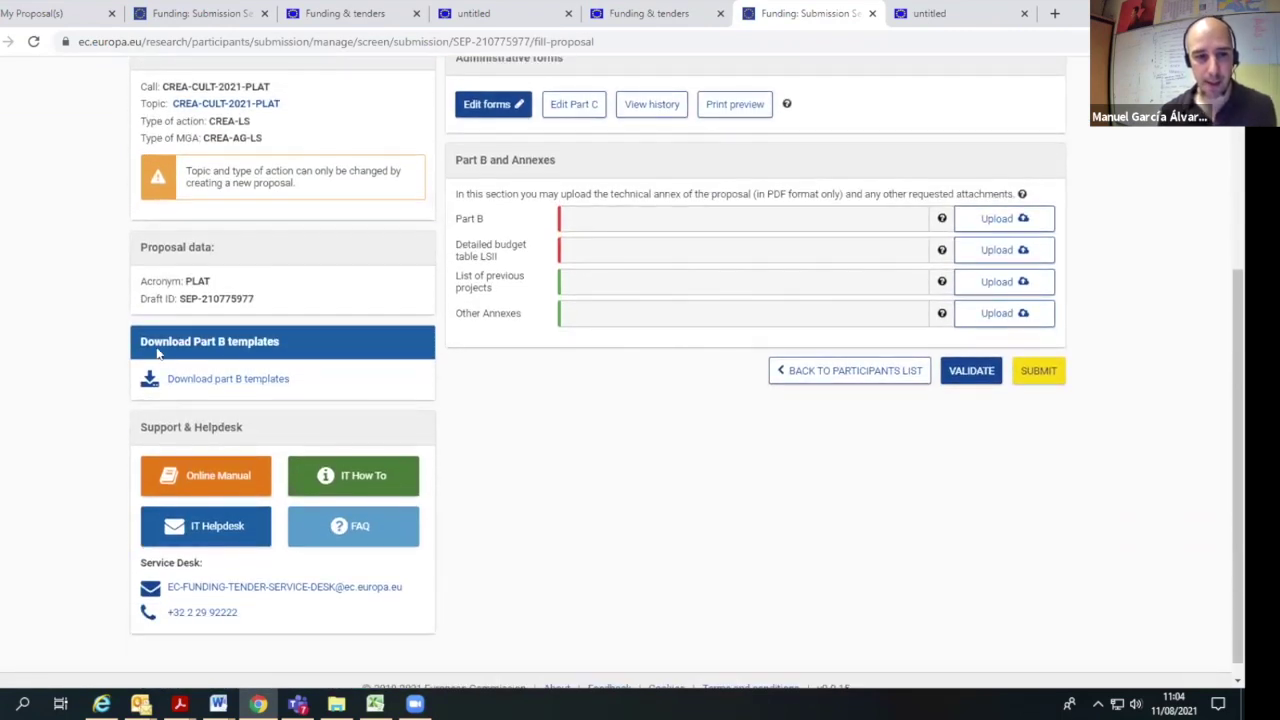
left_click(204, 382)
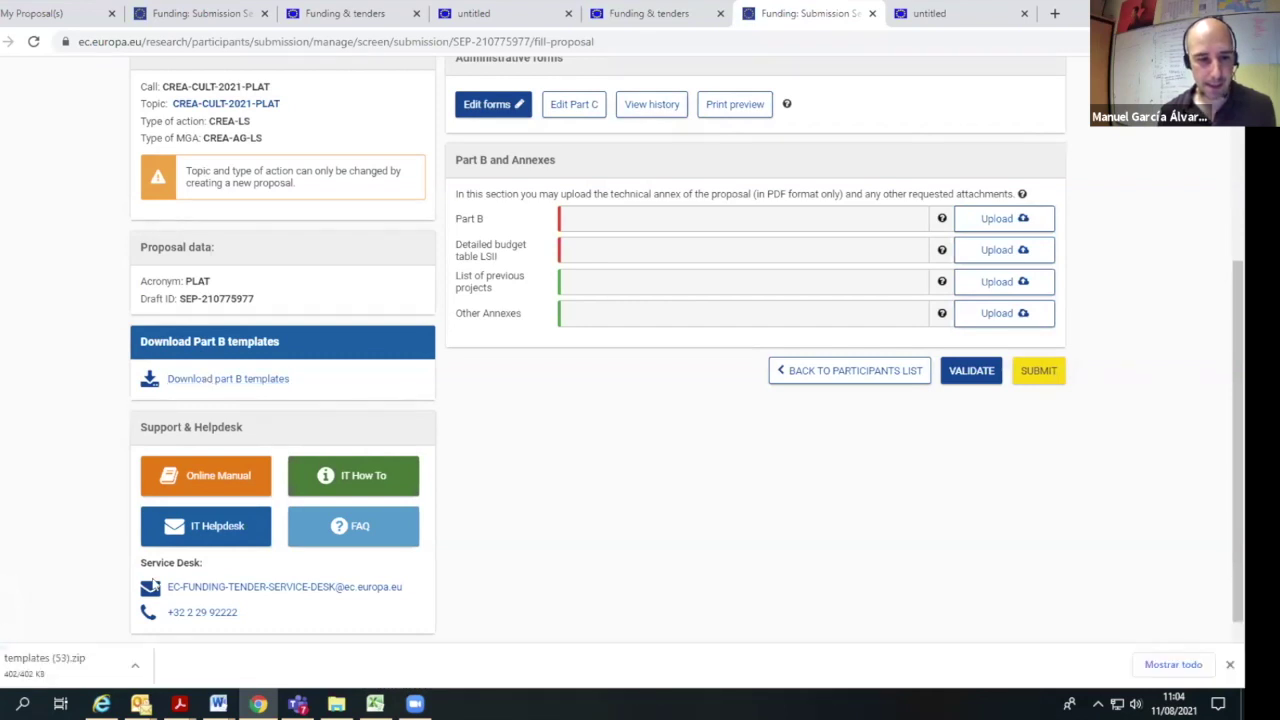
left_click(69, 648)
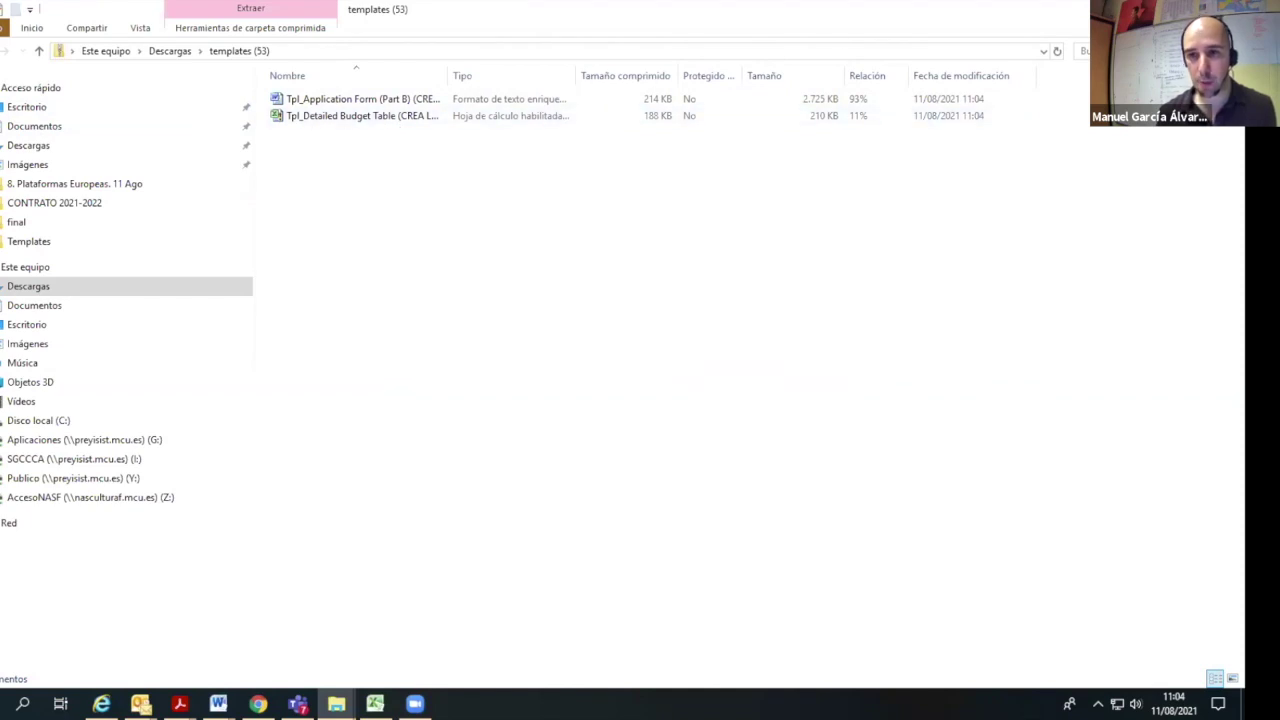
left_click(1222, 10)
Open the administrative forms for editing and look through the cover page and table of contents.
scroll(729, 270, "up", 3)
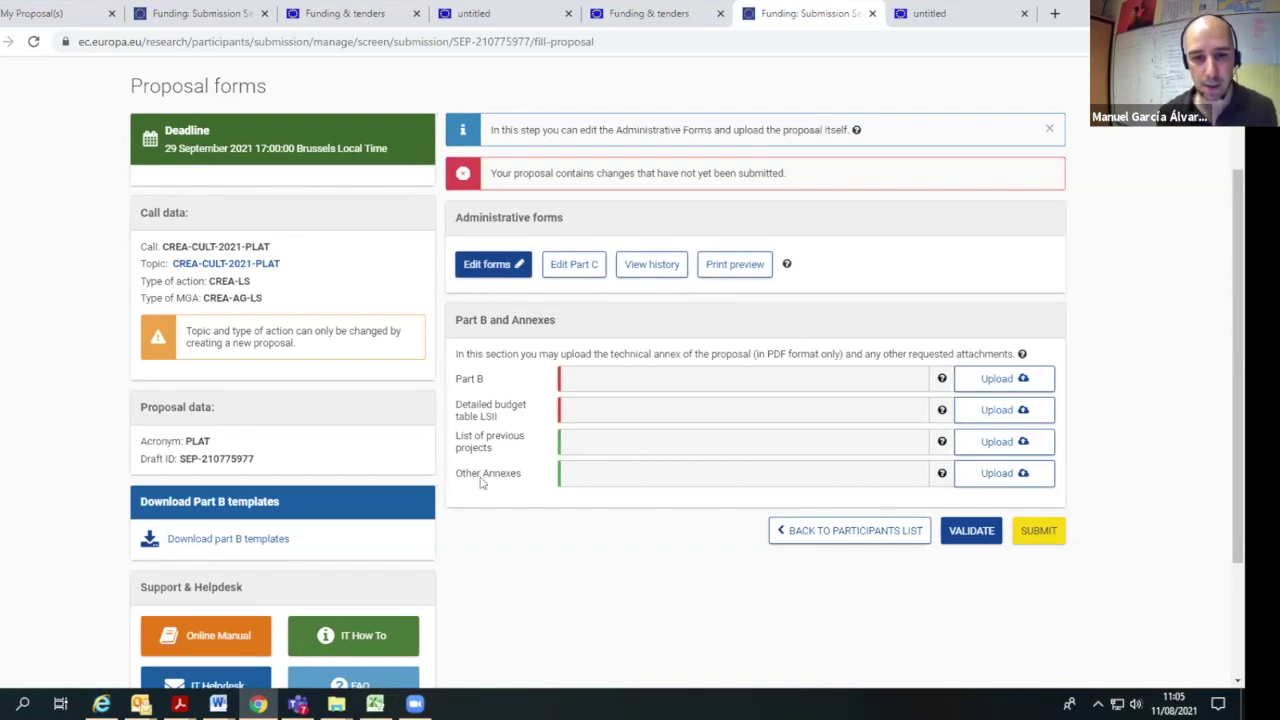
left_click(488, 266)
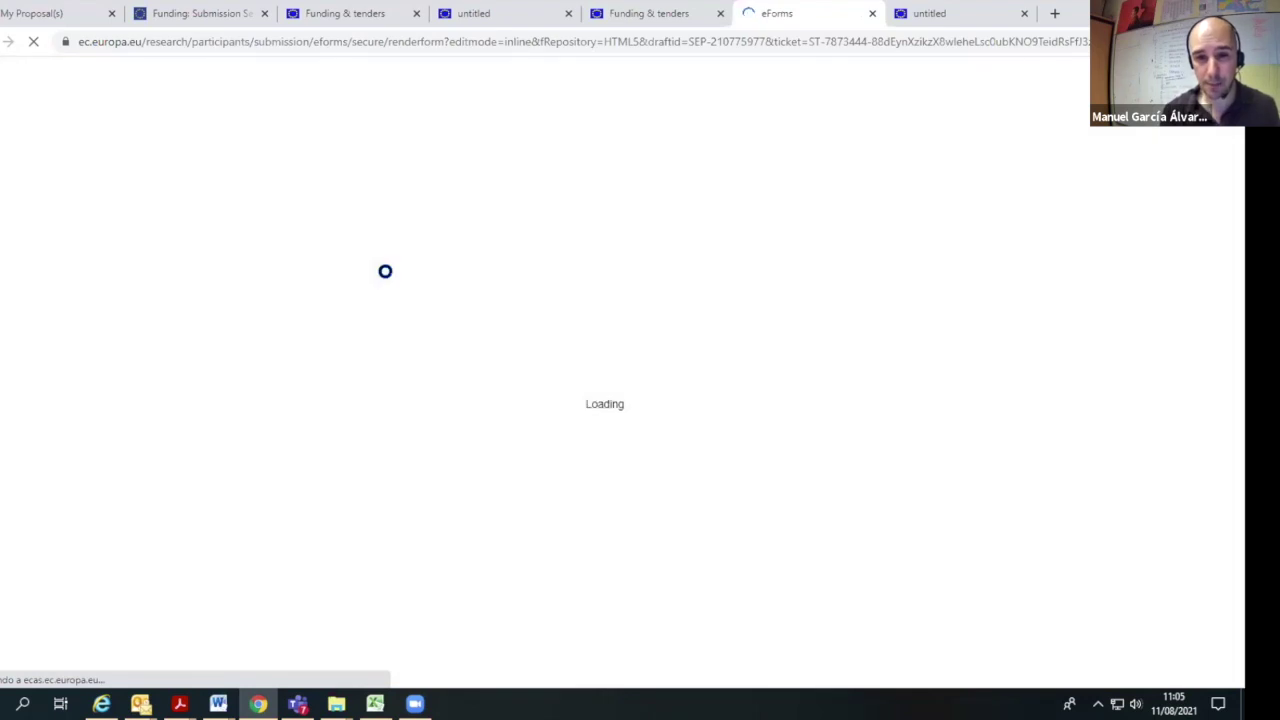
scroll(618, 363, "down", 3)
scroll(618, 363, "down", 1)
scroll(620, 362, "up", 5)
scroll(628, 361, "down", 3)
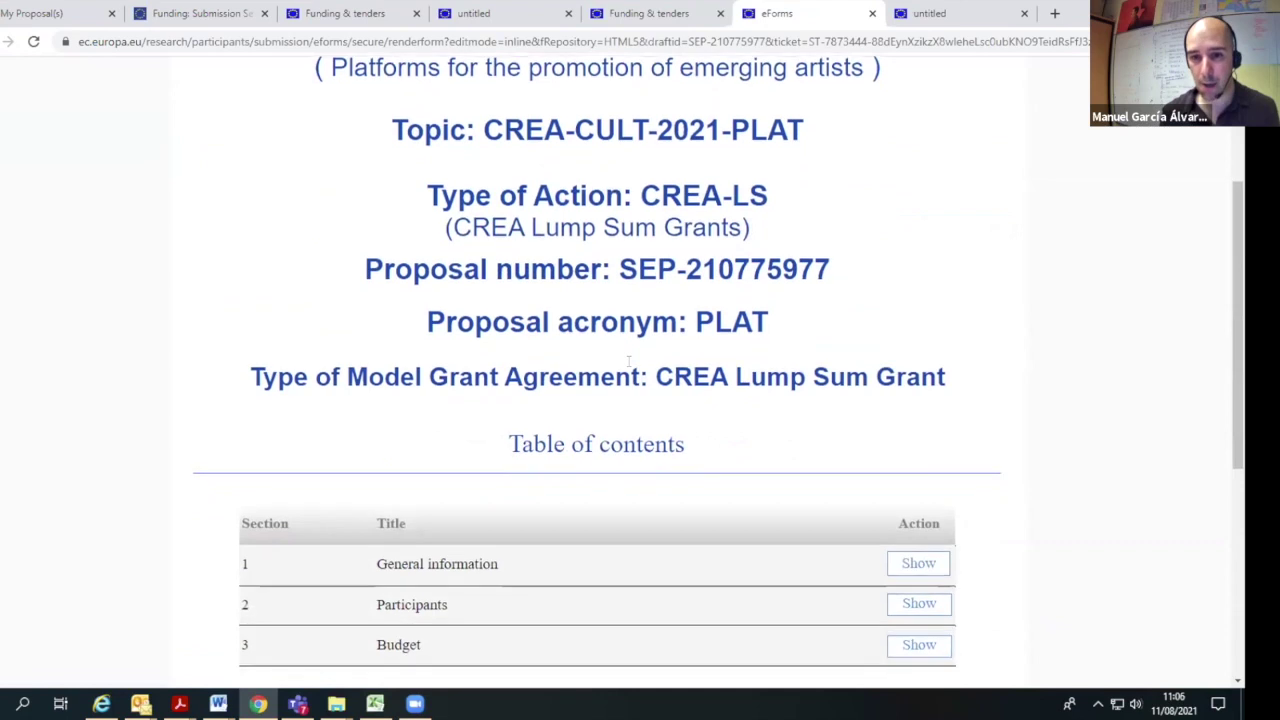
scroll(628, 361, "down", 3)
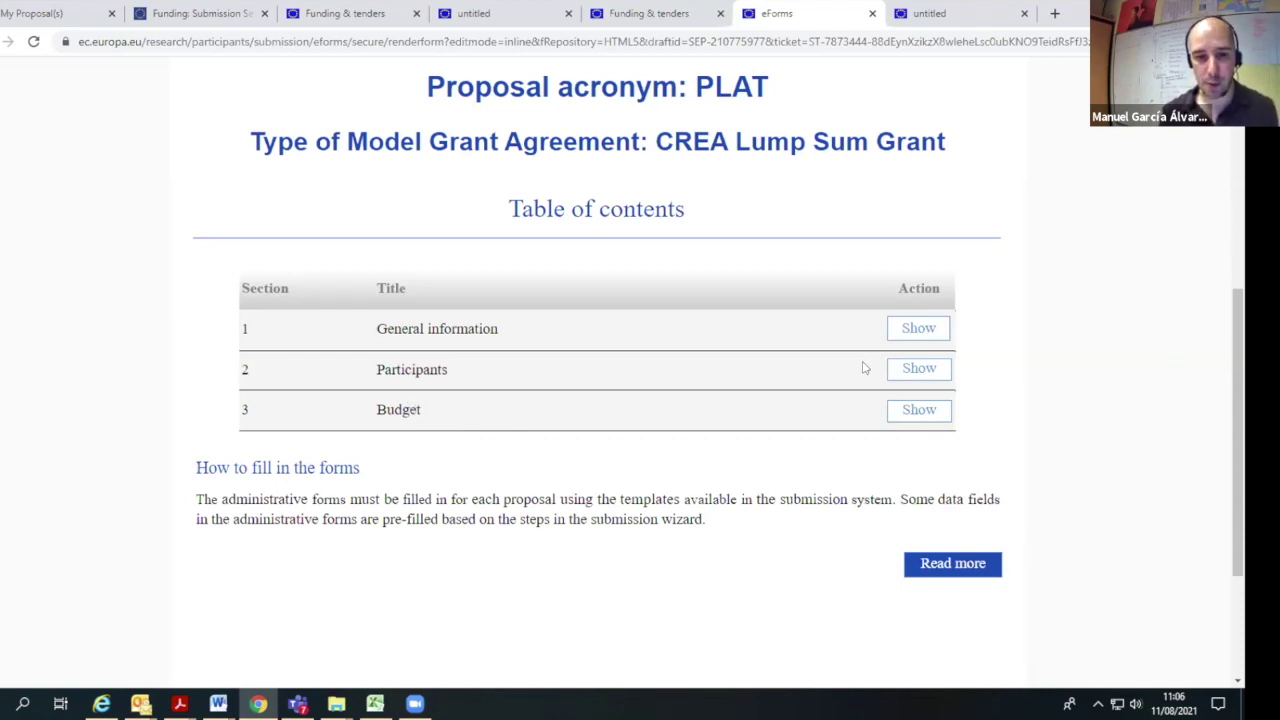
Show the General information section and examine its fields, the European Commission priorities and the abstract.
left_click(908, 333)
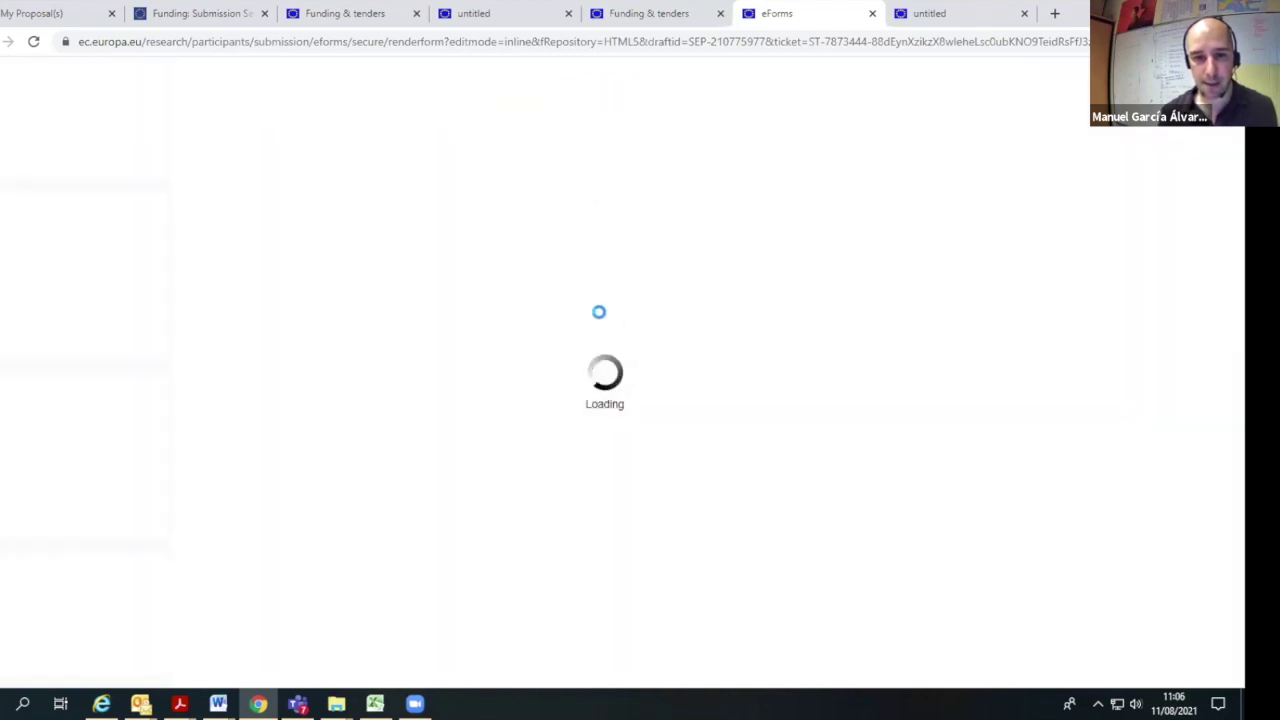
scroll(617, 310, "down", 3)
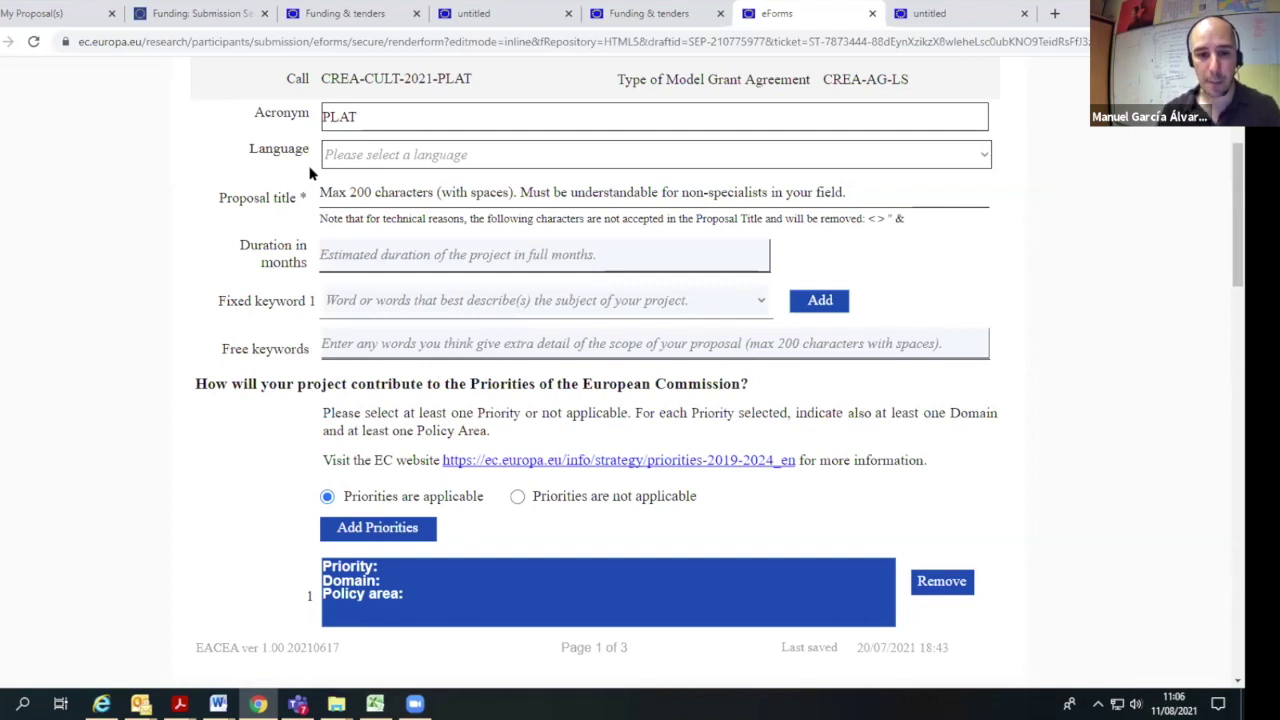
scroll(367, 520, "down", 5)
scroll(367, 520, "up", 8)
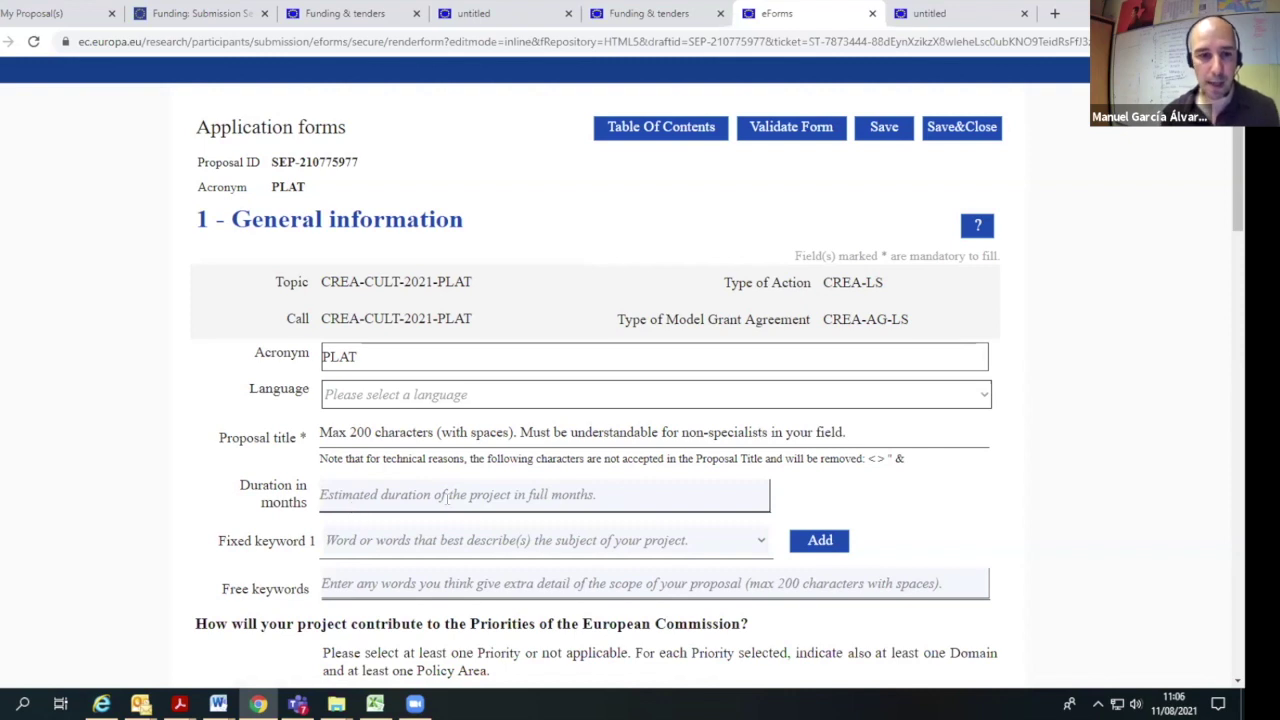
scroll(450, 500, "down", 3)
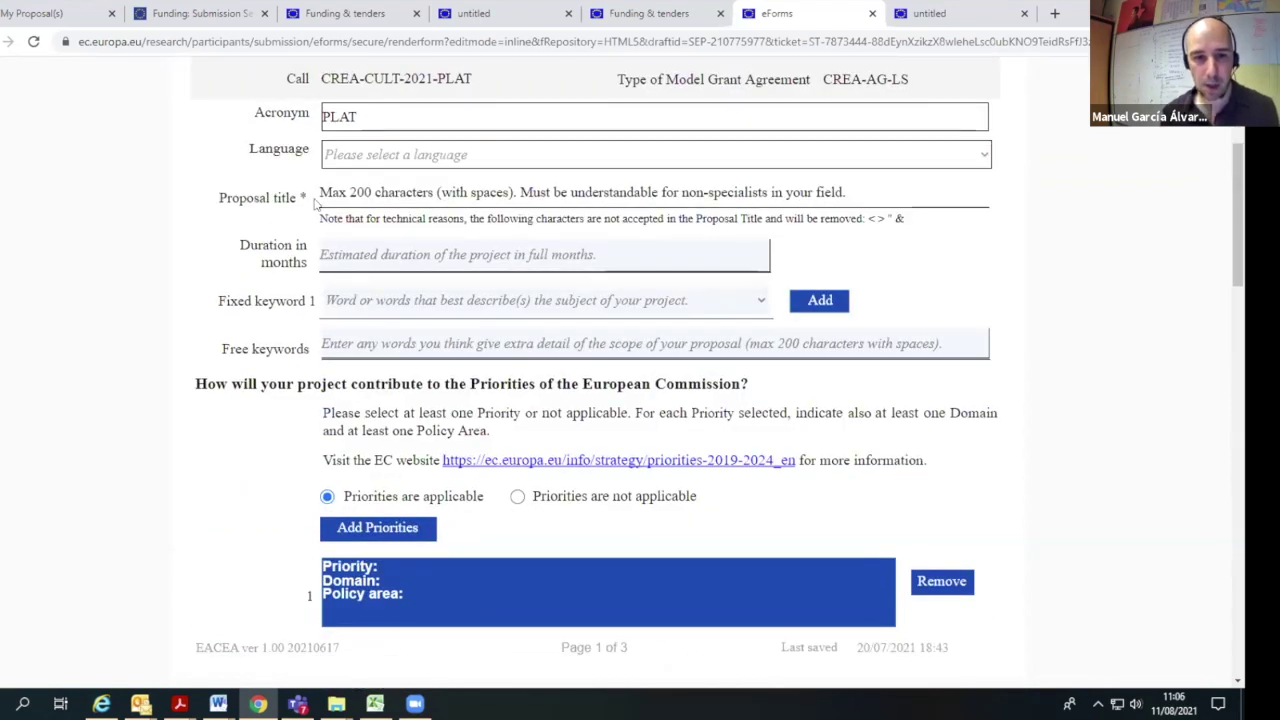
scroll(480, 320, "down", 5)
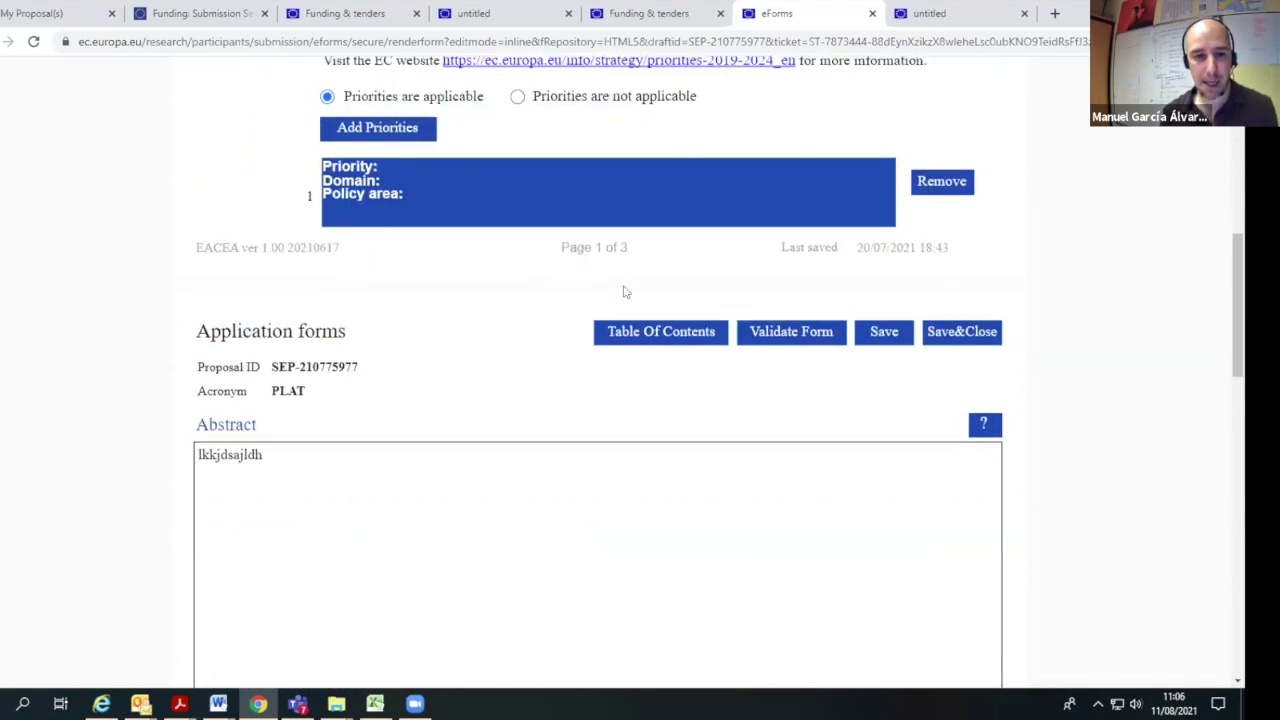
Review the abstract, the question on earlier submissions and the declarations, and return to the proposal forms step.
scroll(480, 320, "down", 4)
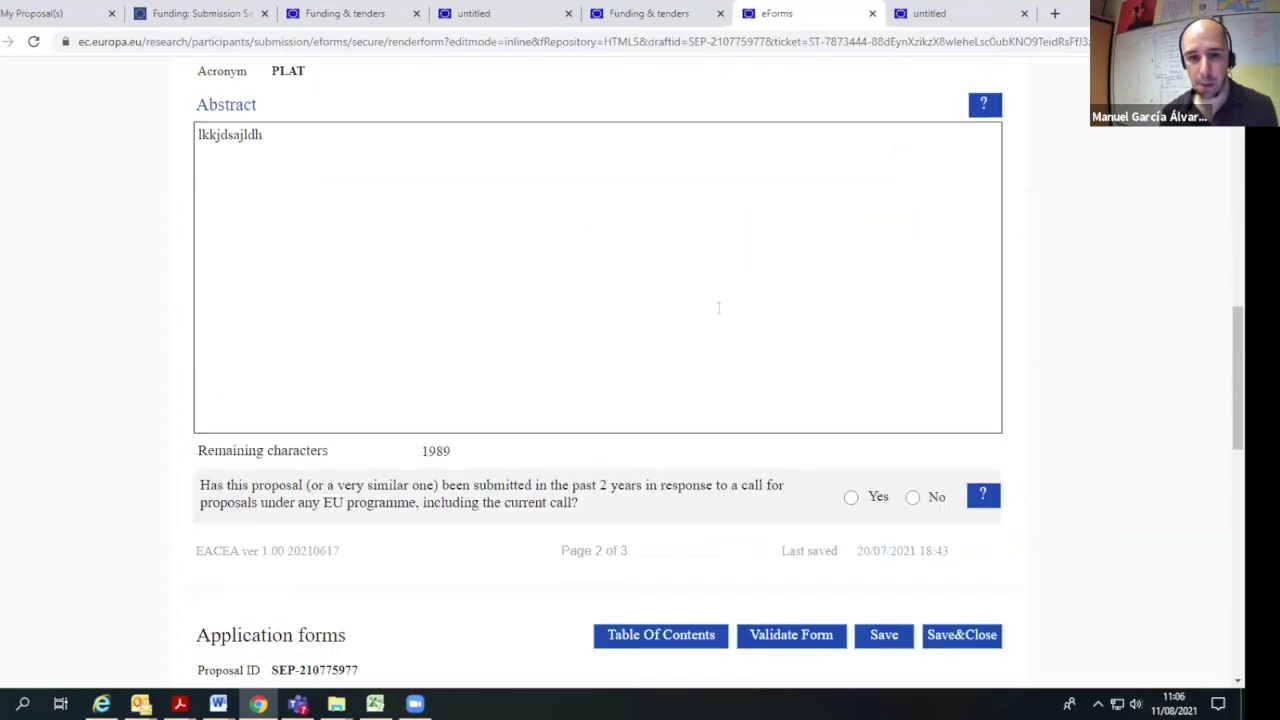
scroll(718, 308, "down", 7)
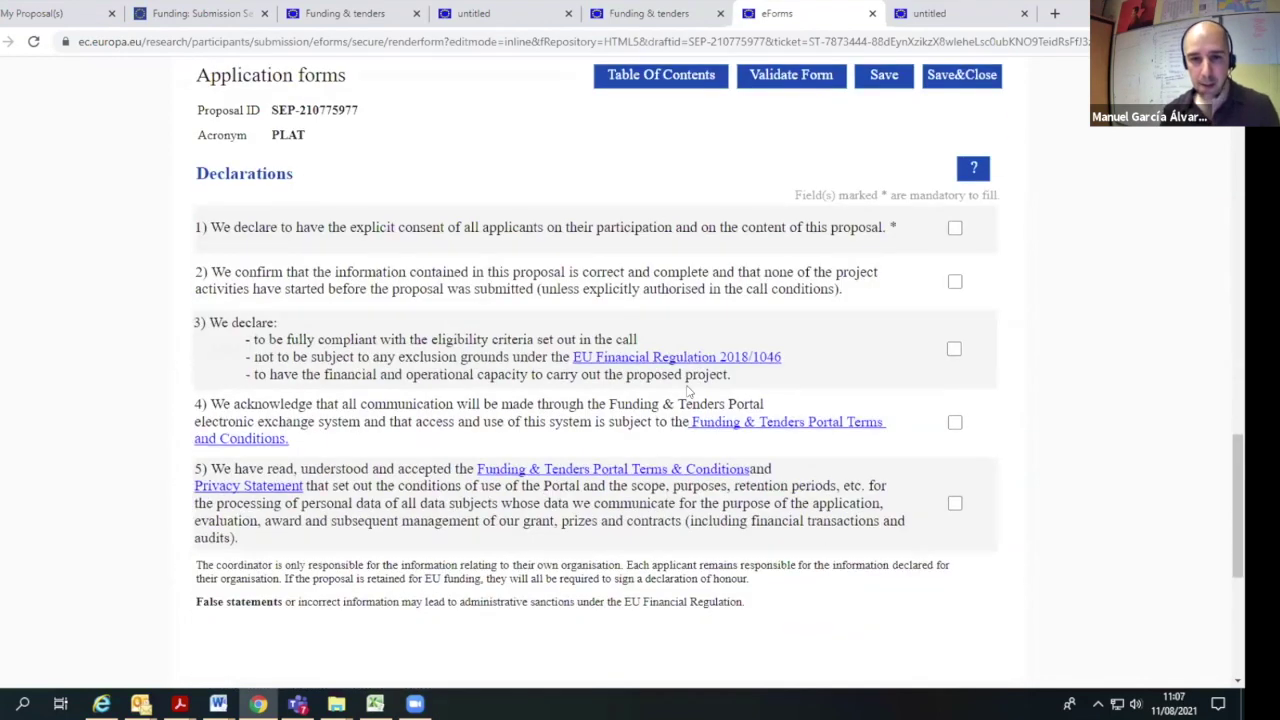
scroll(688, 392, "down", 1)
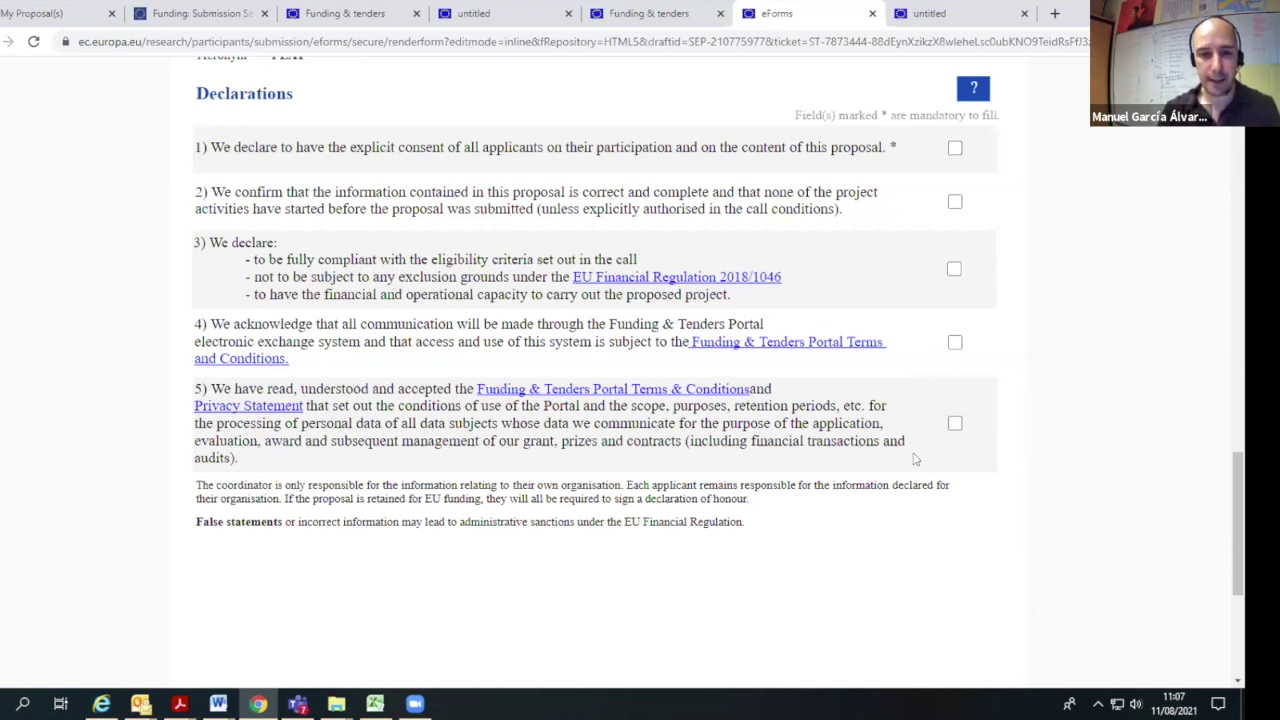
scroll(915, 459, "up", 15)
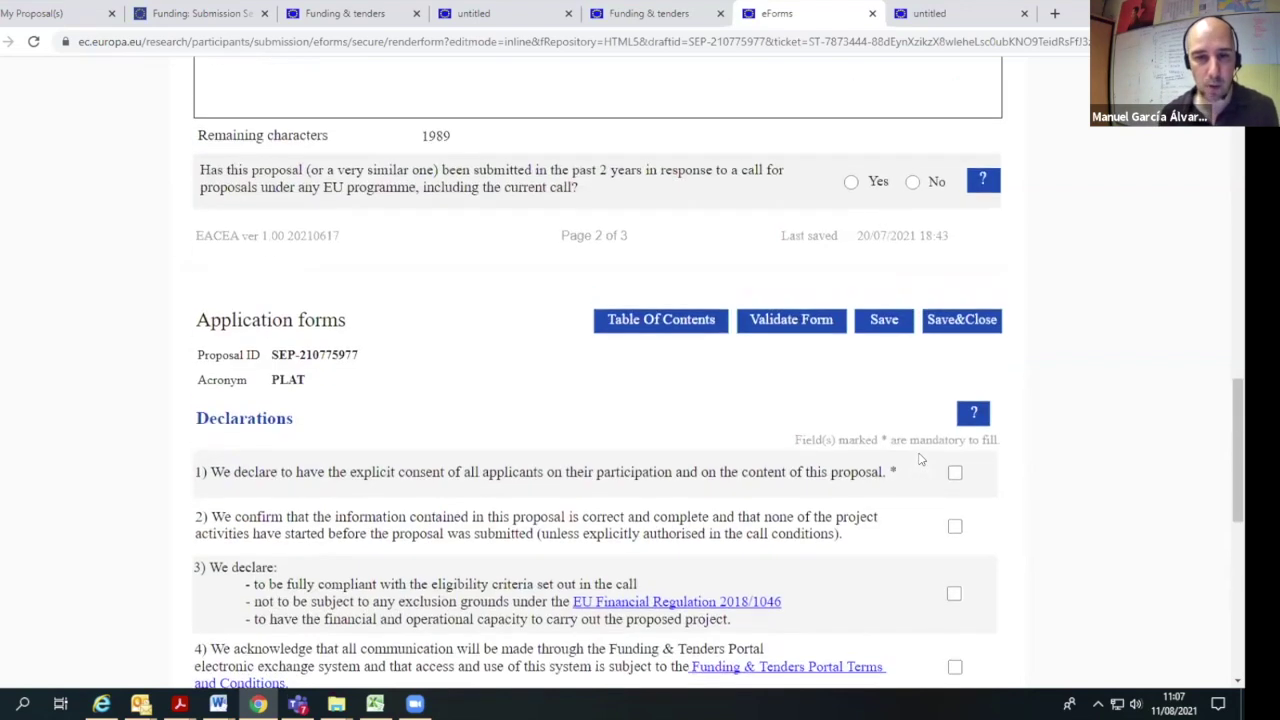
scroll(923, 458, "up", 3)
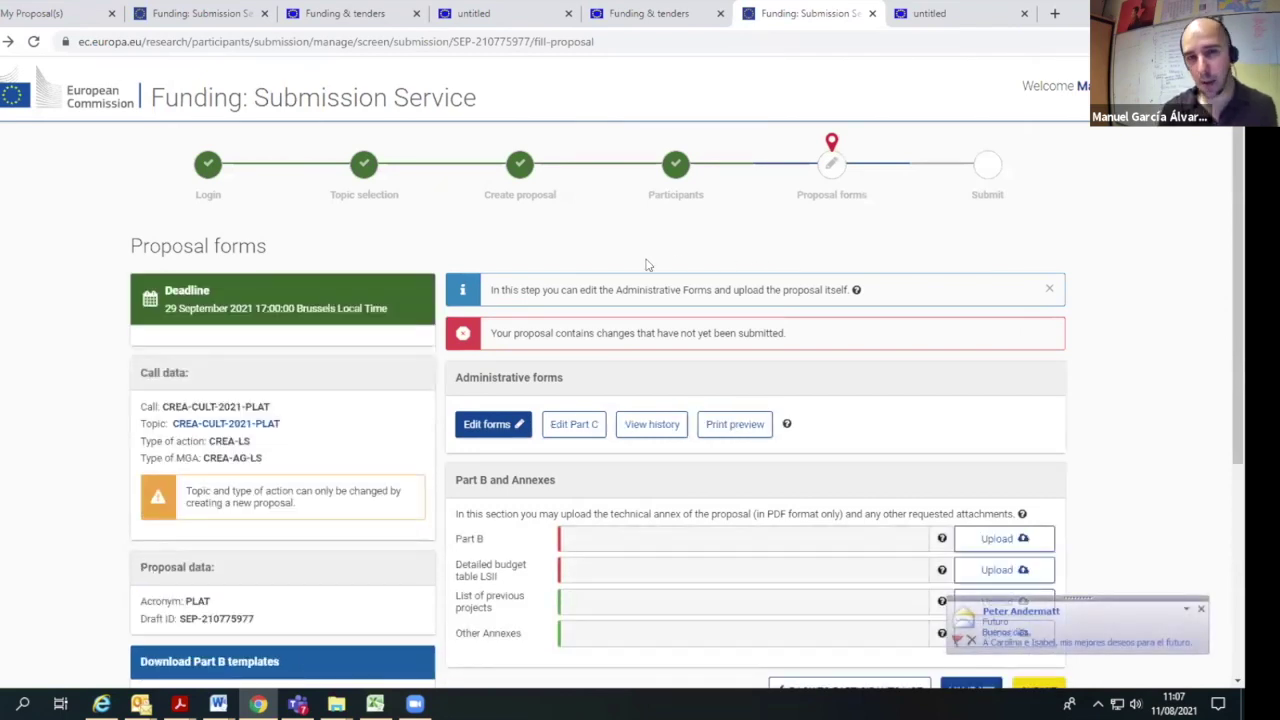
Open Part C for editing and examine the organisation type, Creative Europe Desk contact, main sectors and applicant information.
scroll(569, 279, "down", 1)
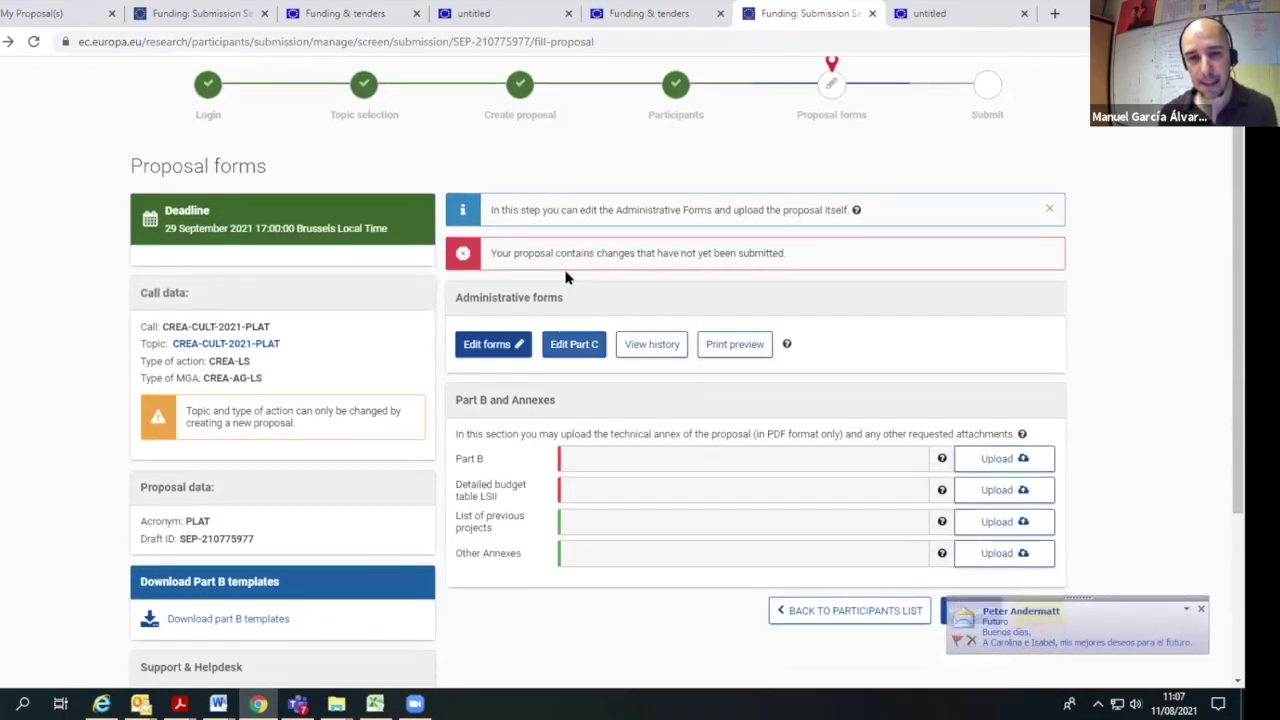
left_click(563, 346)
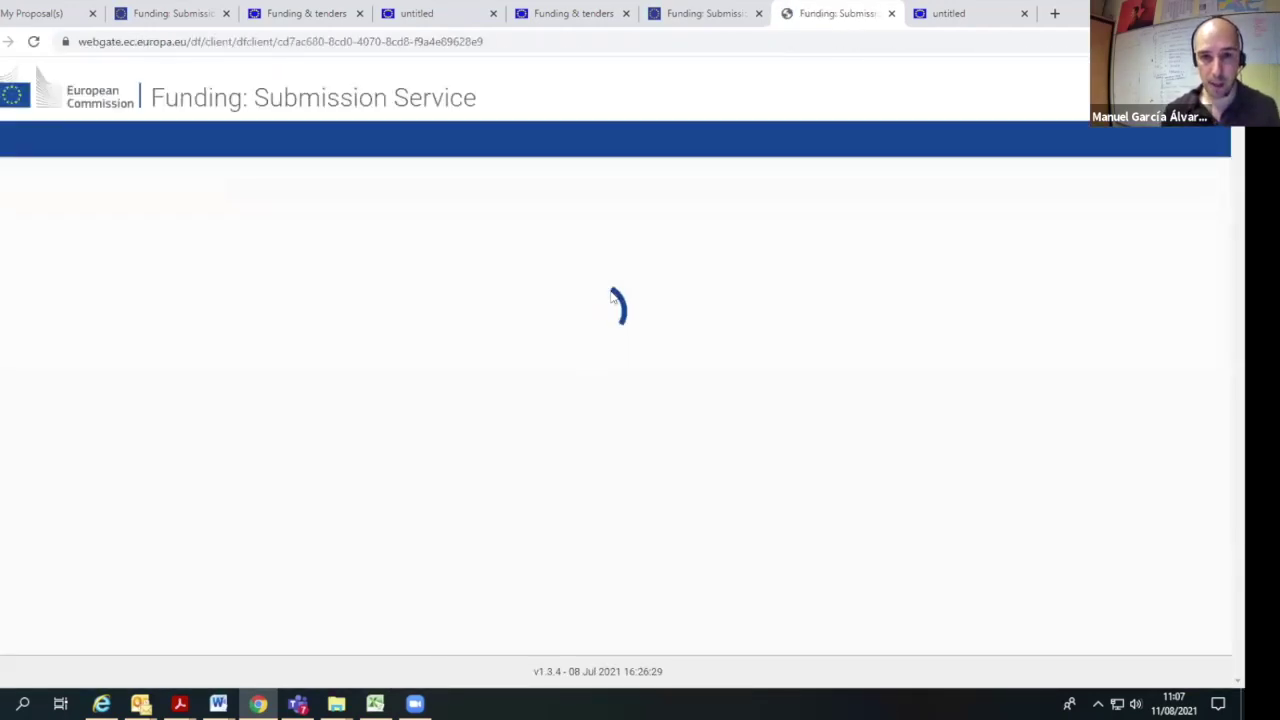
scroll(611, 294, "down", 3)
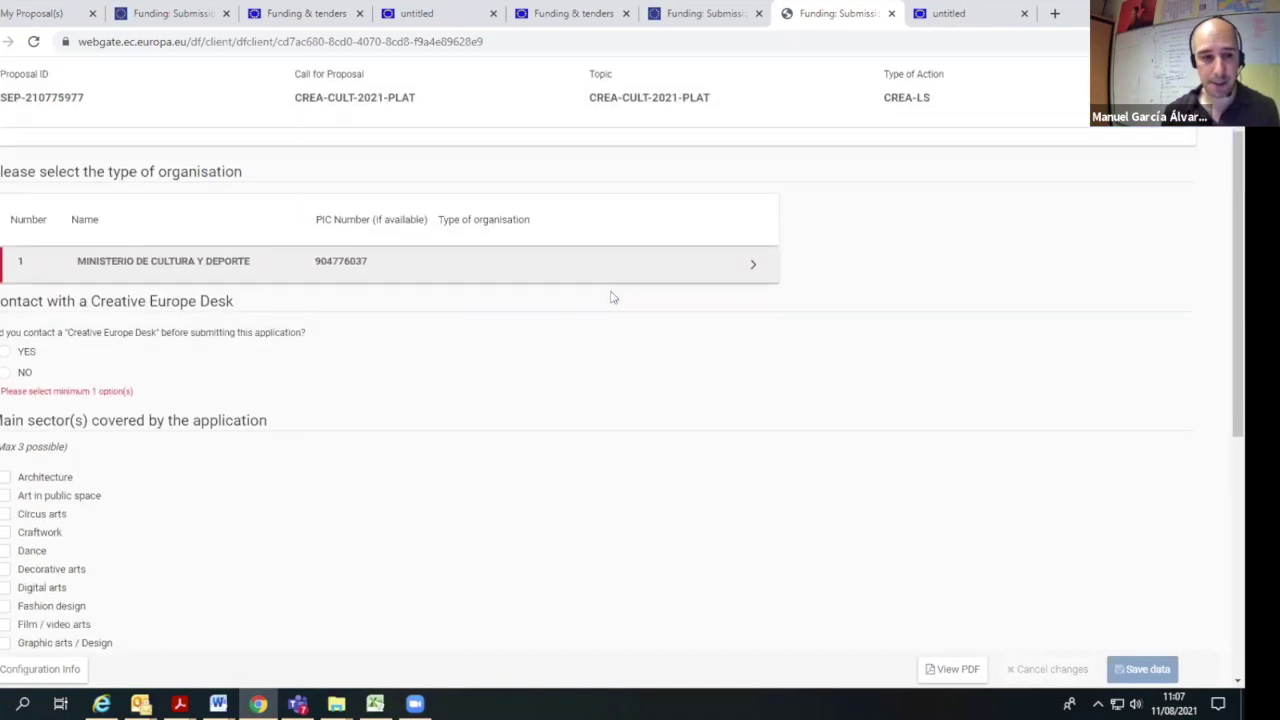
scroll(99, 330, "down", 1)
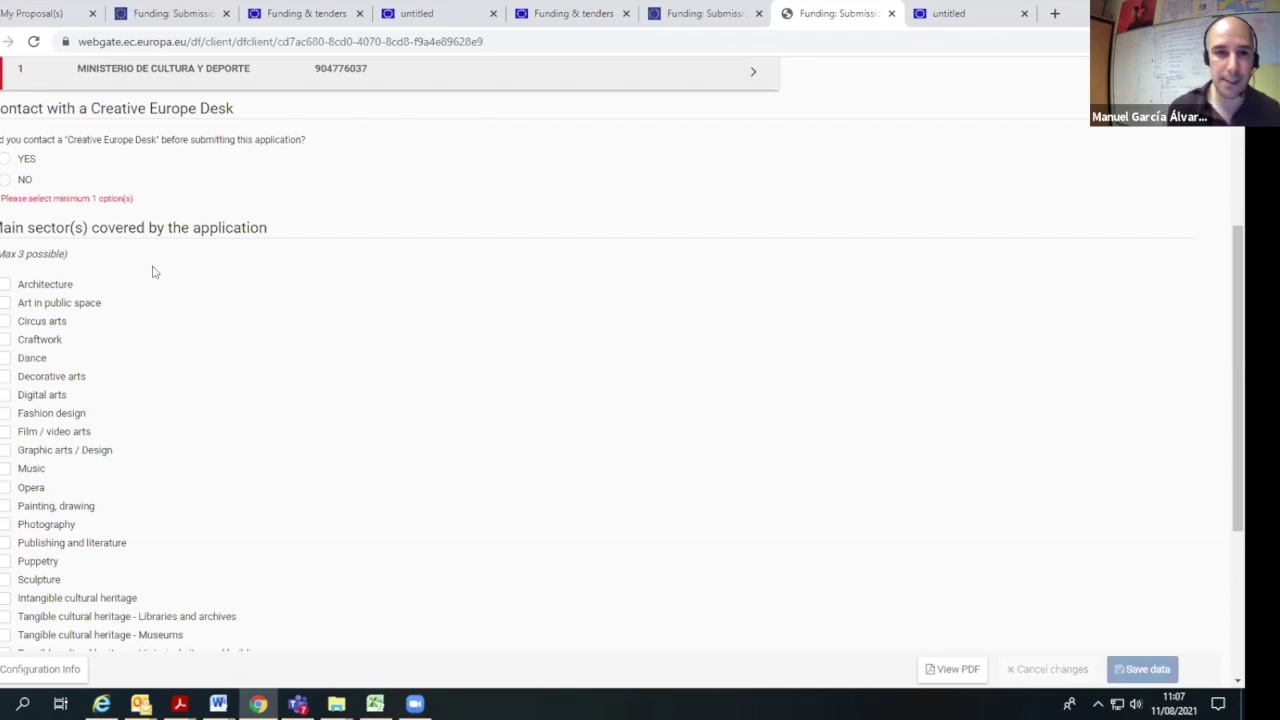
scroll(155, 272, "down", 3)
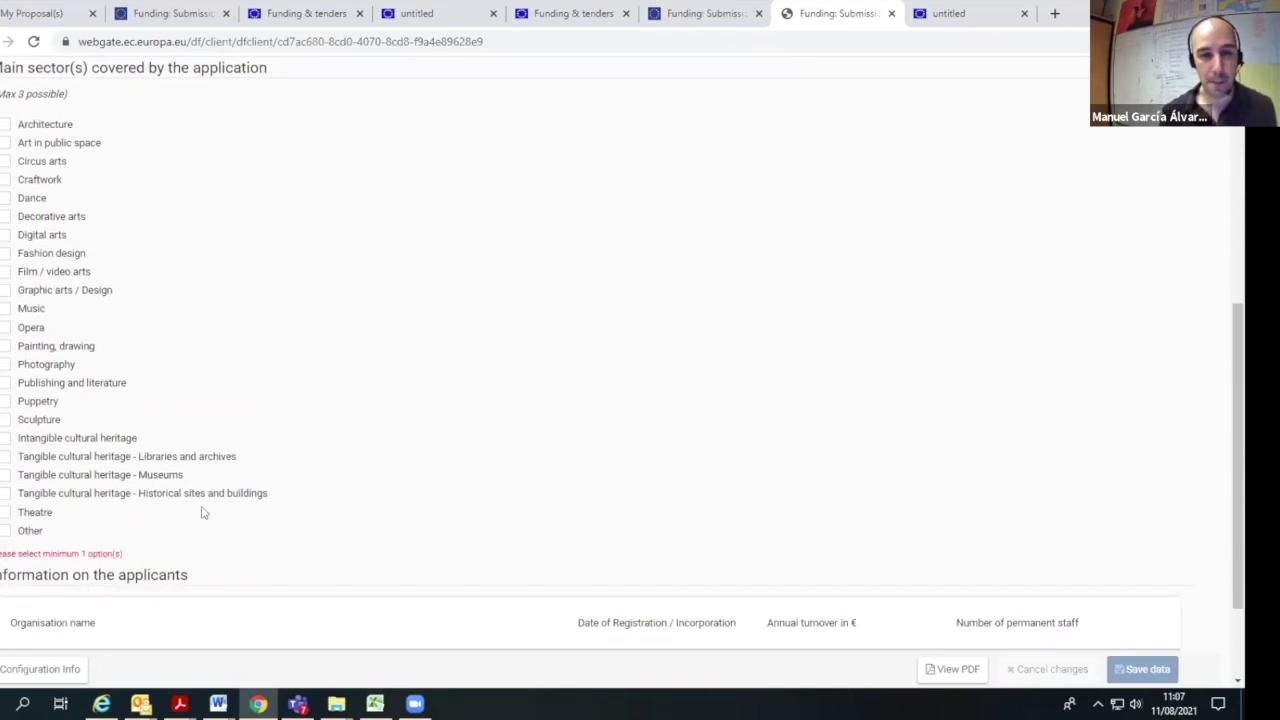
scroll(175, 383, "down", 1)
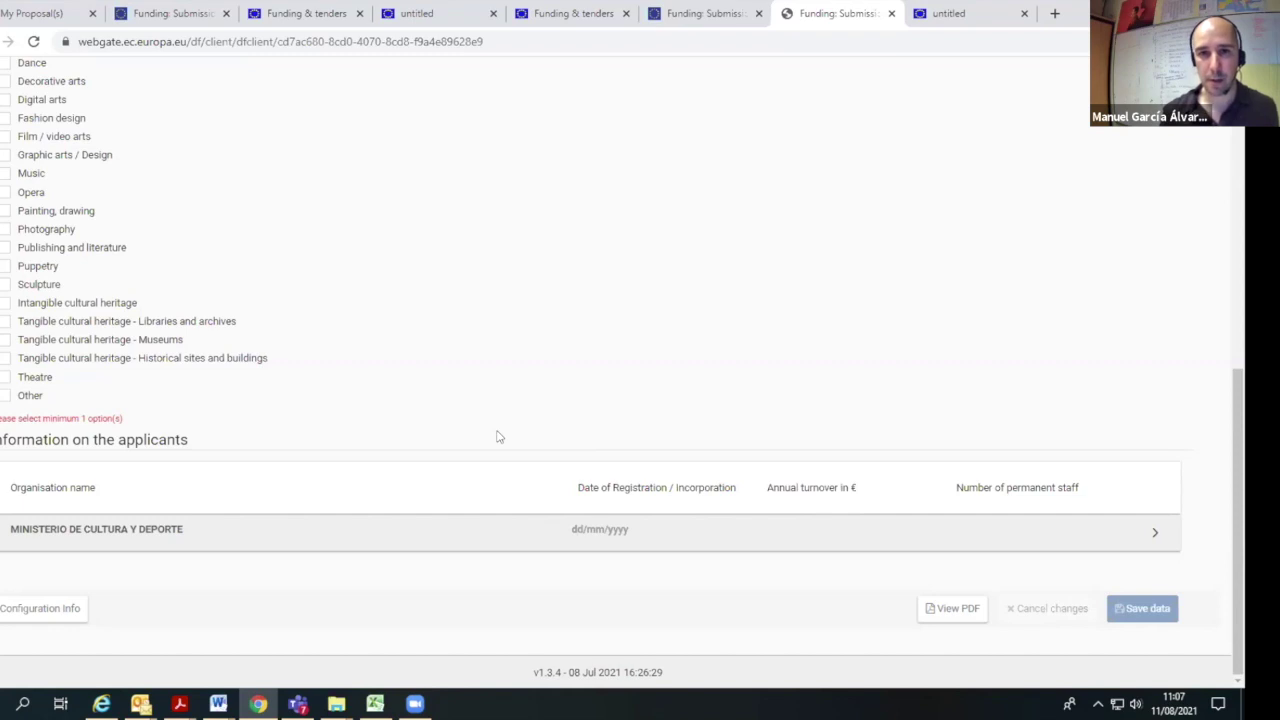
scroll(497, 434, "up", 3)
scroll(498, 438, "down", 3)
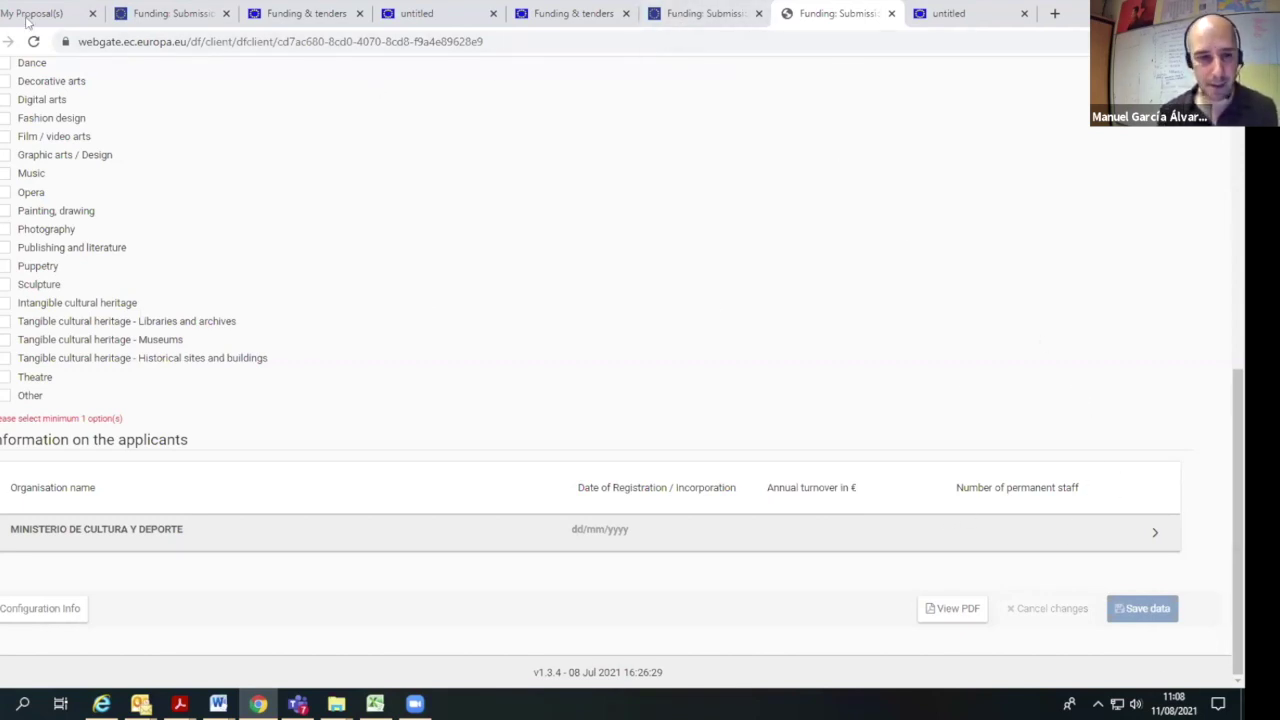
Return to the proposal forms step and review the deadline, administrative forms, Part B and annexes upload fields, and validation and submission options.
left_click(735, 14)
scroll(777, 171, "down", 3)
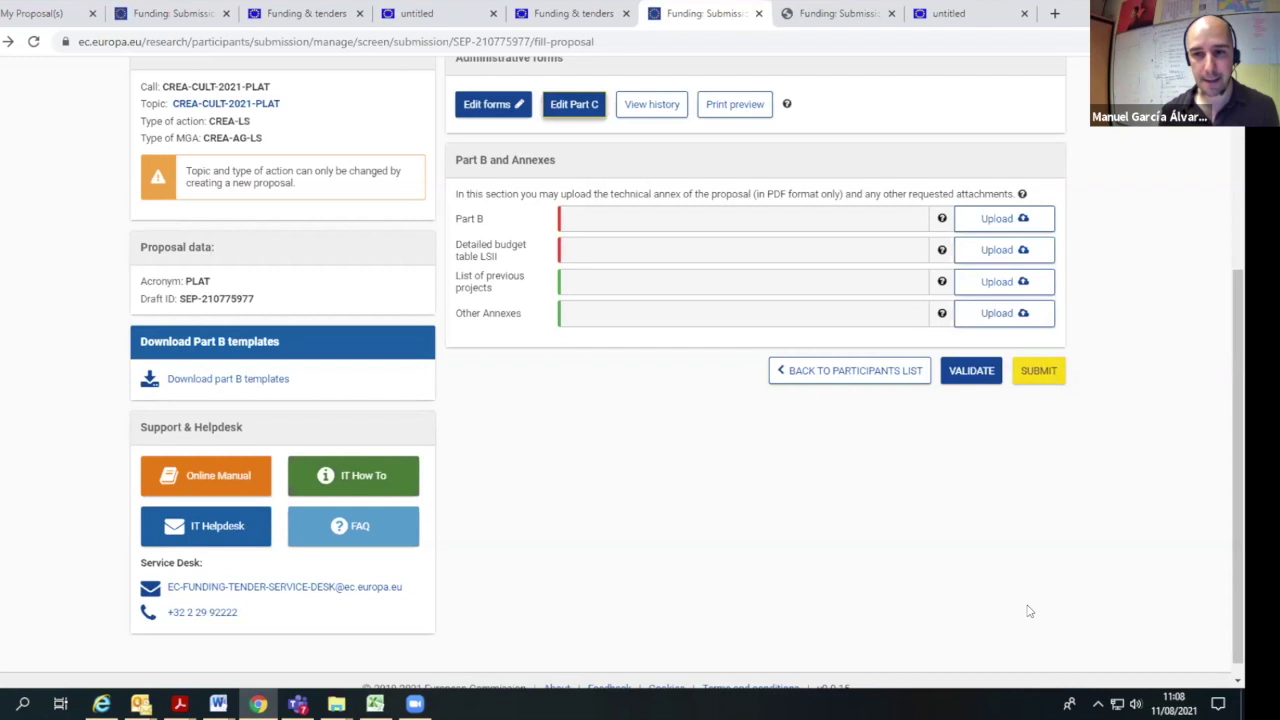
scroll(1028, 608, "up", 5)
scroll(1030, 570, "down", 1)
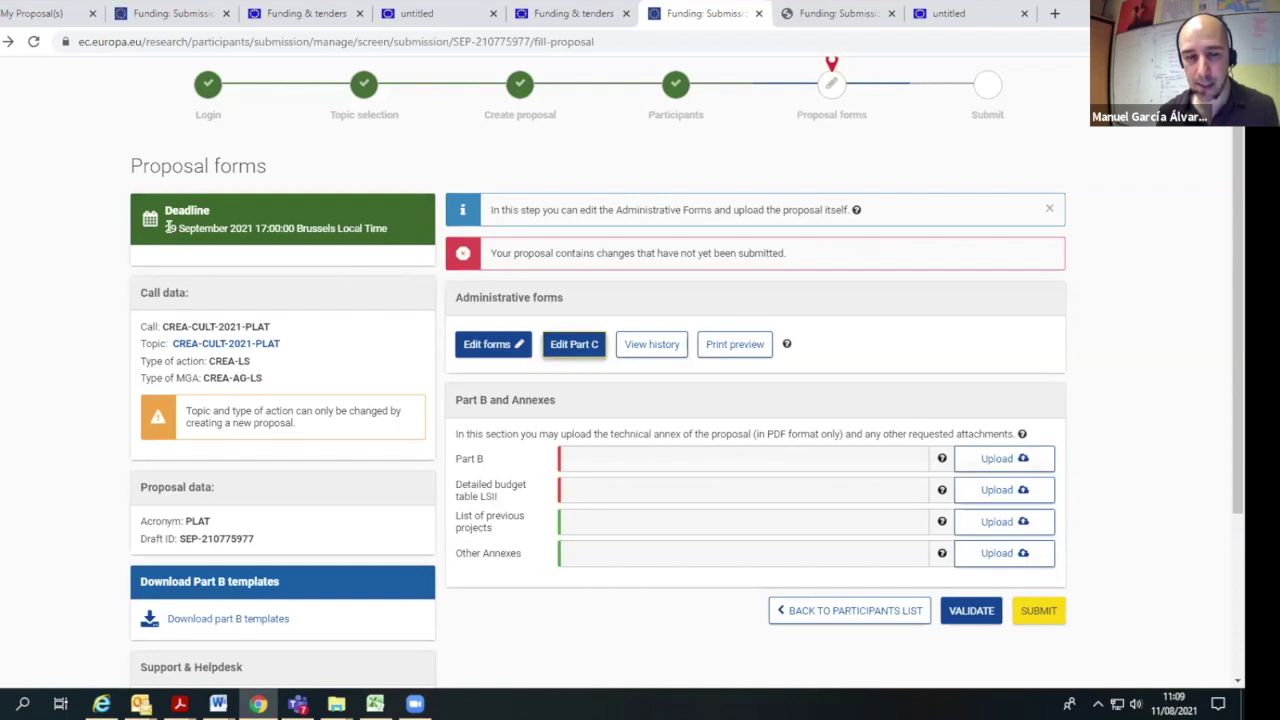
scroll(1063, 475, "down", 2)
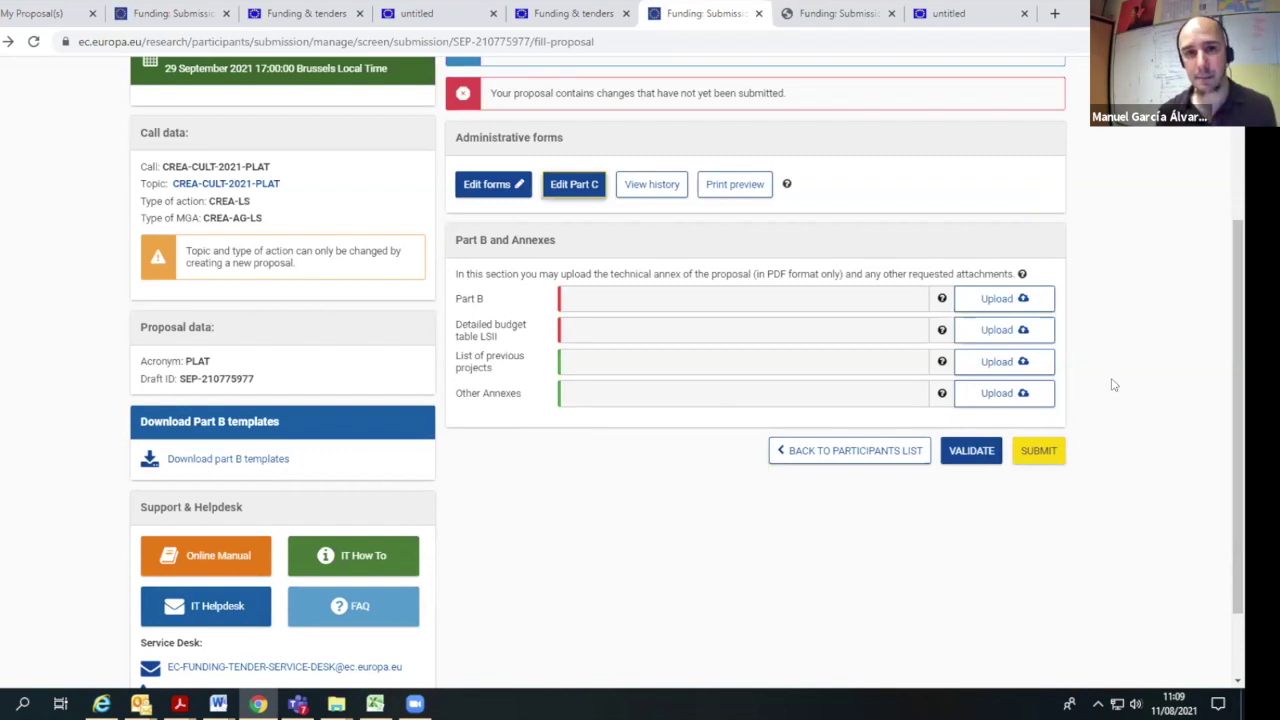
scroll(403, 180, "up", 2)
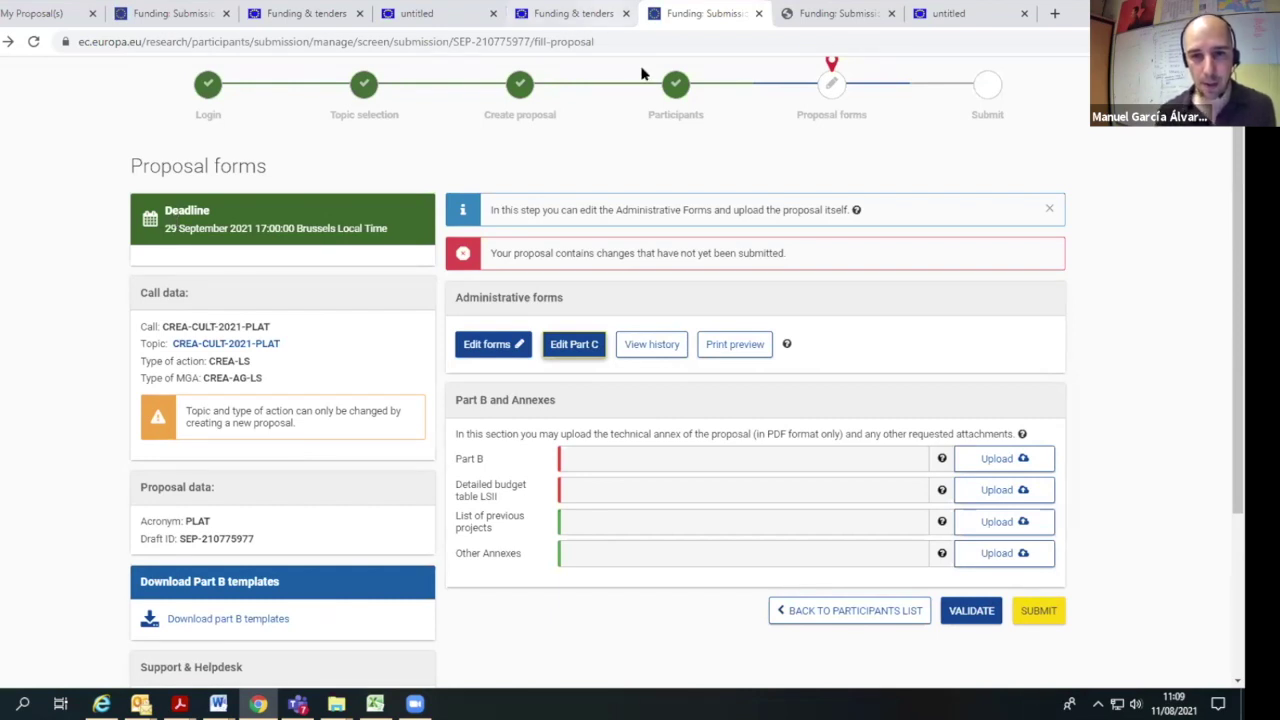
scroll(620, 72, "down", 1)
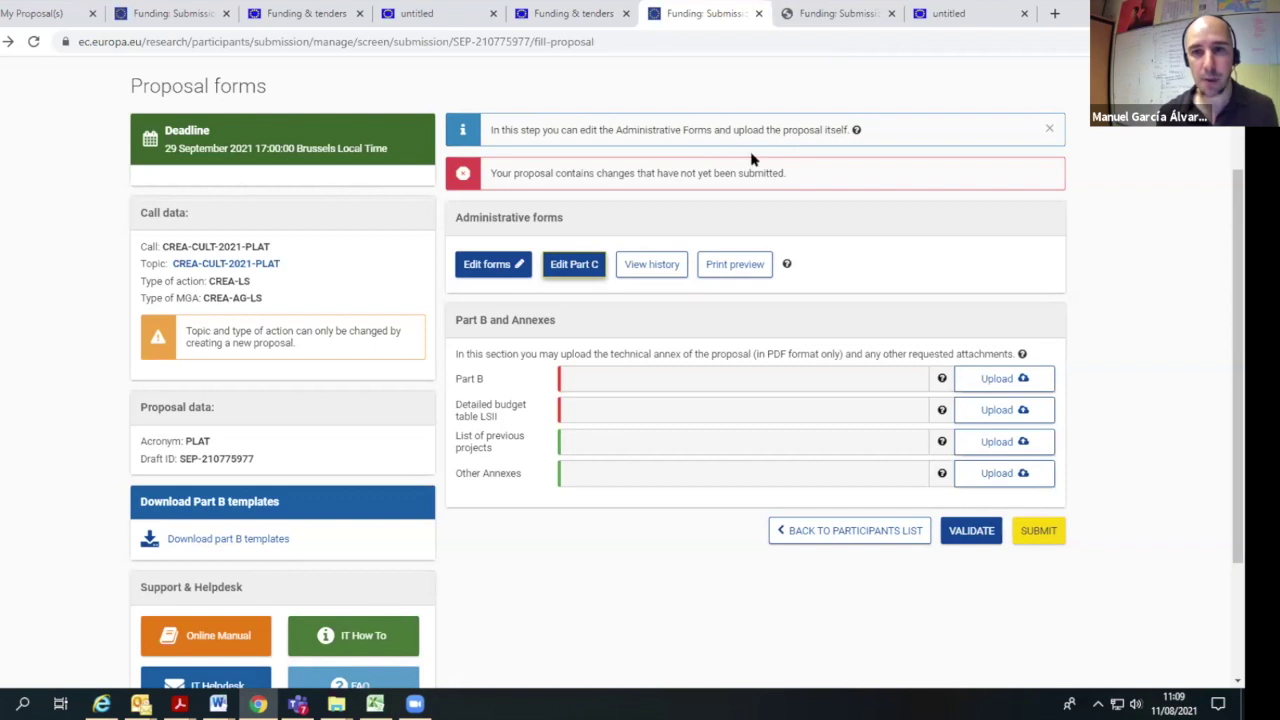
Show the available actions for the CREA-CULT-2021-PLAT draft in the My Proposal(s) list, and return to the proposal forms.
left_click(20, 20)
scroll(183, 328, "up", 2)
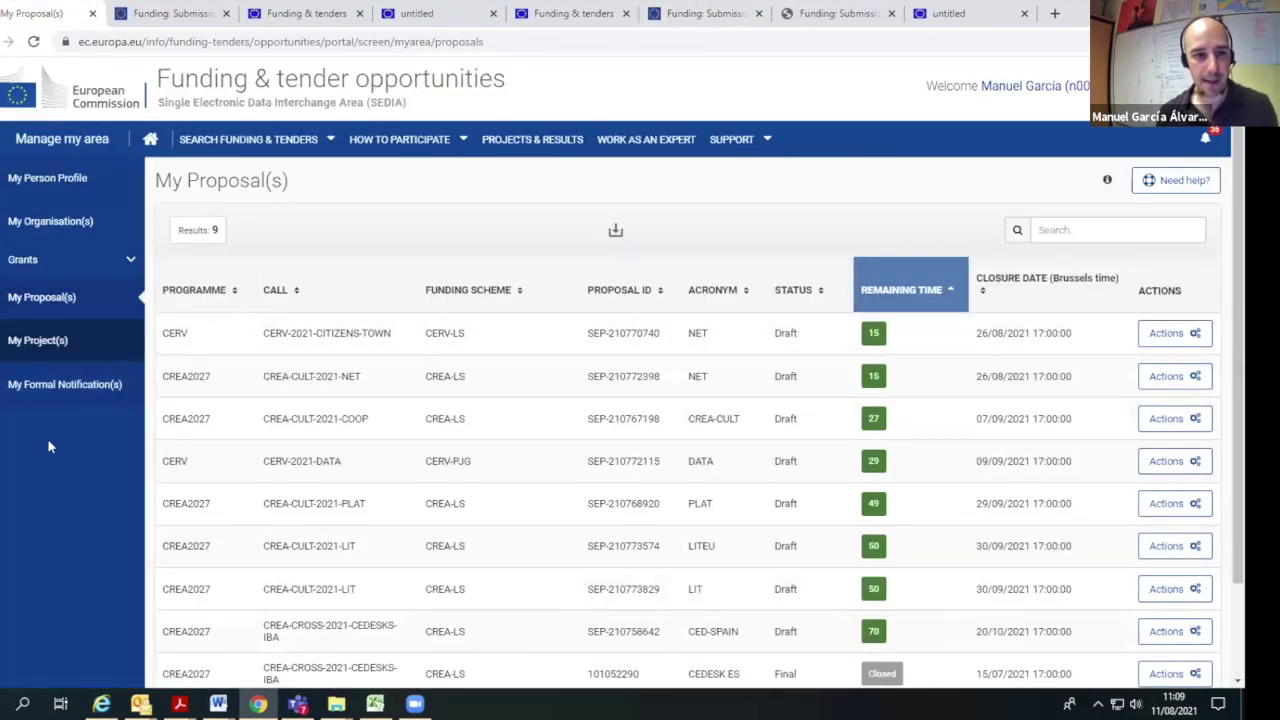
mouse_move(425, 152)
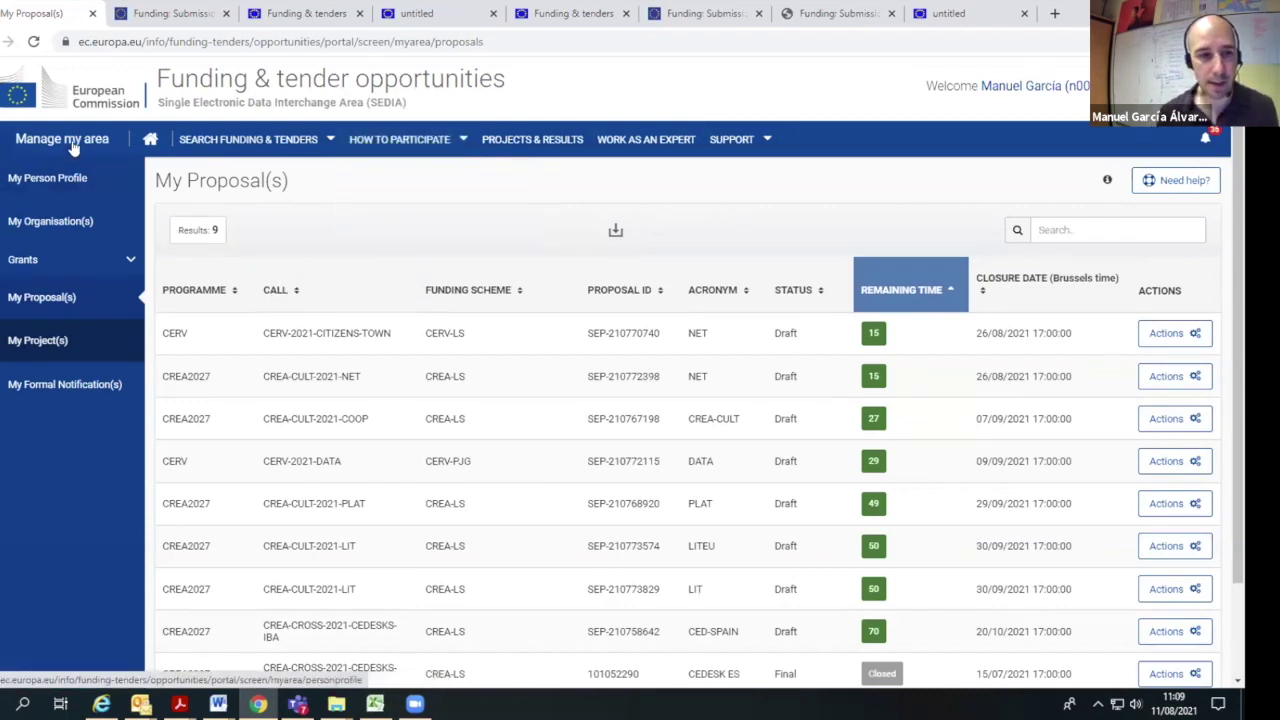
left_click(30, 342)
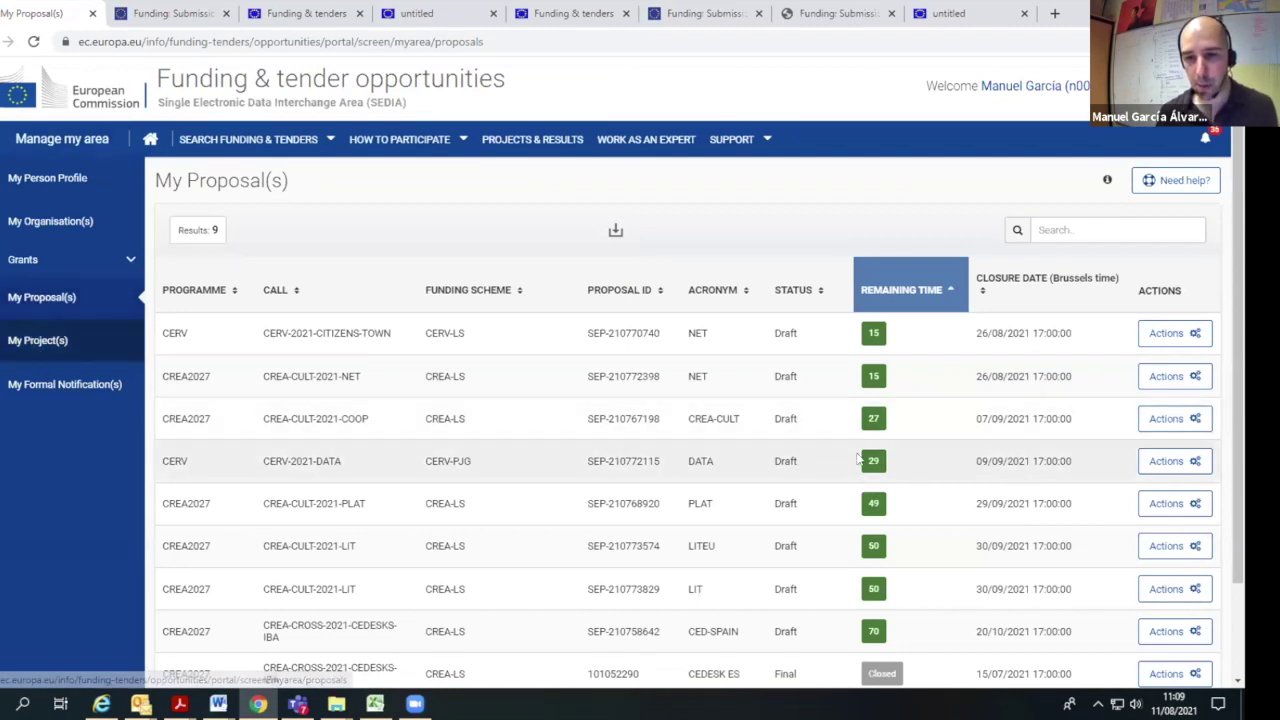
scroll(668, 418, "down", 2)
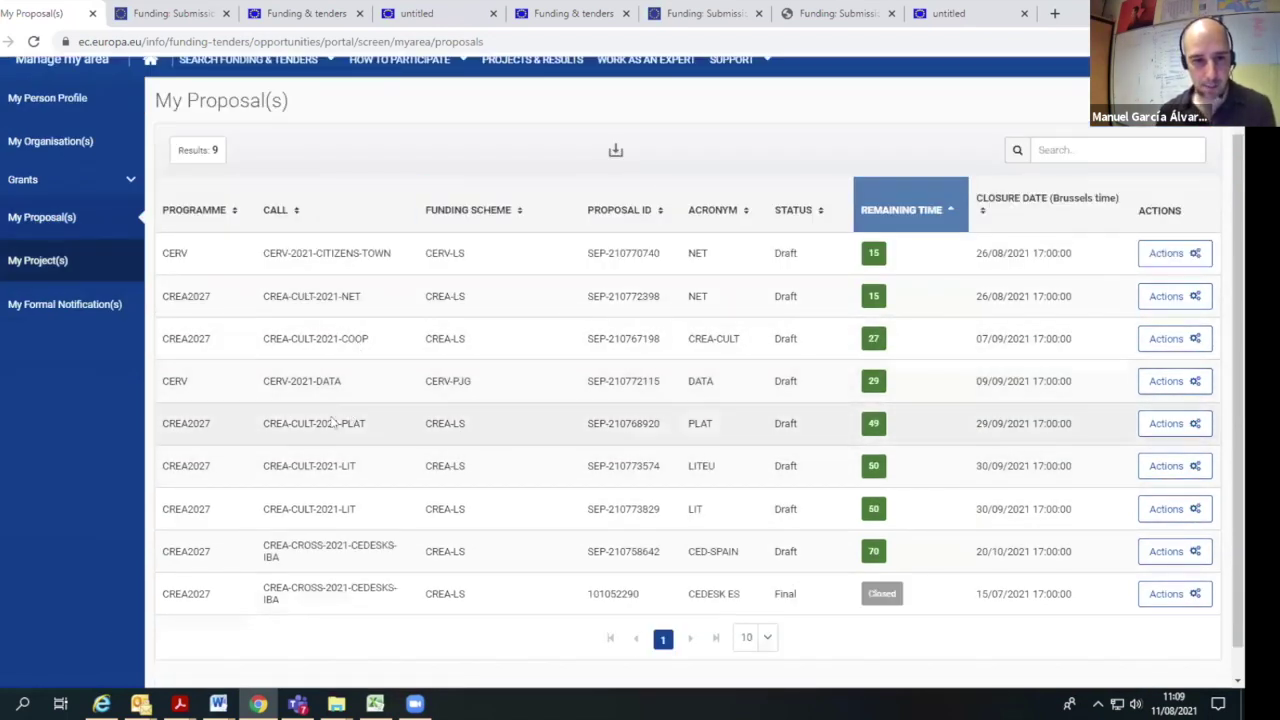
left_click(1194, 426)
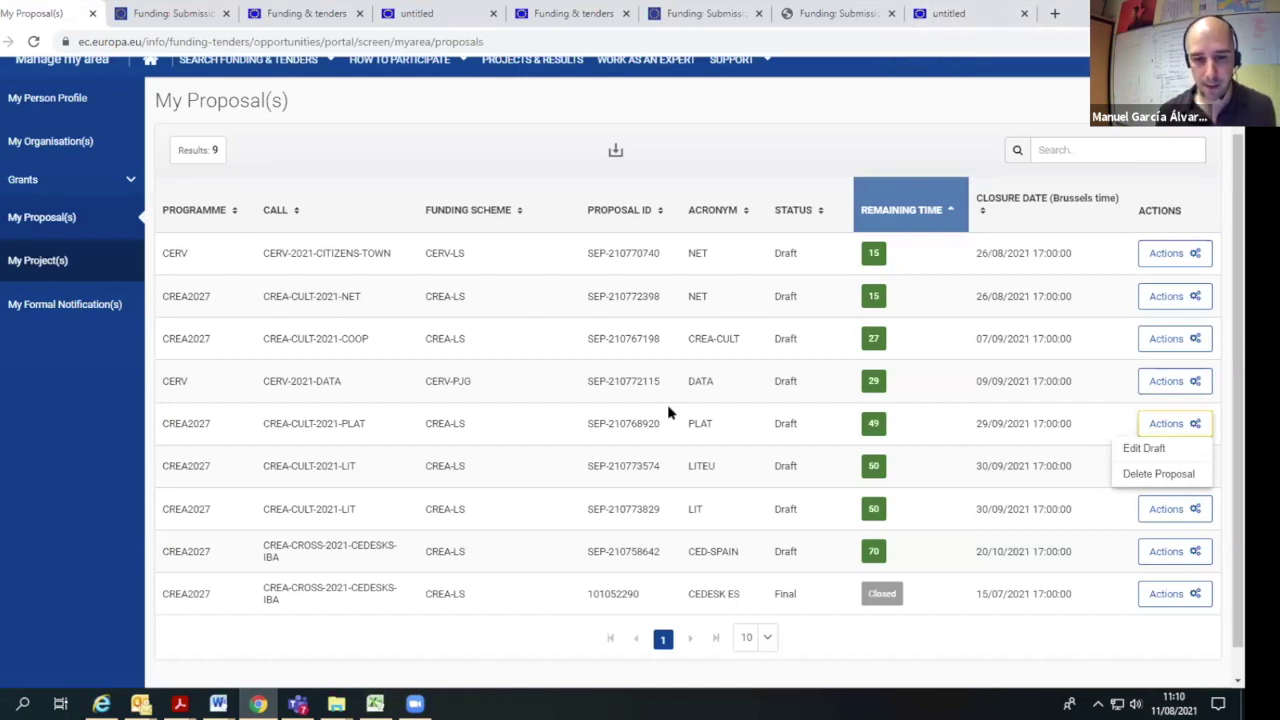
scroll(705, 372, "down", 1)
scroll(703, 525, "up", 3)
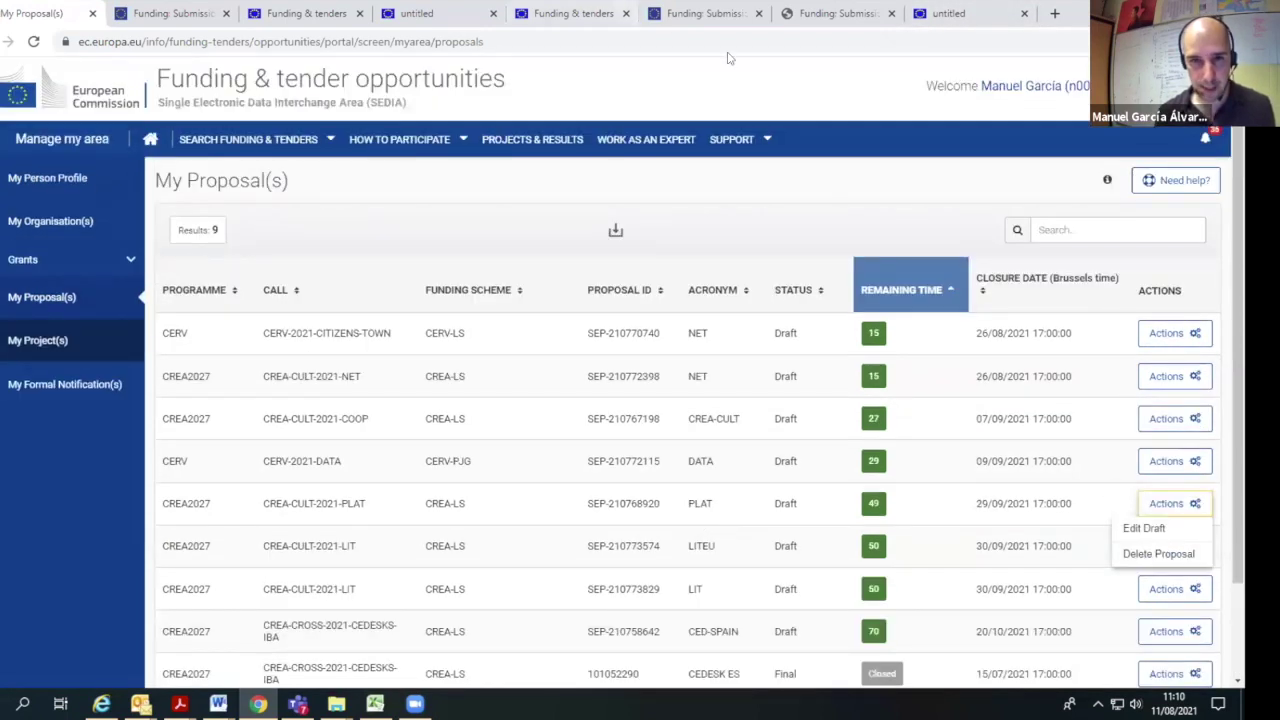
left_click(717, 20)
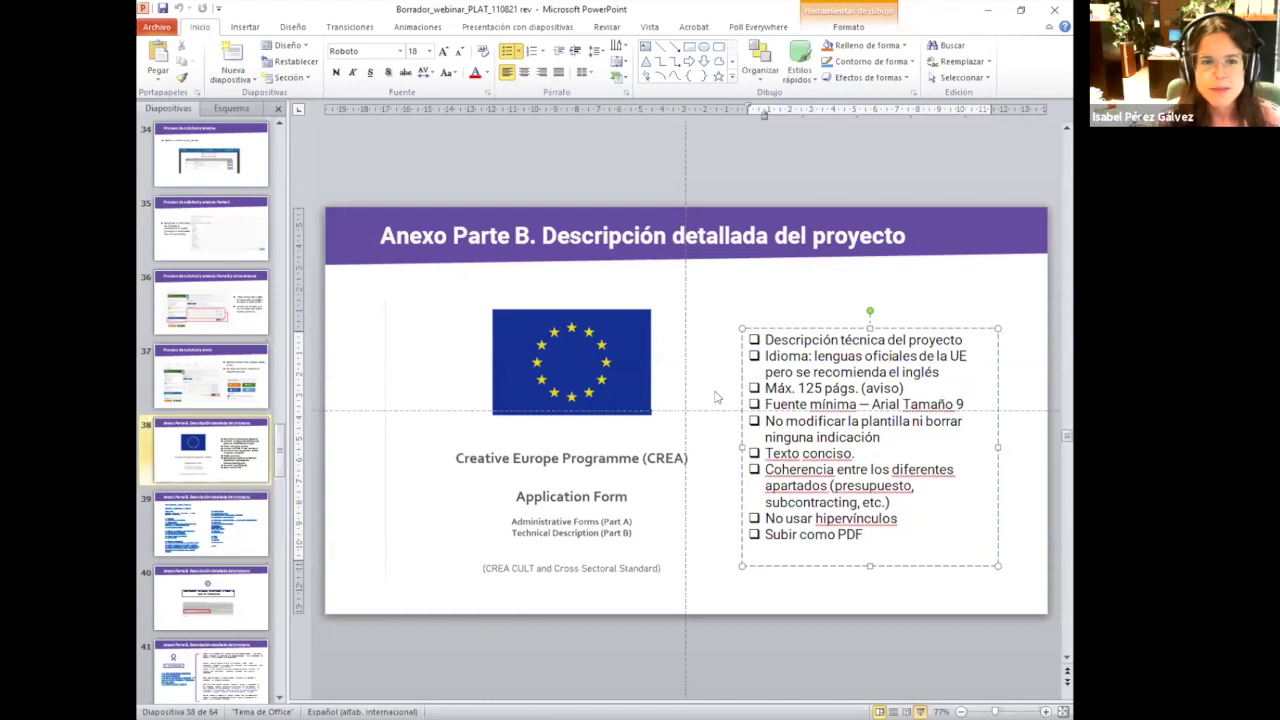
Start the slide show in PowerPoint from the "Anexo Parte B. Descripción detallada del proyecto" slide.
key("shift+F5")
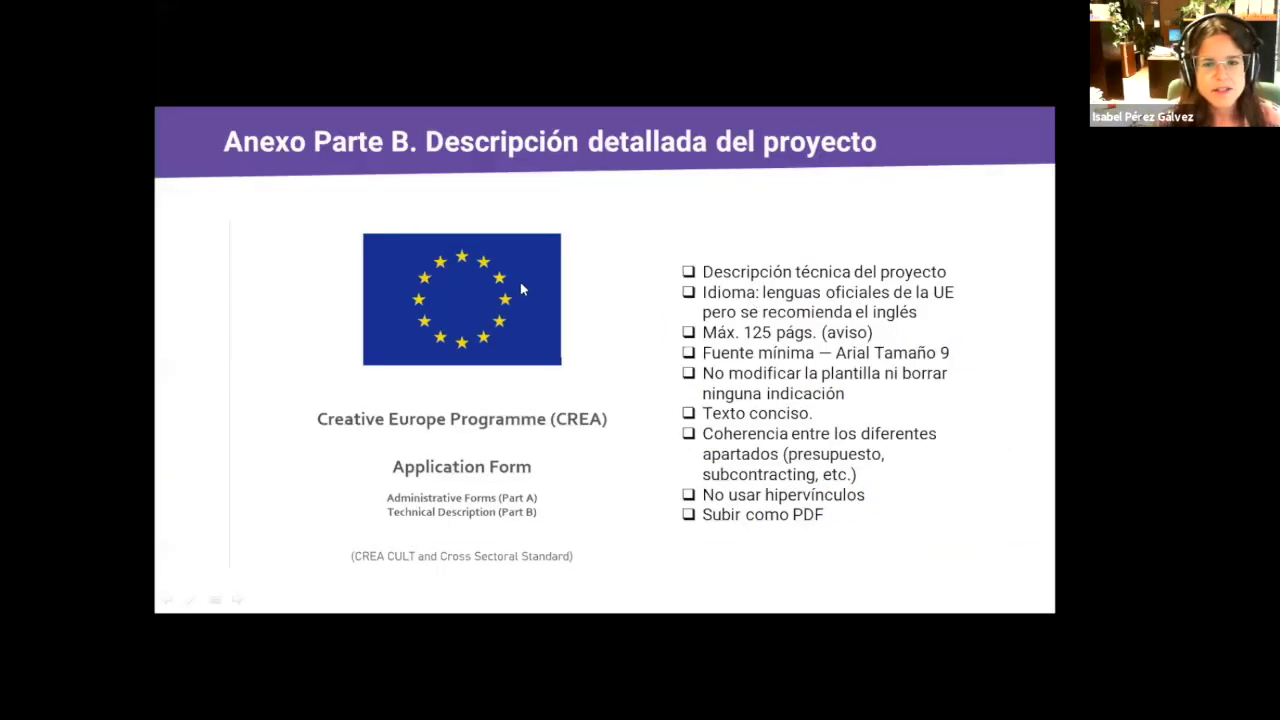
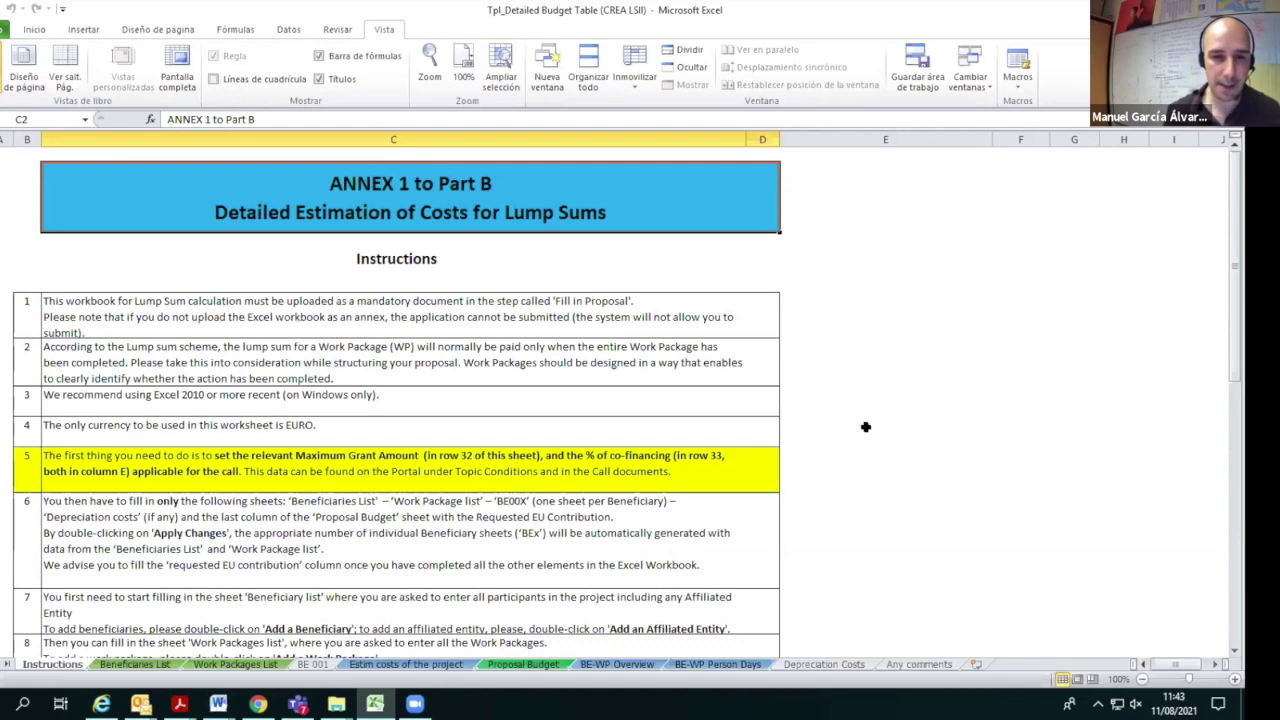
Read the Instructions sheet of the Detailed Budget Table workbook down to the values required before starting.
scroll(878, 407, "down", 2)
scroll(878, 407, "down", 2)
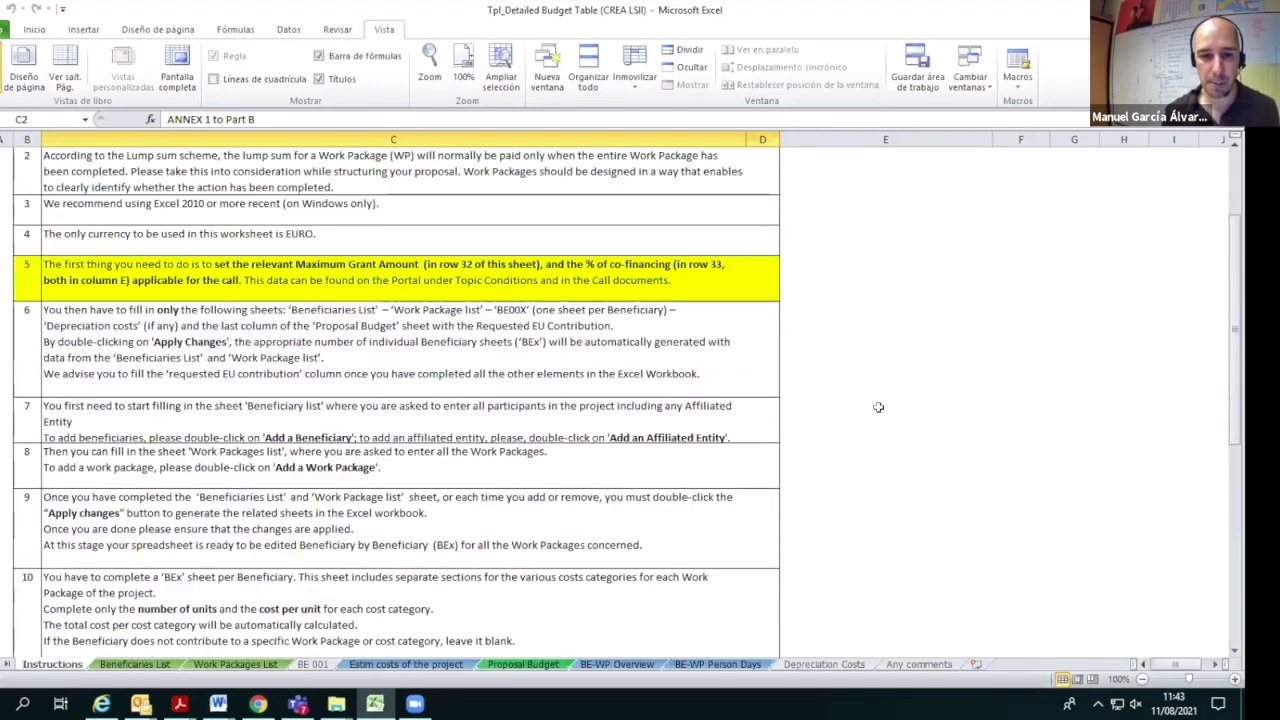
scroll(477, 220, "up", 4)
scroll(477, 222, "down", 4)
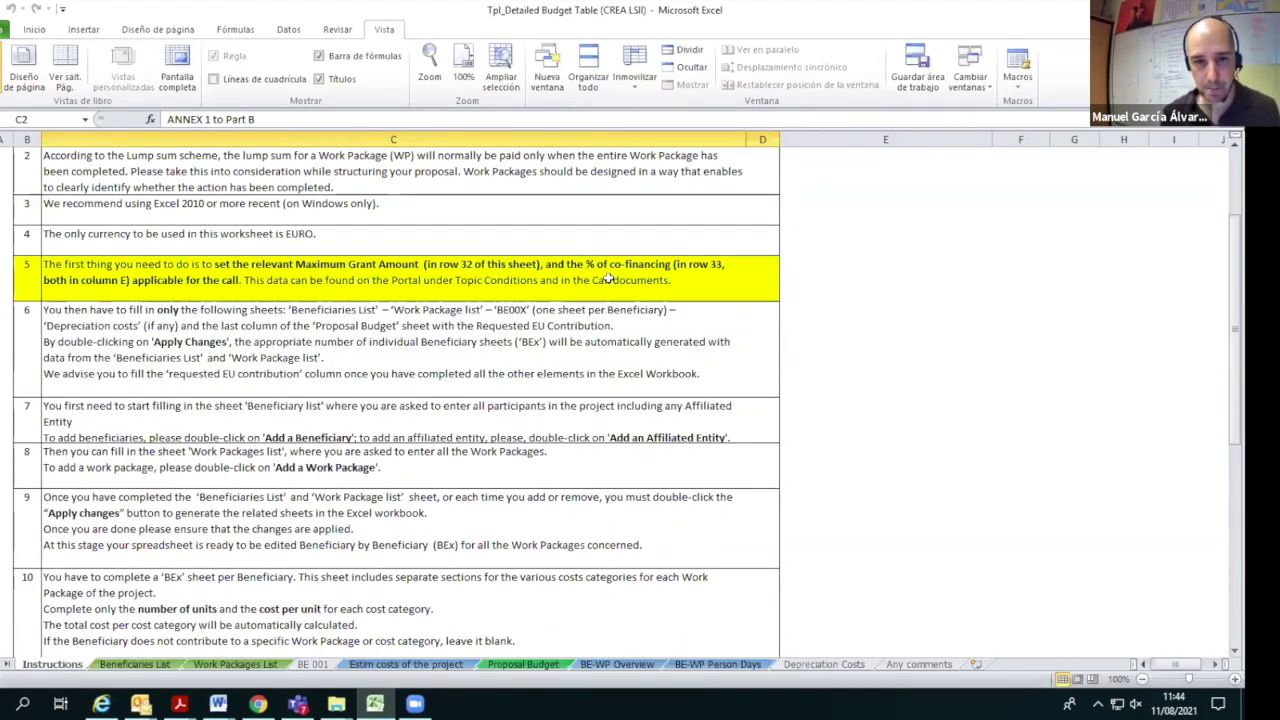
scroll(608, 280, "down", 2)
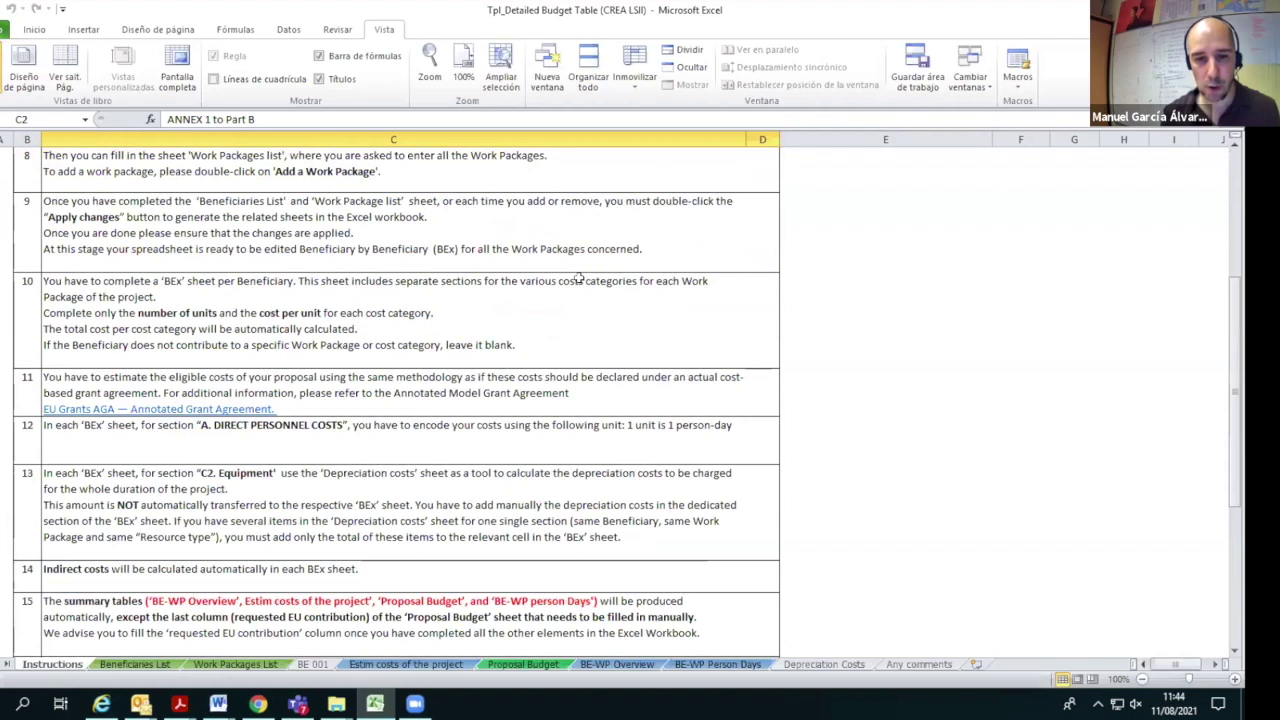
scroll(578, 279, "down", 4)
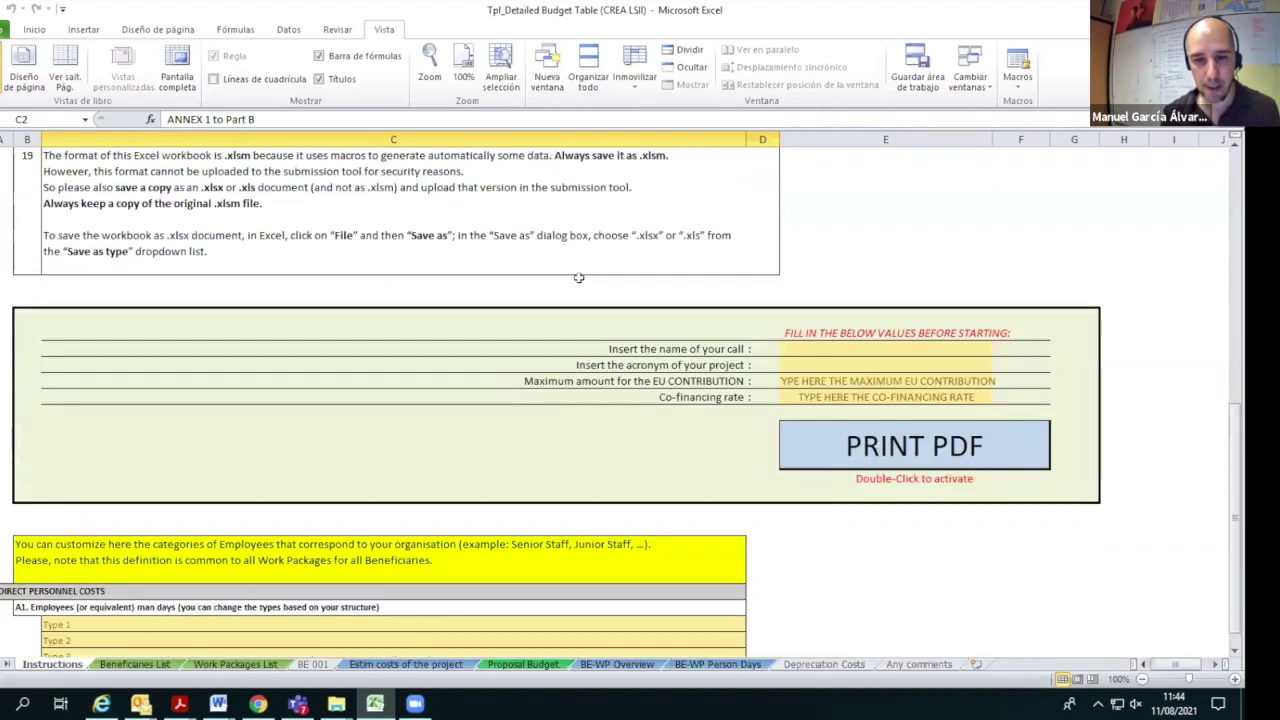
Examine the maximum EU contribution and co-financing fields and the employee categories, and show the Beneficiaries List sheet.
left_click(804, 382)
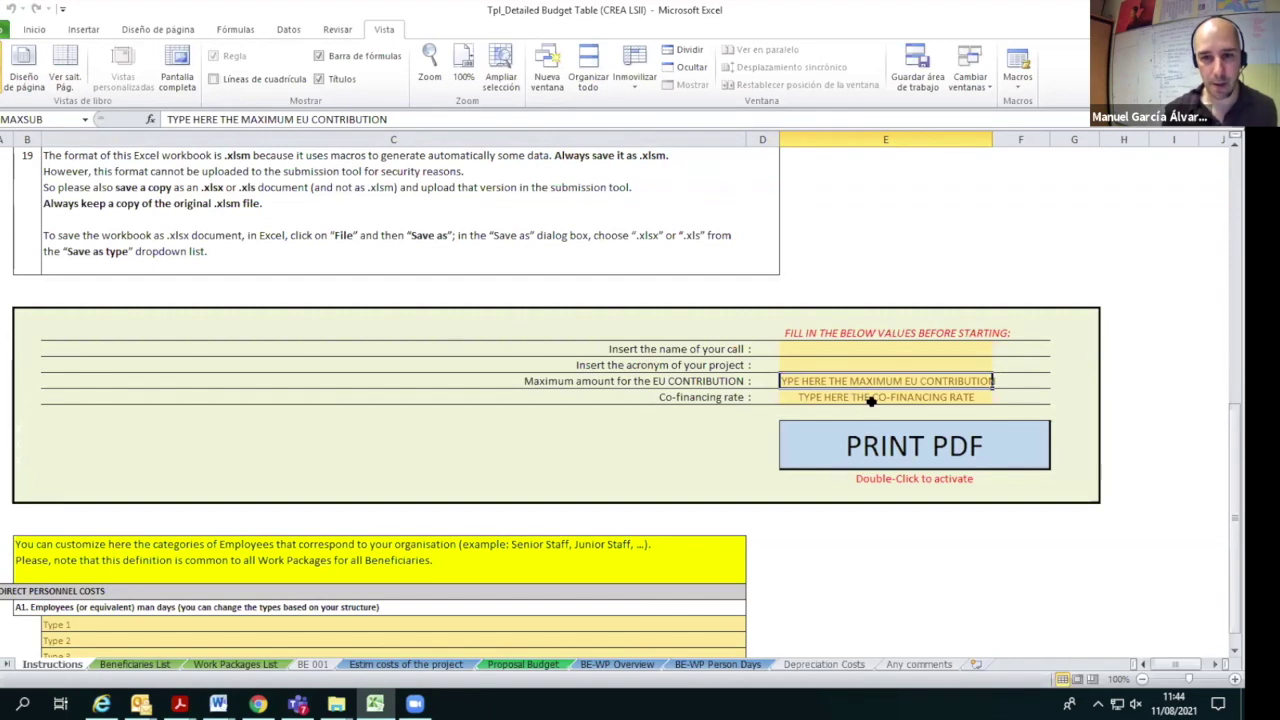
scroll(559, 401, "down", 2)
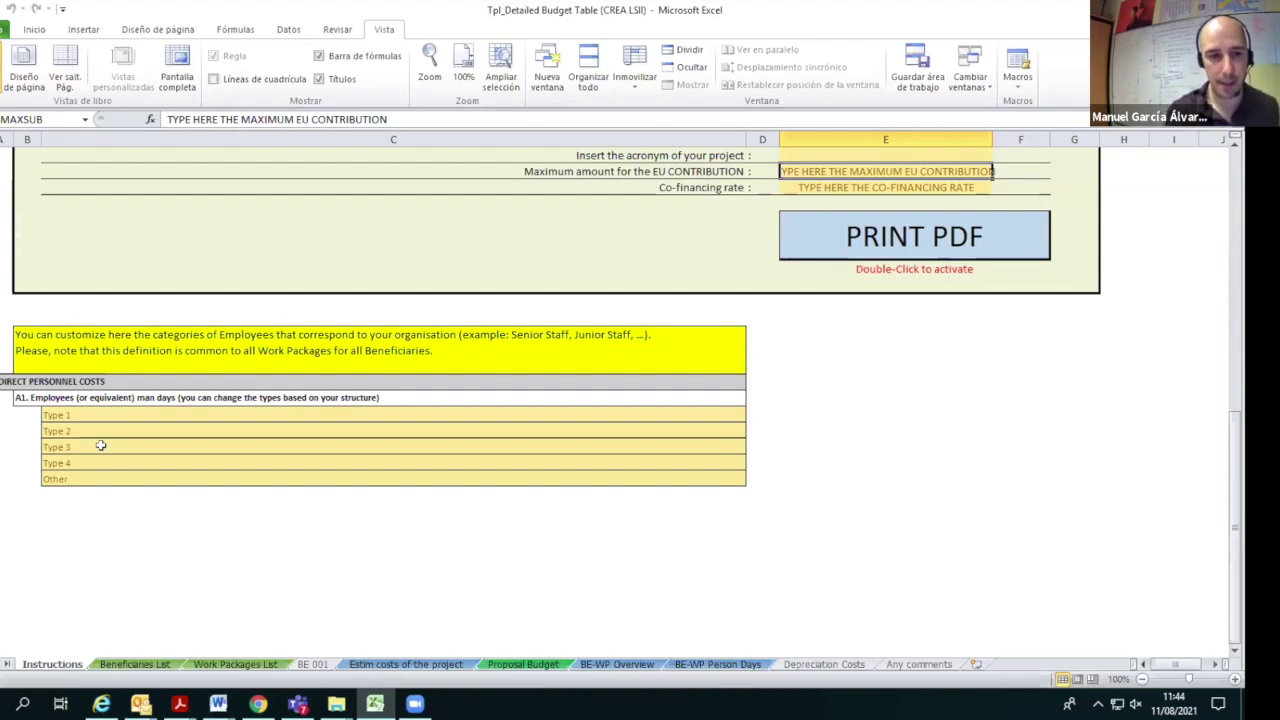
scroll(266, 551, "up", 5)
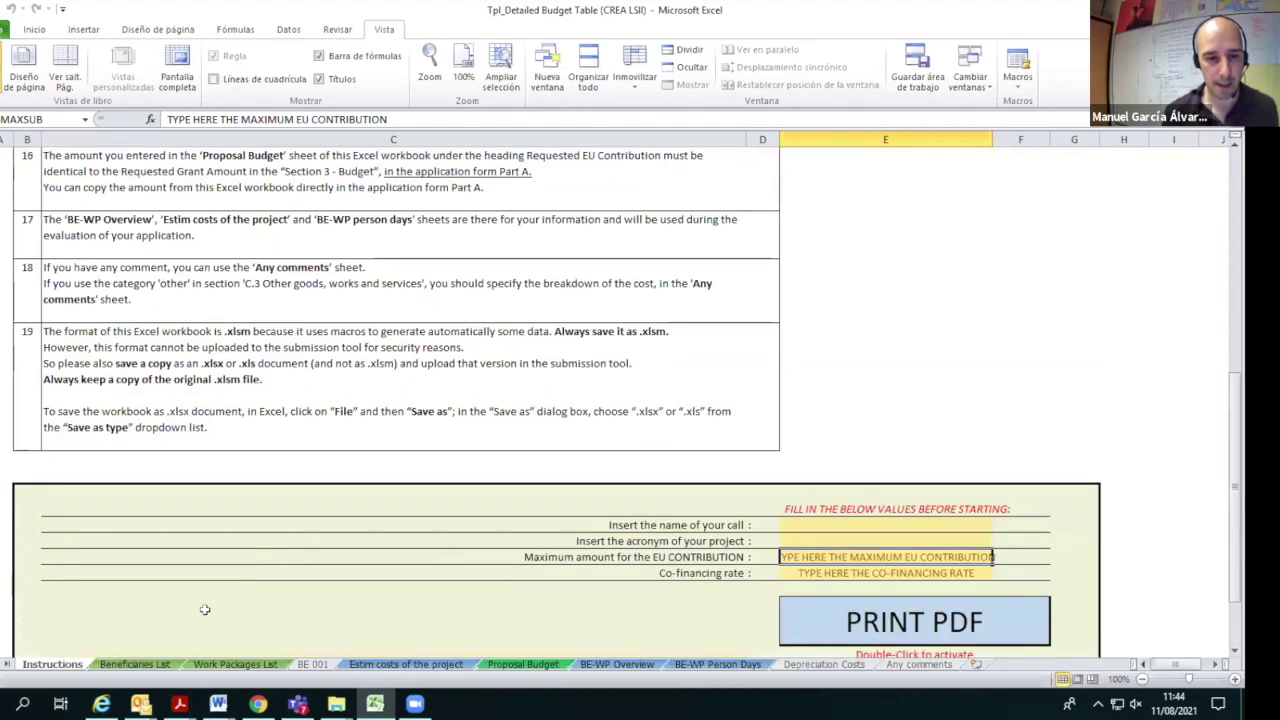
scroll(157, 596, "down", 5)
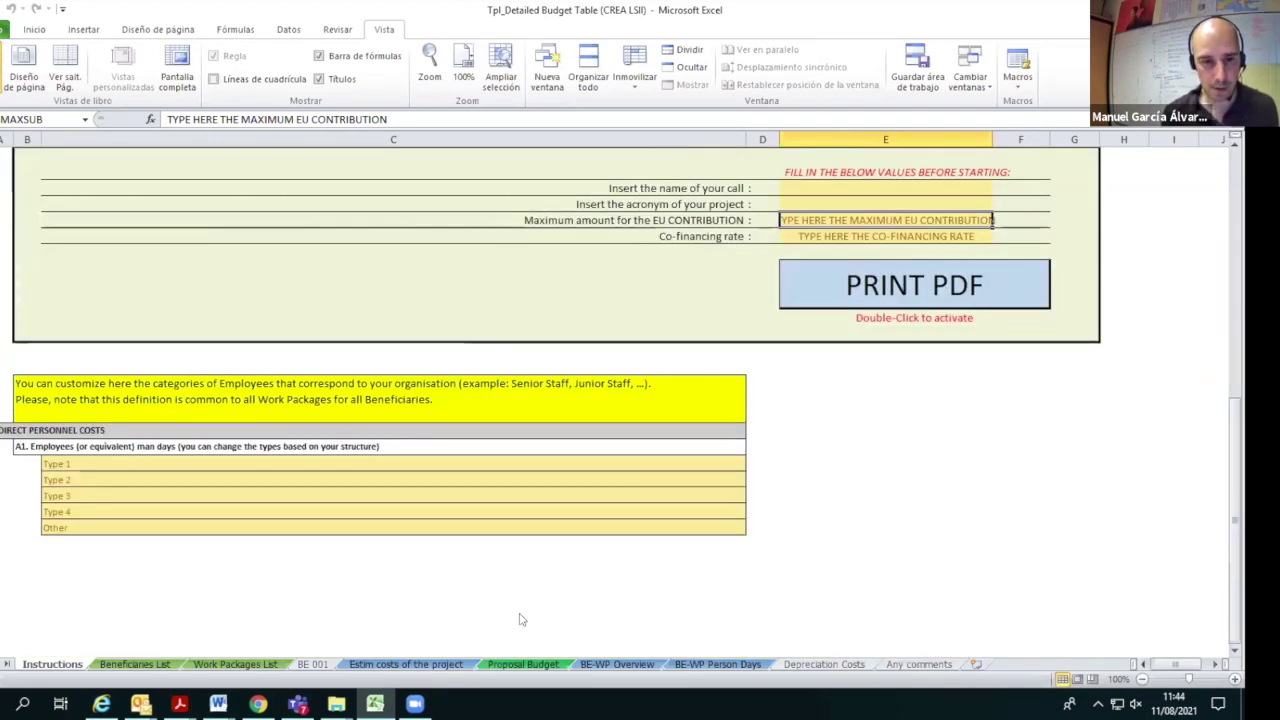
left_click(136, 665)
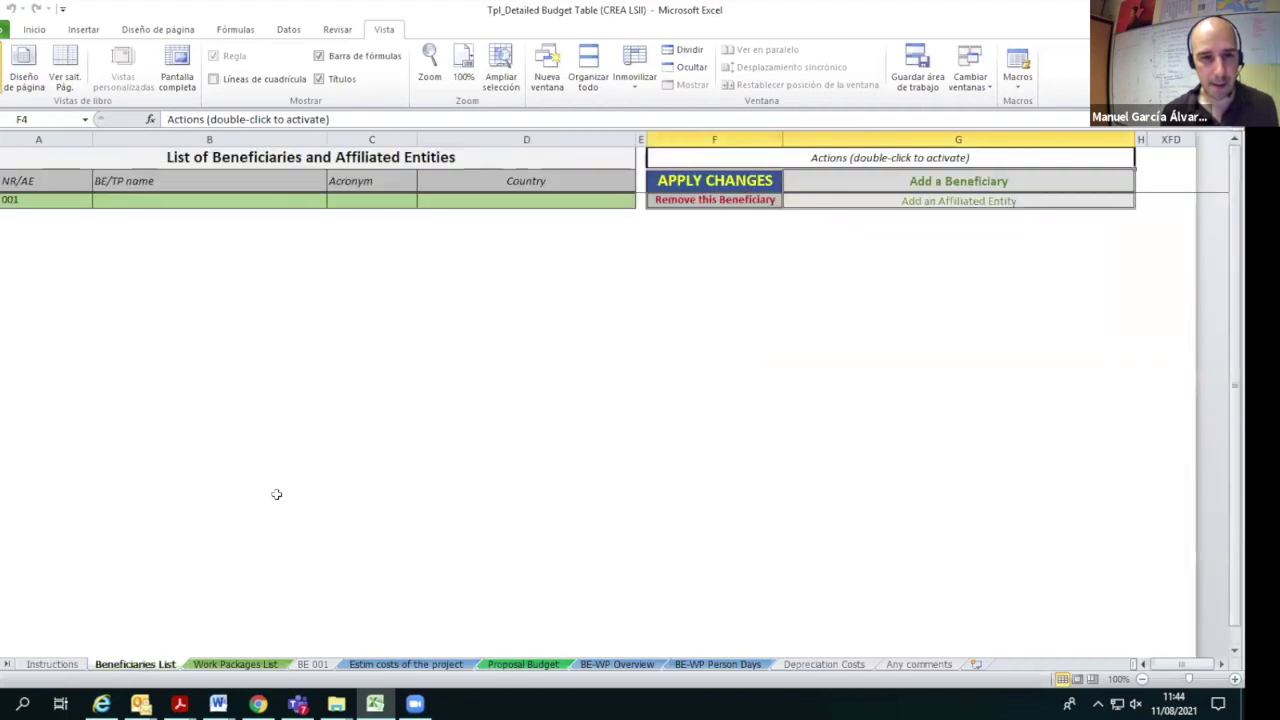
Enter "Ministerio de Cultura y Deporte" as the name of beneficiary 001.
left_click(160, 205)
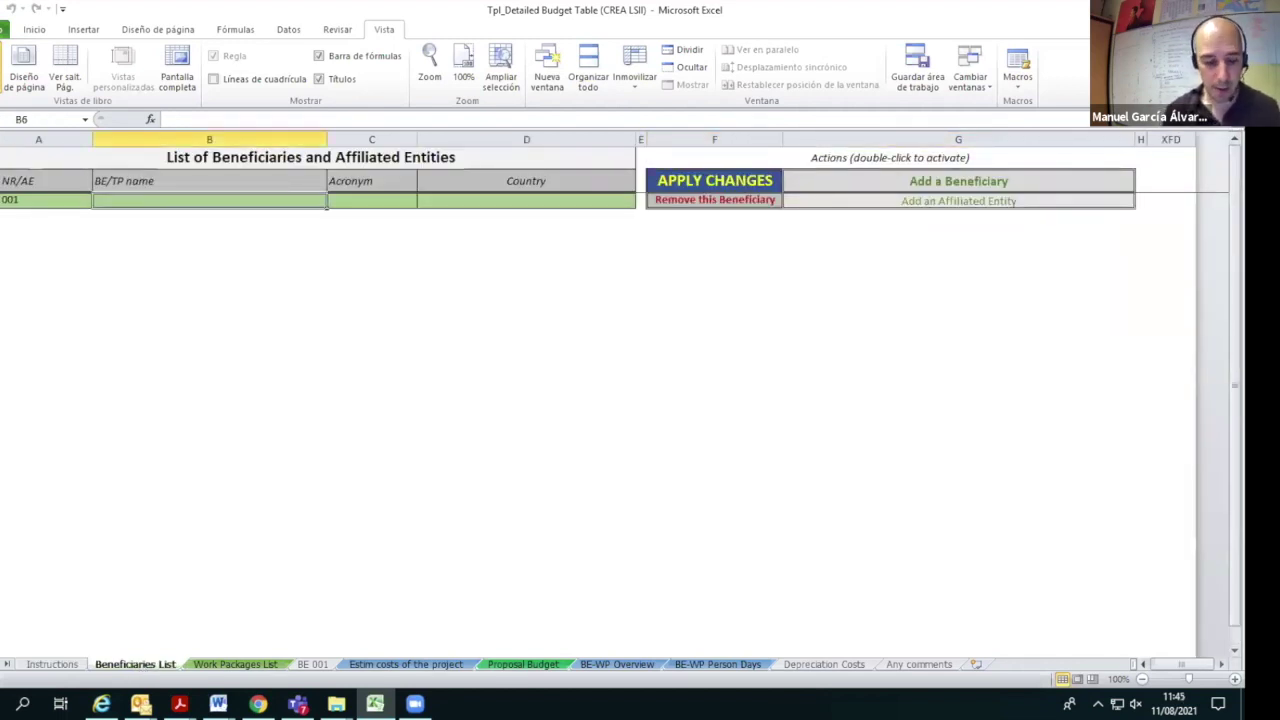
type("Minisyte")
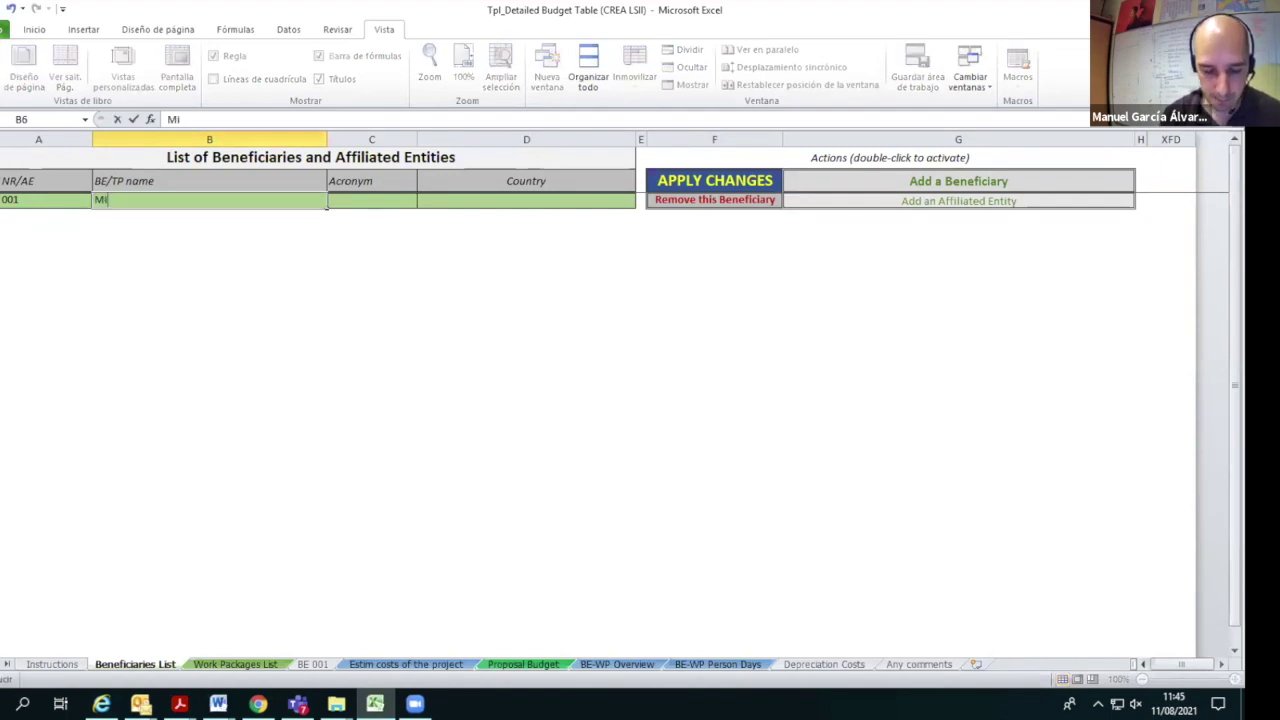
key("BackSpace")
key("BackSpace")
key("BackSpace")
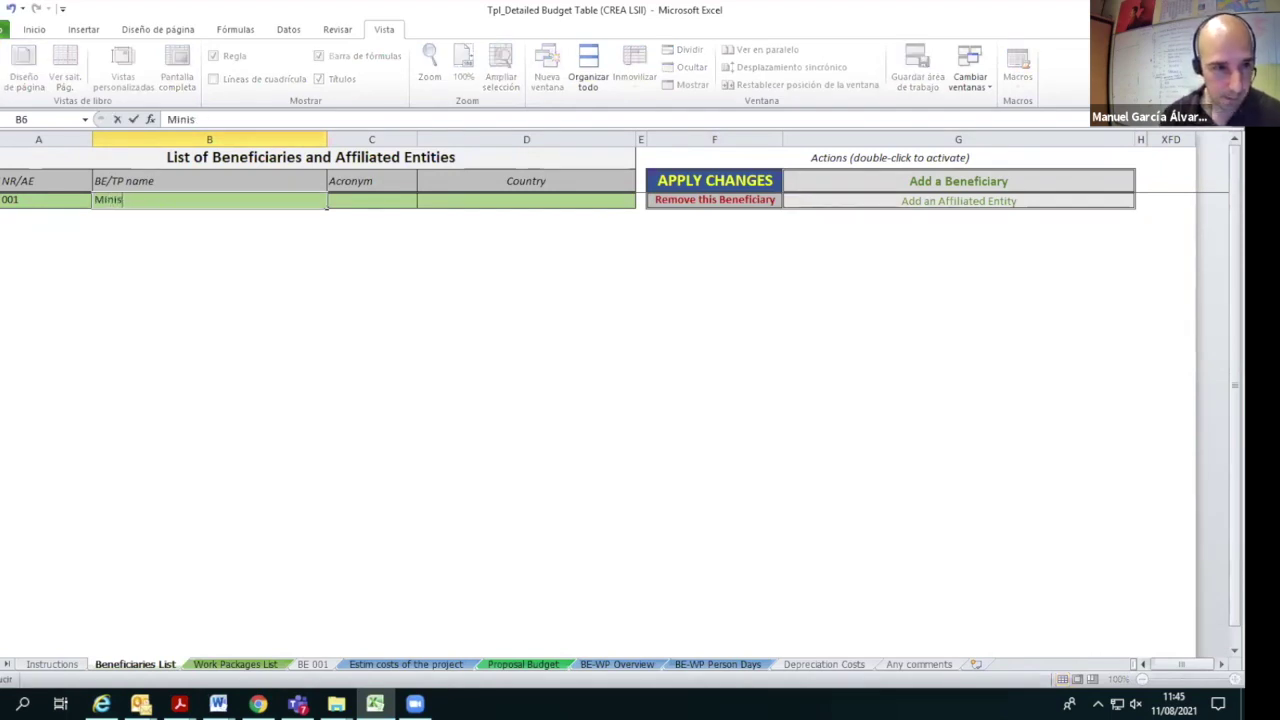
type("terio de Cultura y Deporte")
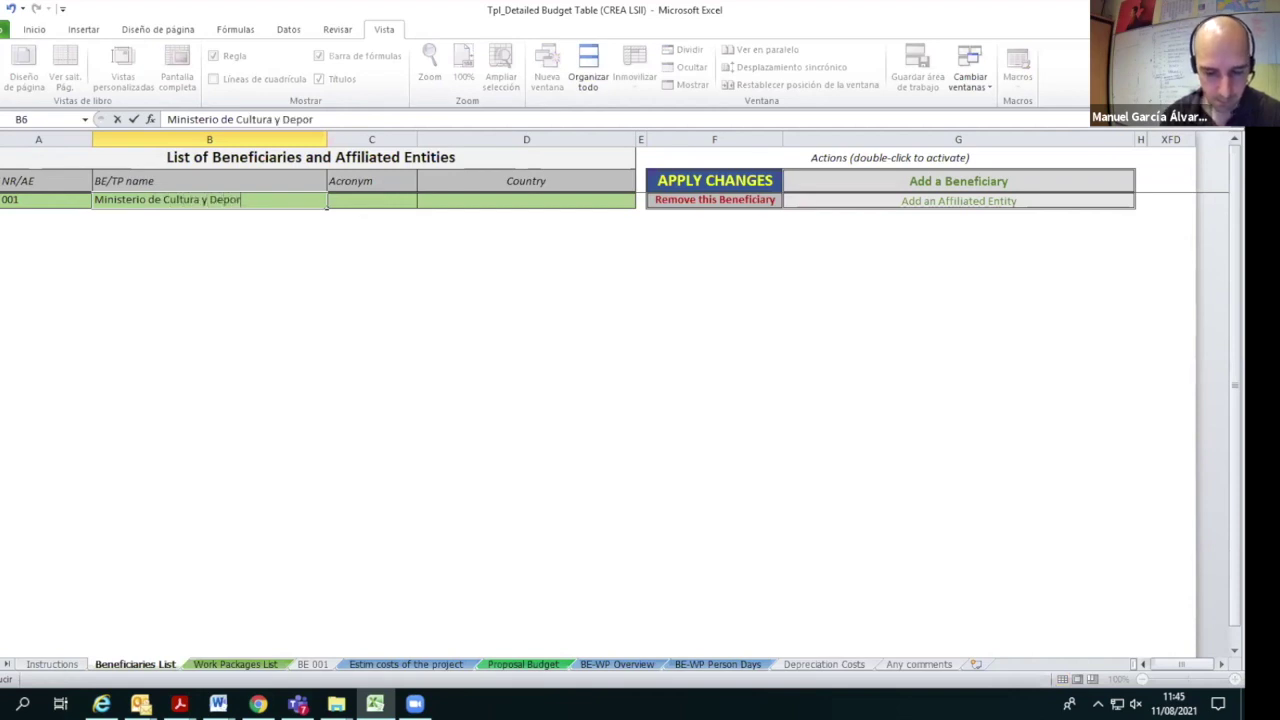
Set beneficiary 001's acronym to MCD and country to Spain, and apply the changes to the workbook.
left_click(400, 200)
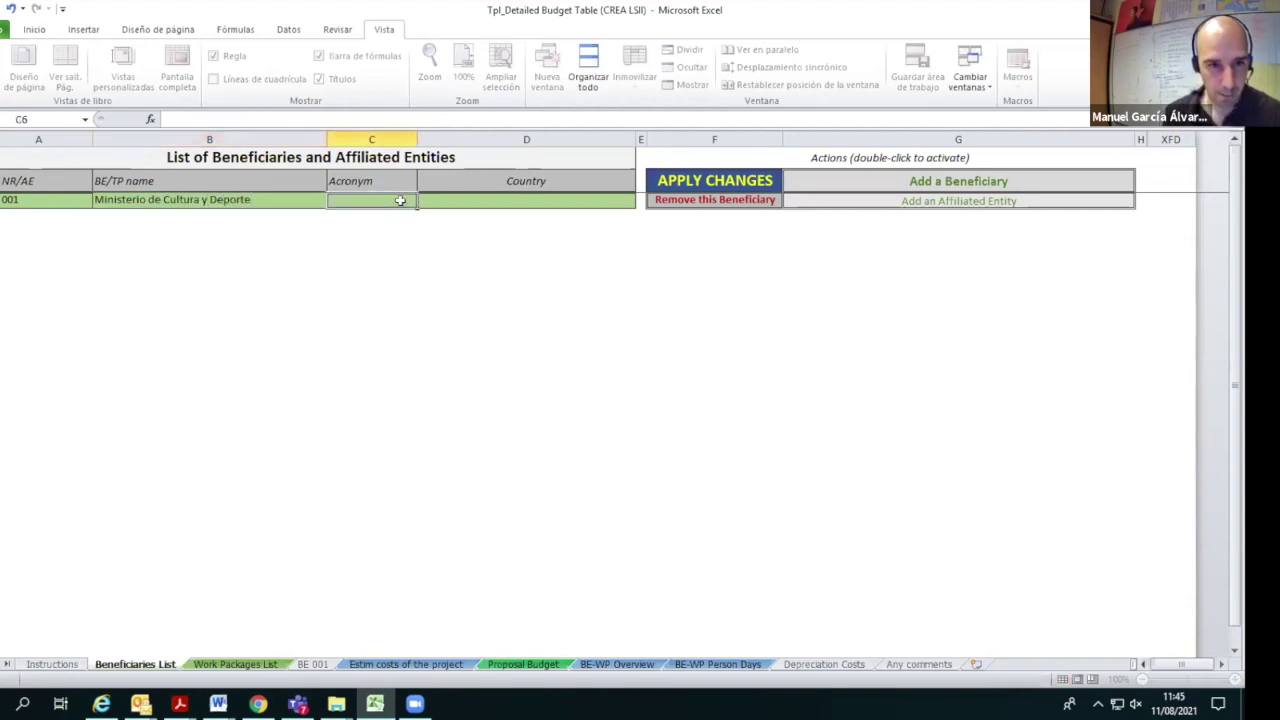
type("MCD")
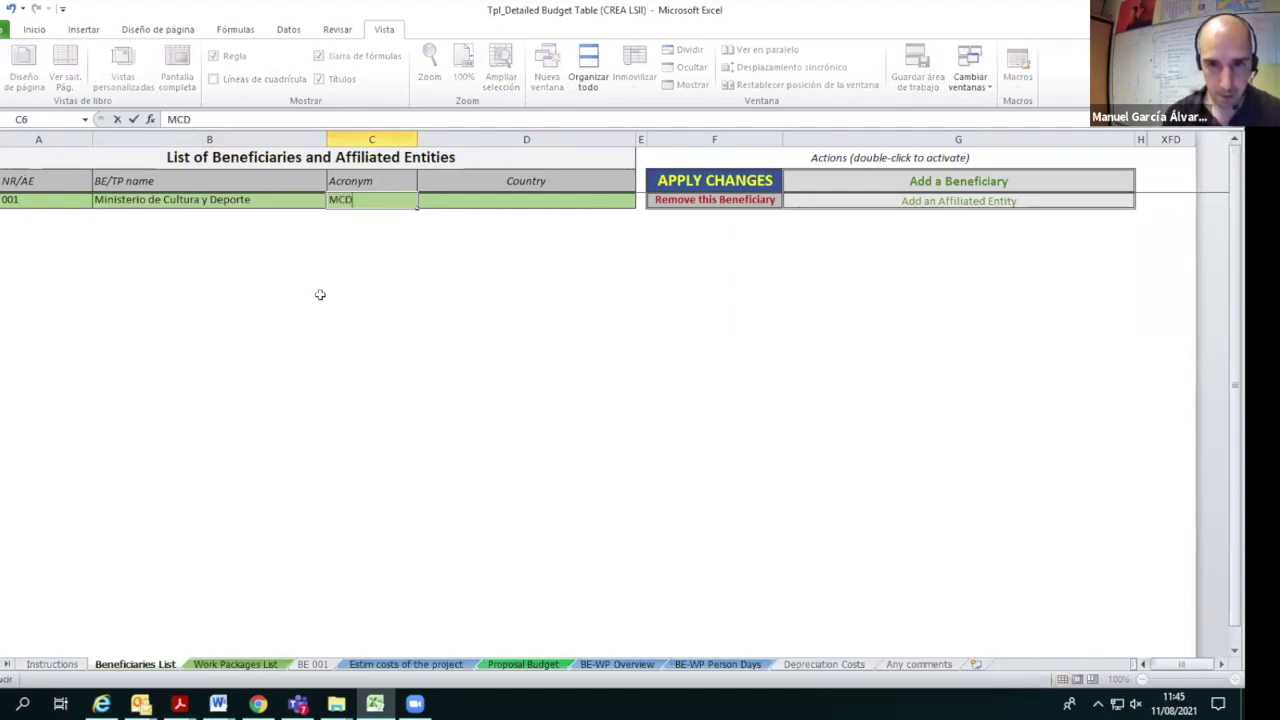
left_click(551, 200)
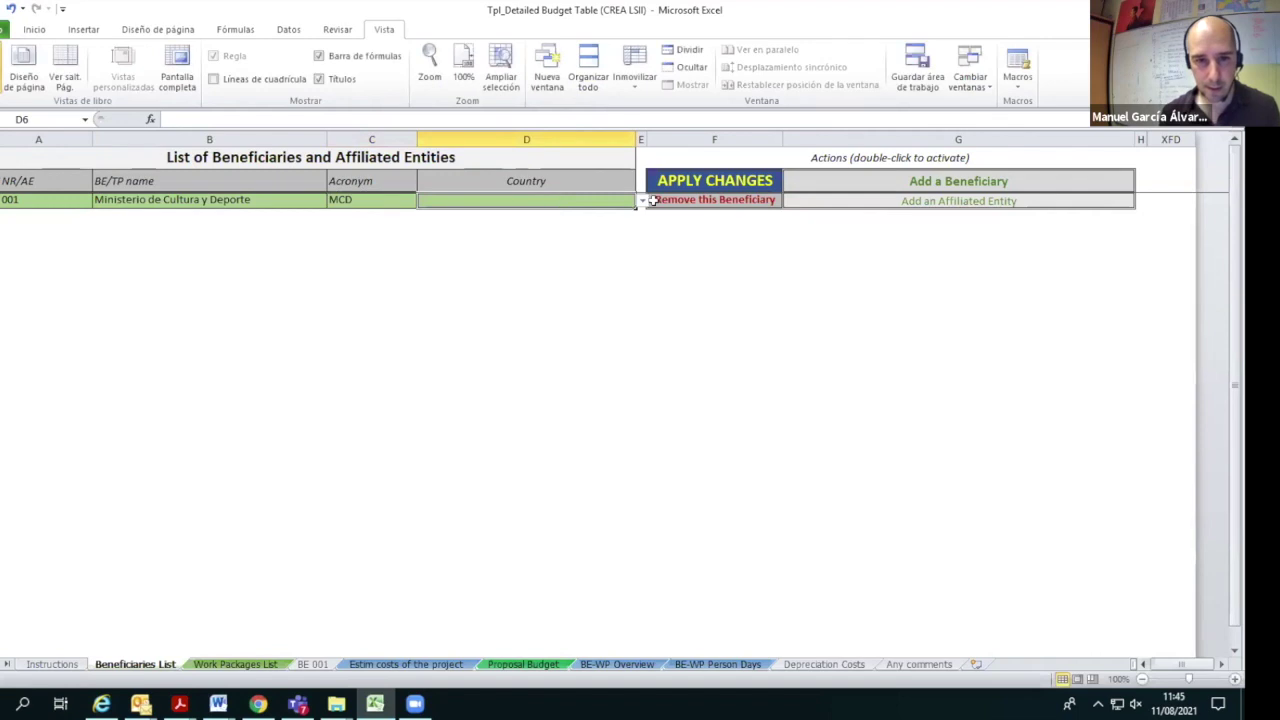
type("Spain")
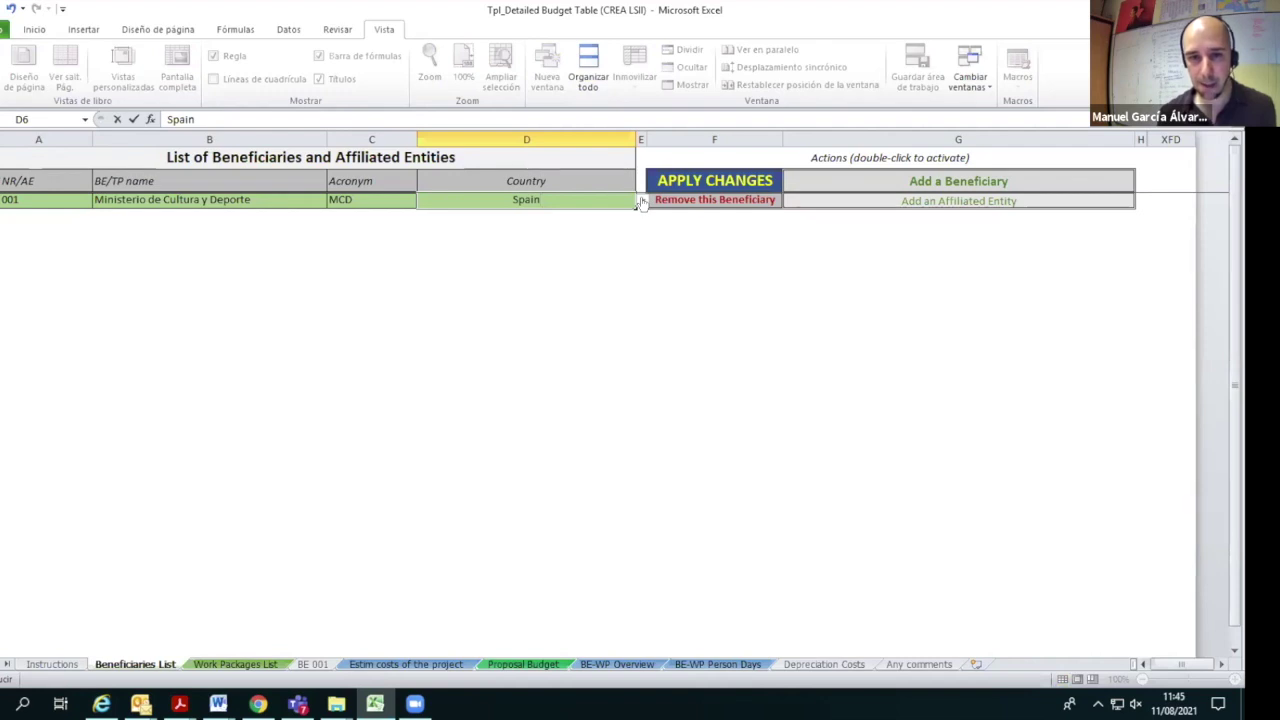
left_click(794, 326)
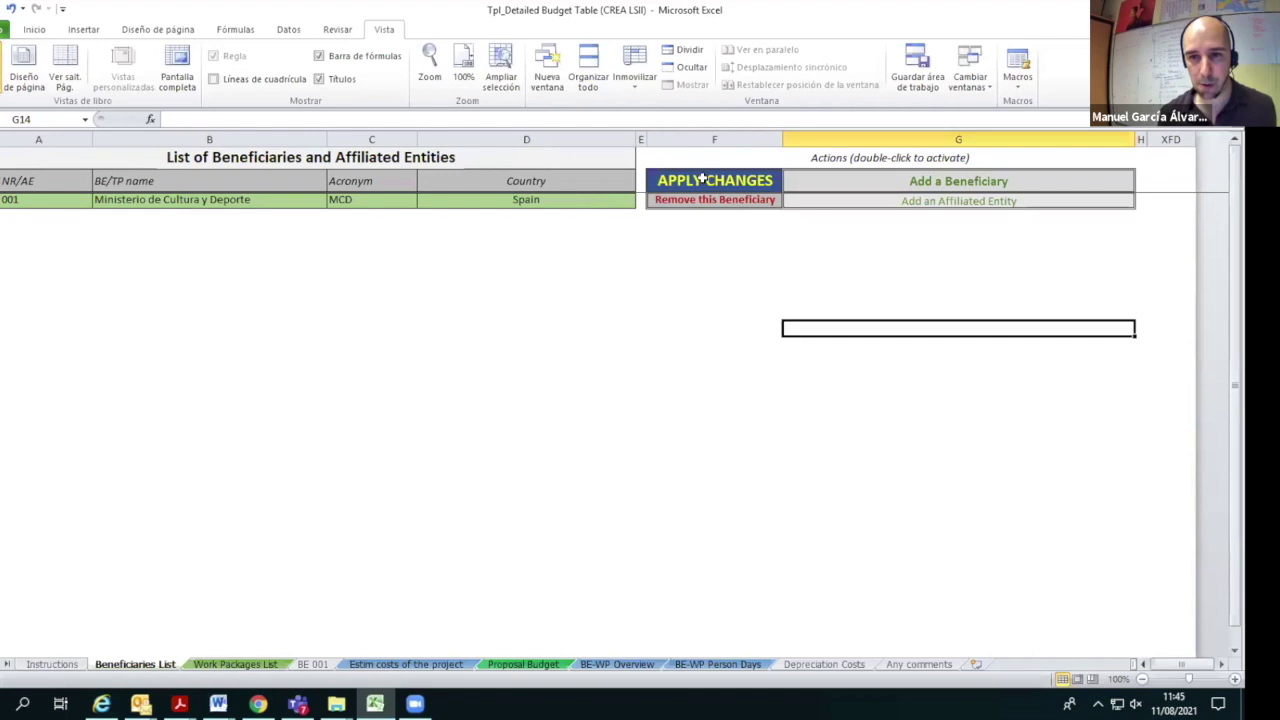
double_click(705, 180)
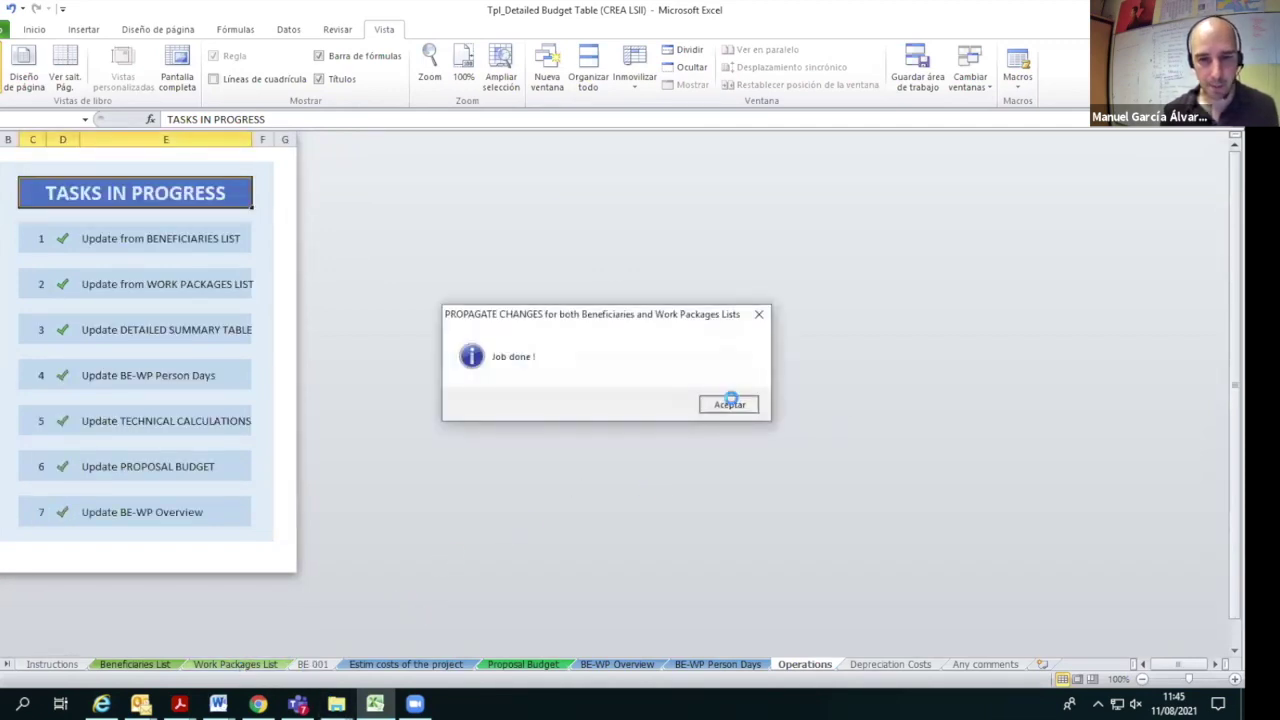
left_click(729, 403)
Check the cost categories on the BE 001 sheet, and return to the Work Packages List sheet.
left_click(235, 664)
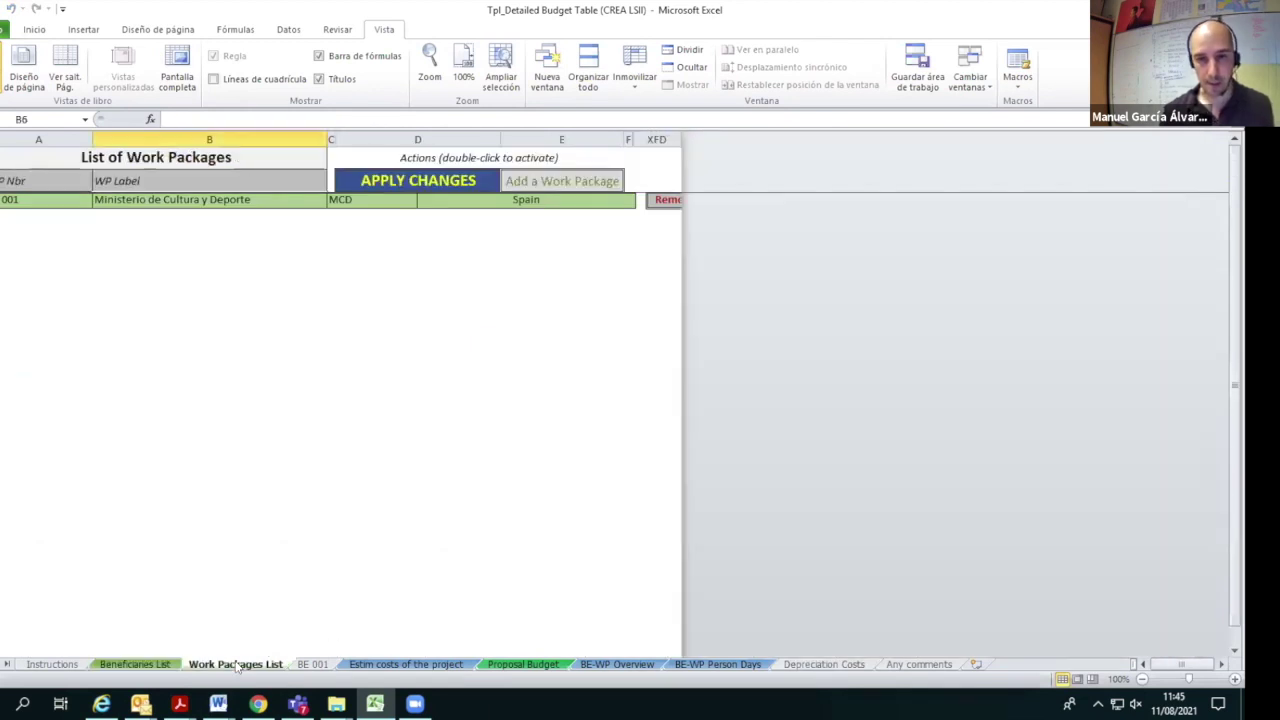
left_click(130, 666)
left_click(210, 662)
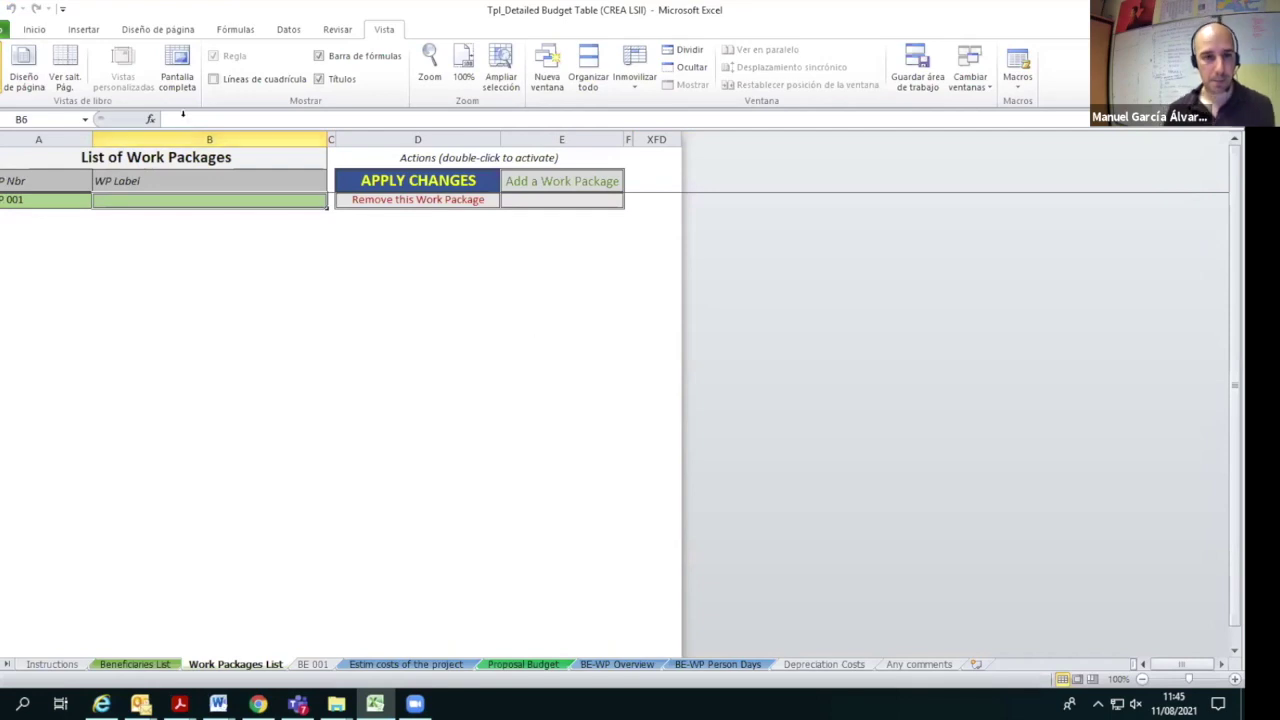
left_click(312, 664)
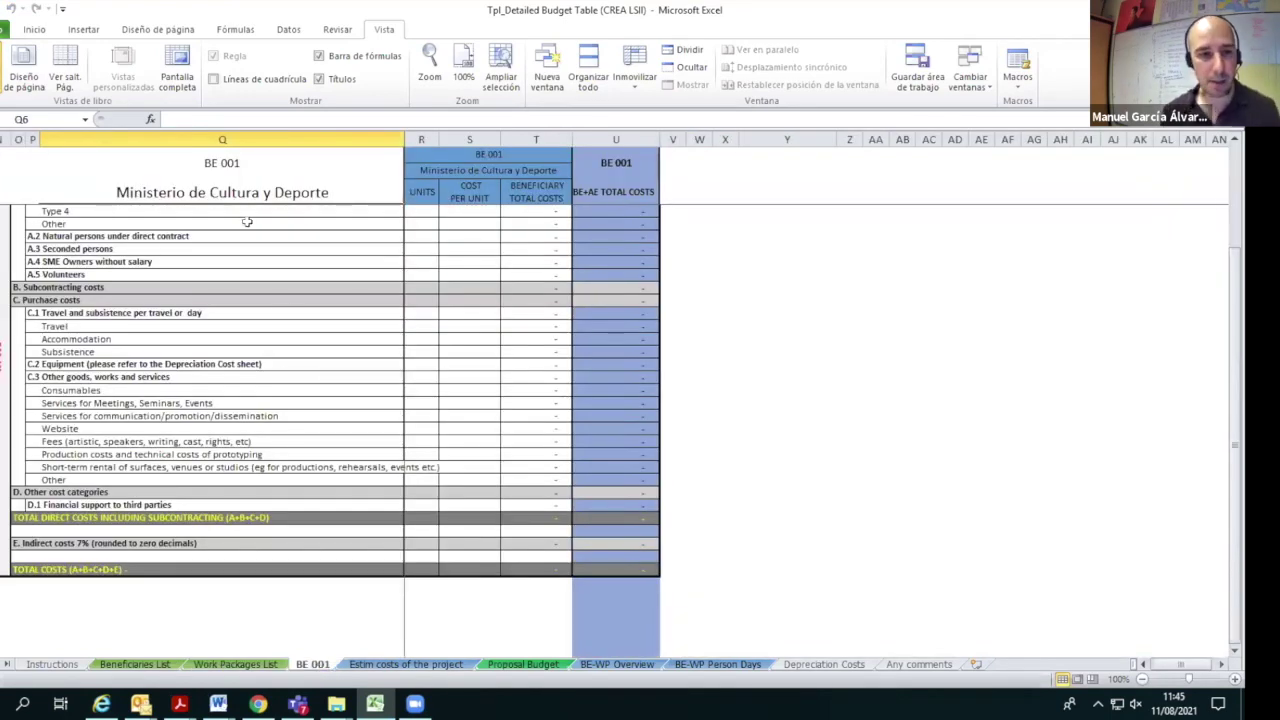
scroll(248, 222, "up", 3)
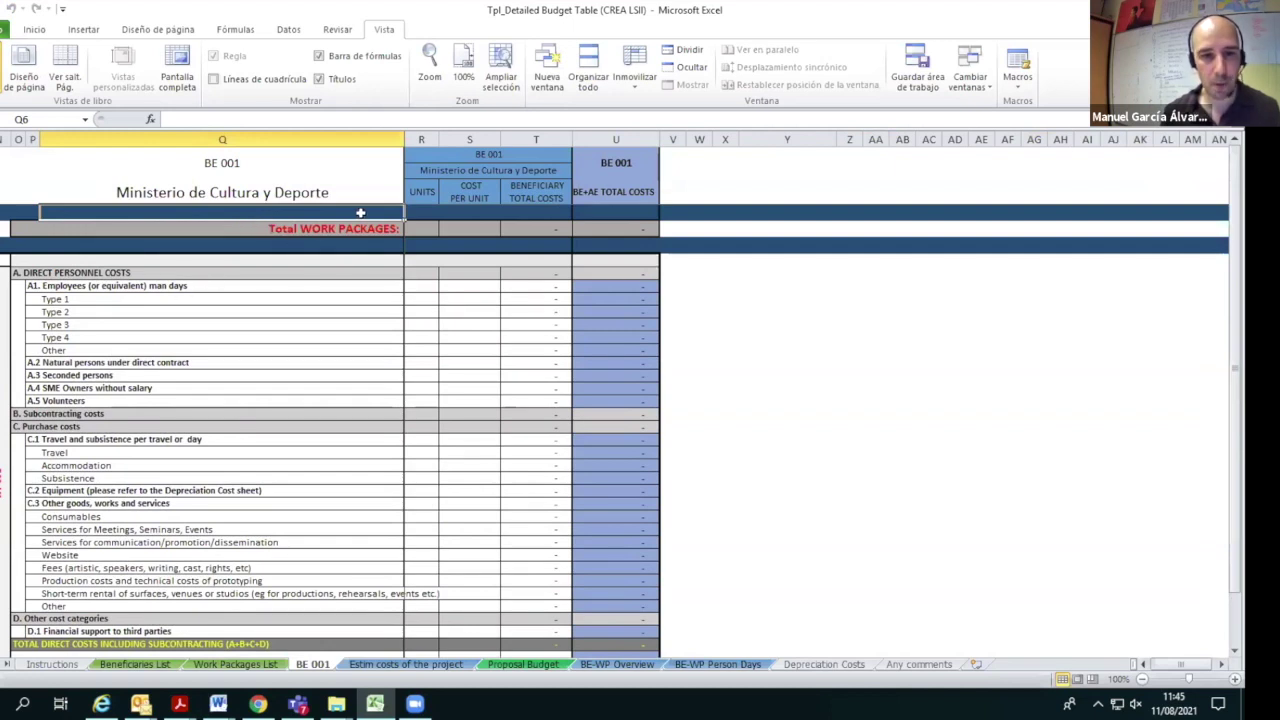
scroll(278, 254, "down", 1)
left_click(236, 664)
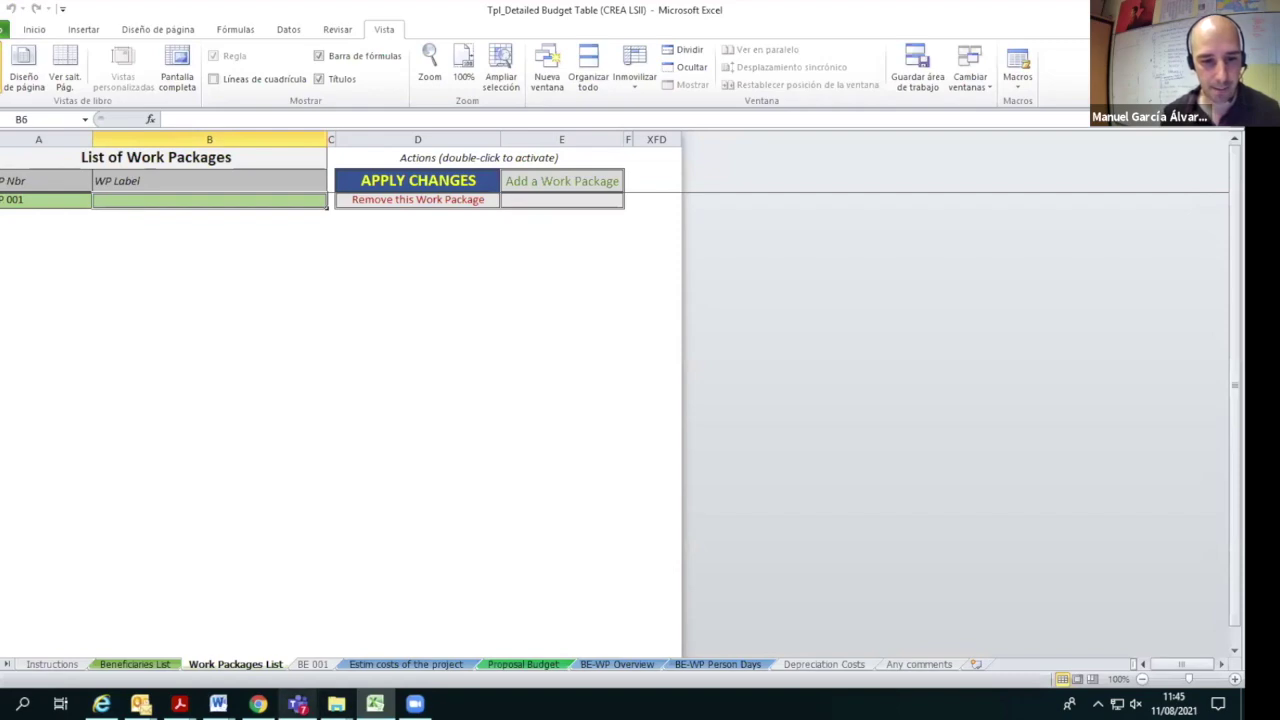
Switch to the call document in Chrome and select the WP 1 title "Project management and coordination" on page 21.
left_click(258, 704)
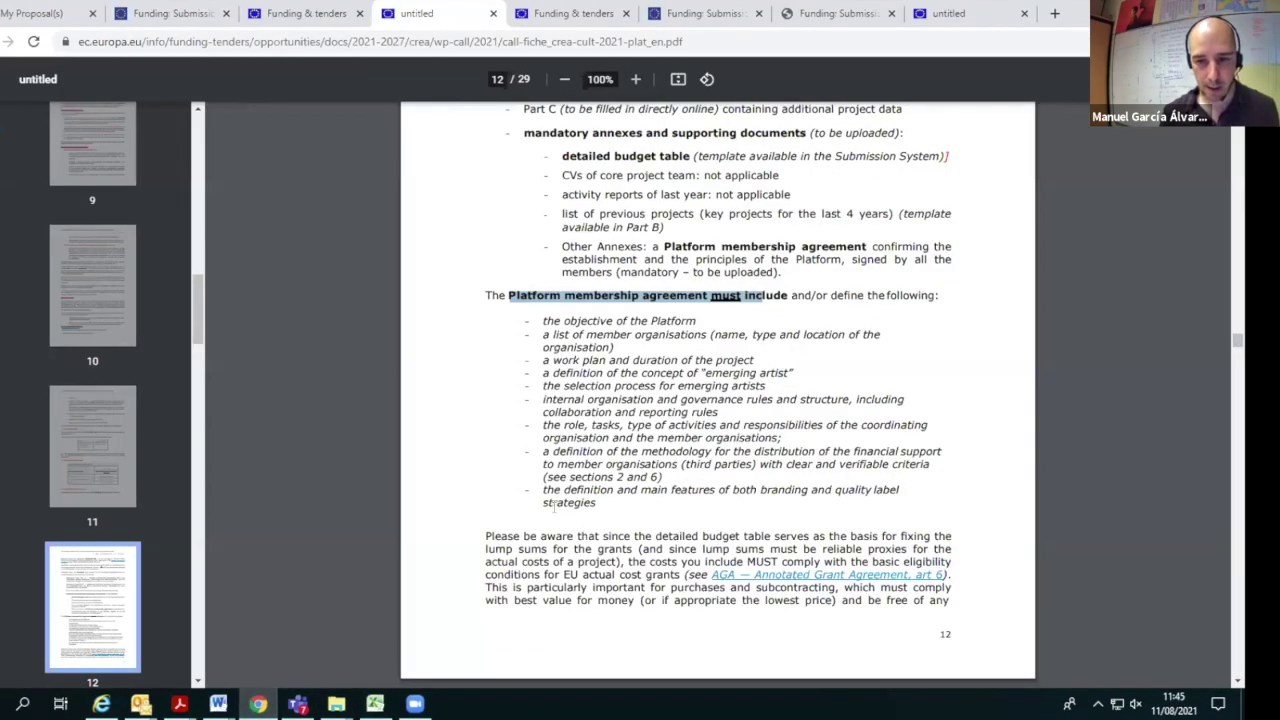
scroll(585, 472, "down", 10)
scroll(585, 472, "down", 20)
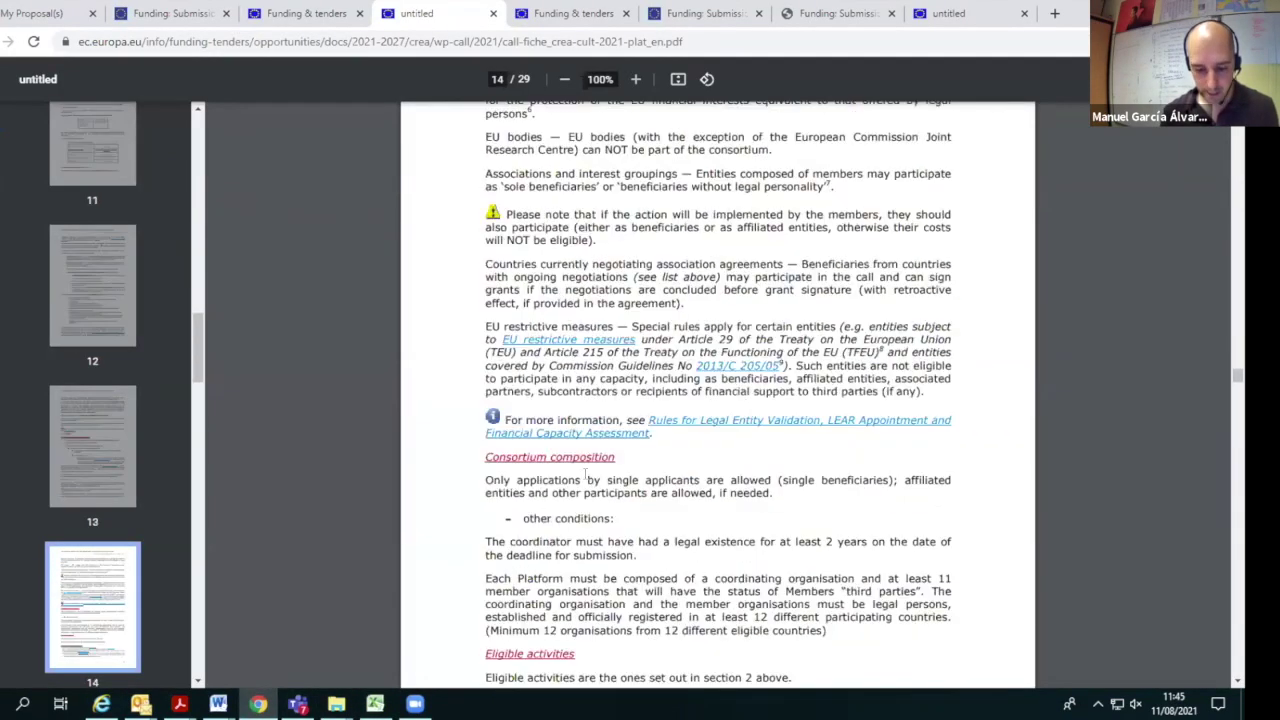
scroll(1243, 333, "down", 20)
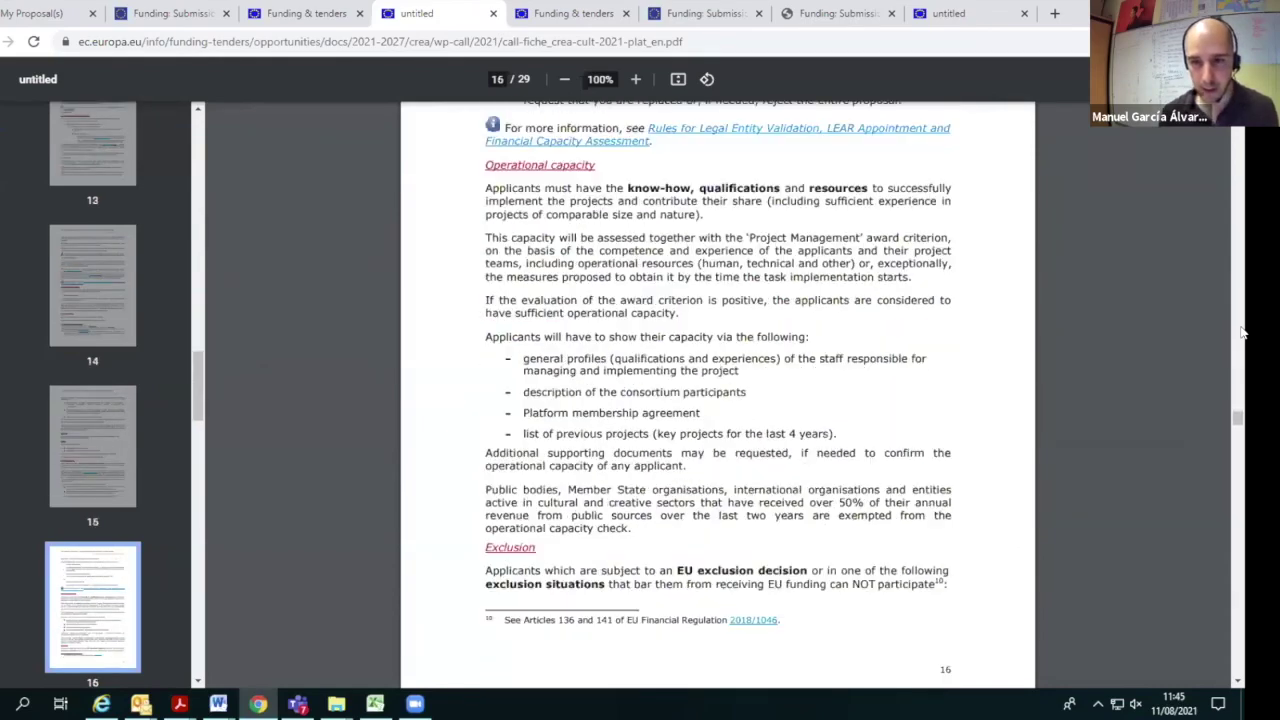
scroll(1243, 335, "down", 20)
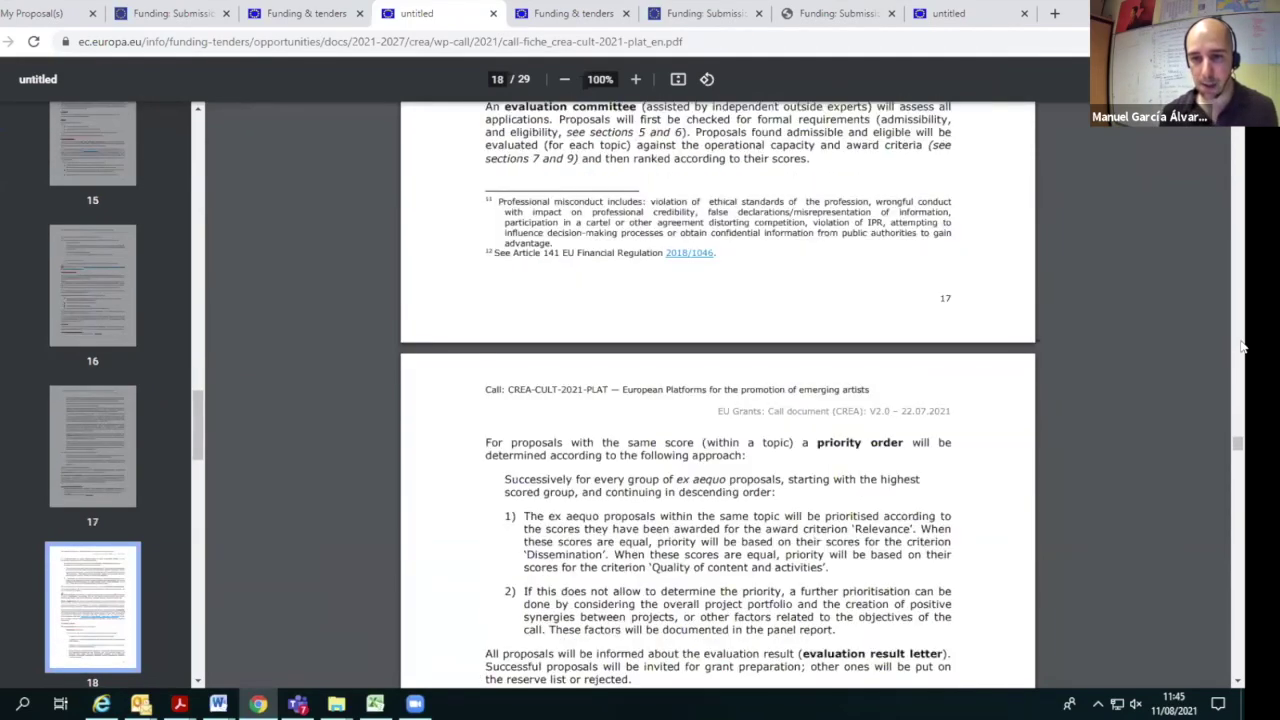
scroll(1243, 347, "down", 15)
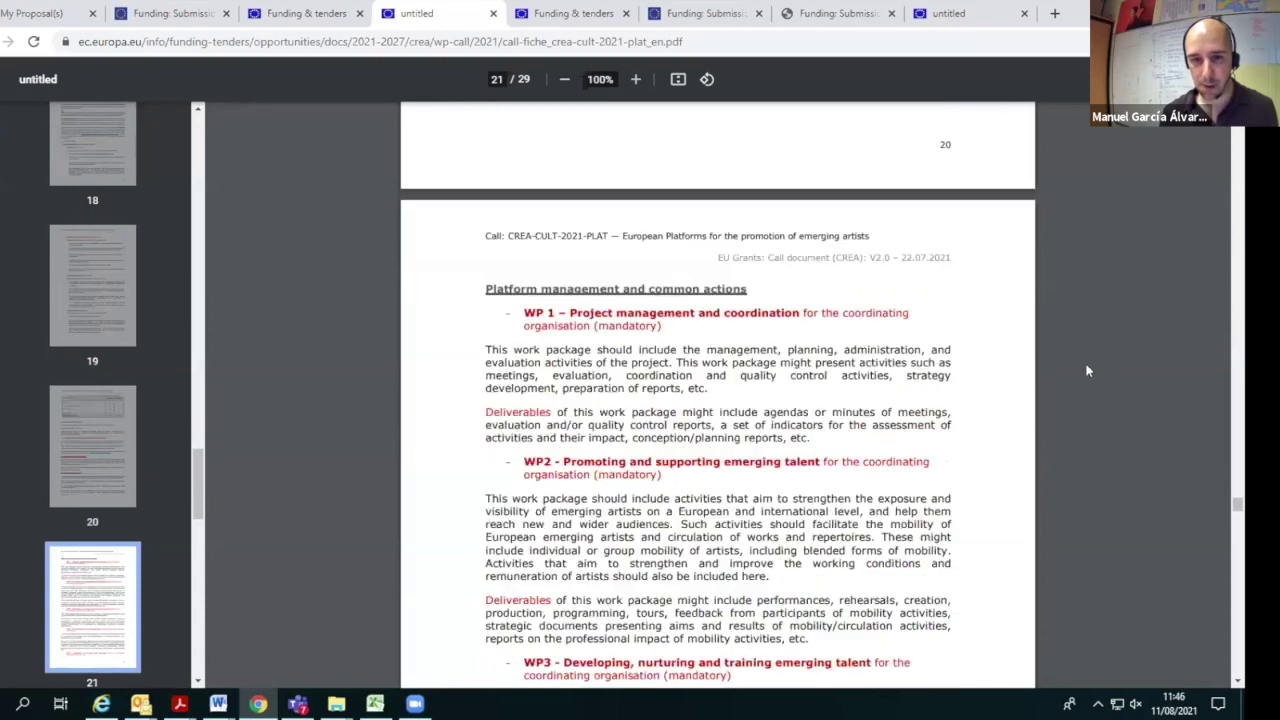
scroll(595, 260, "up", 3)
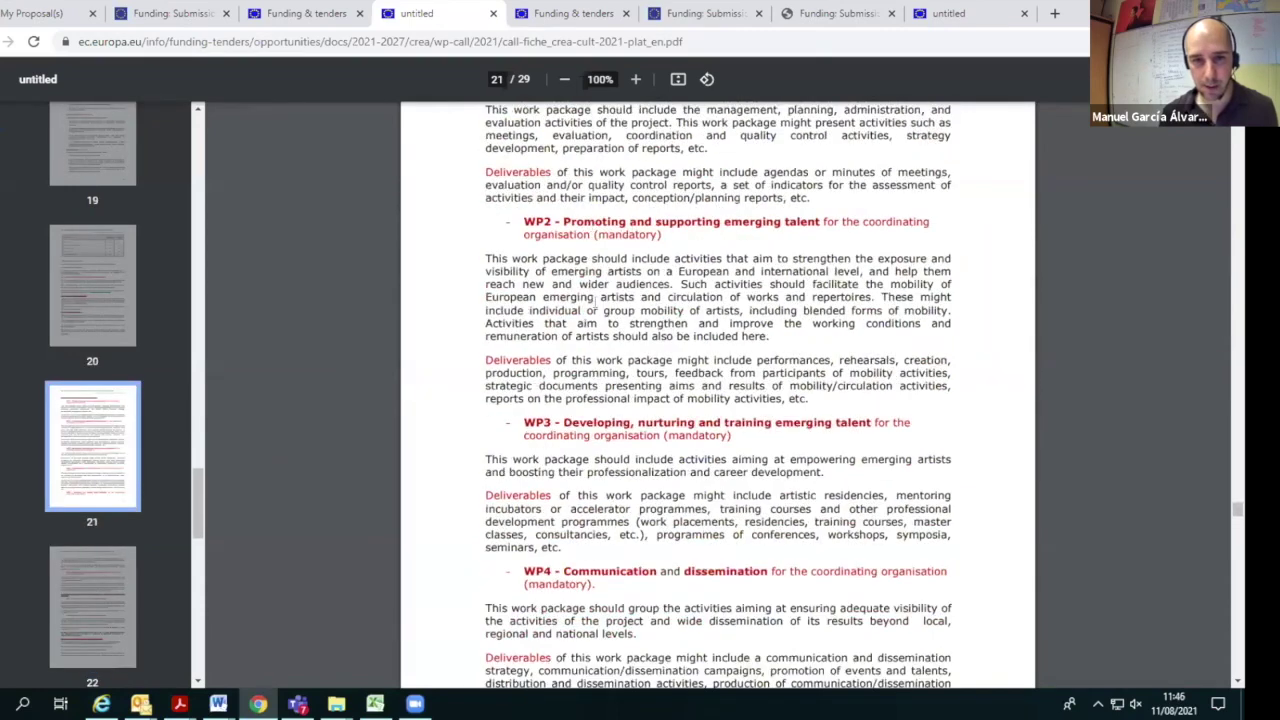
scroll(568, 313, "up", 3)
left_click_drag(570, 313, 784, 308)
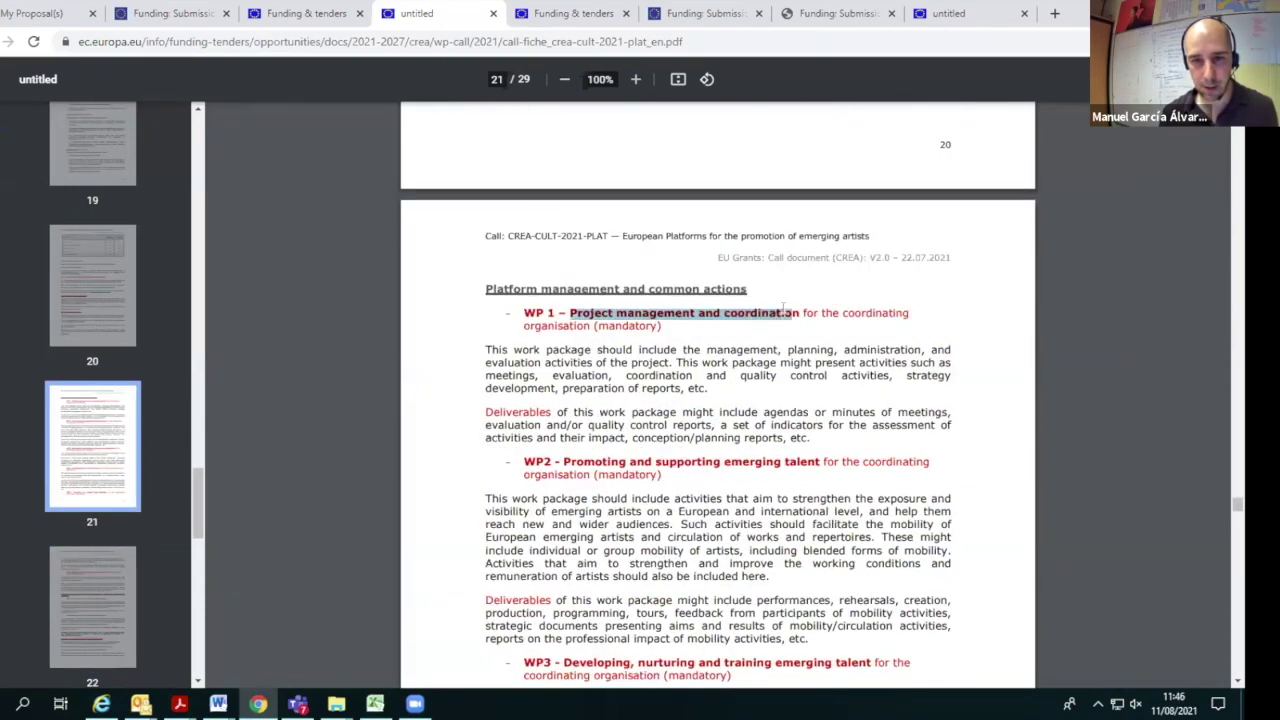
Try to copy the selected WP 1 title into the WP 001 label in the Excel Work Packages List.
right_click(786, 313)
left_click(835, 344)
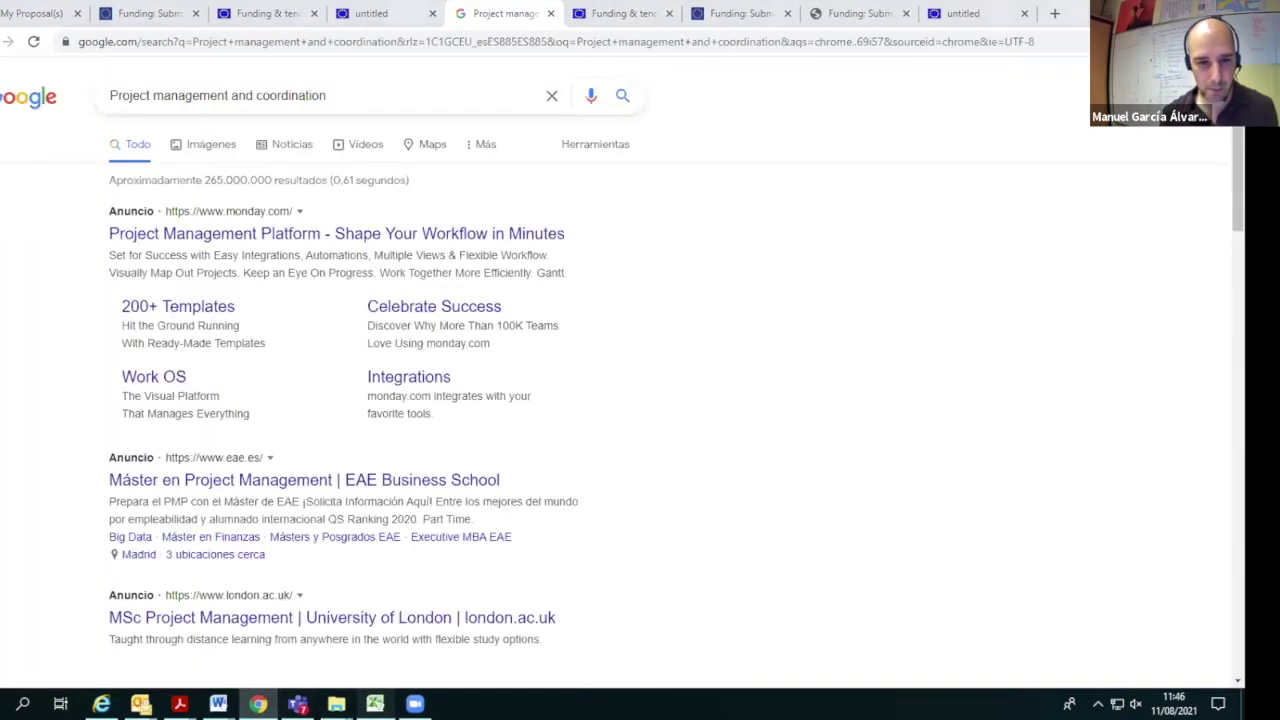
key("alt+Tab")
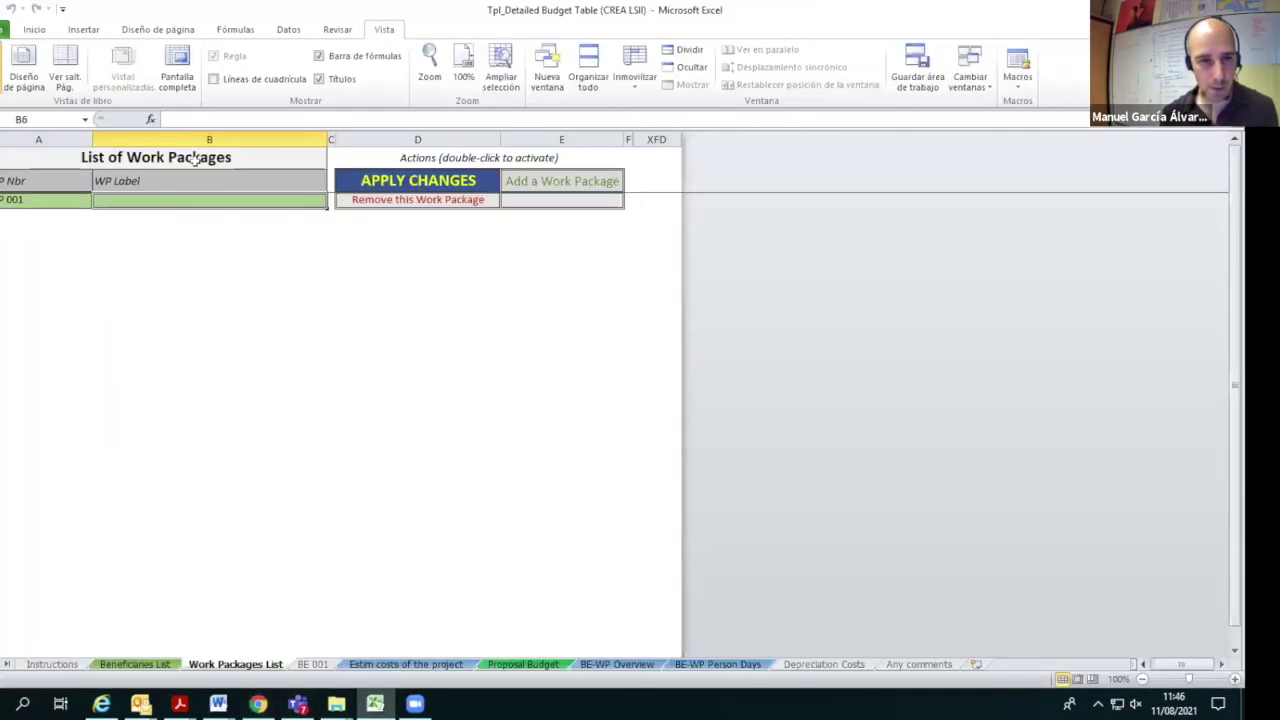
right_click(168, 206)
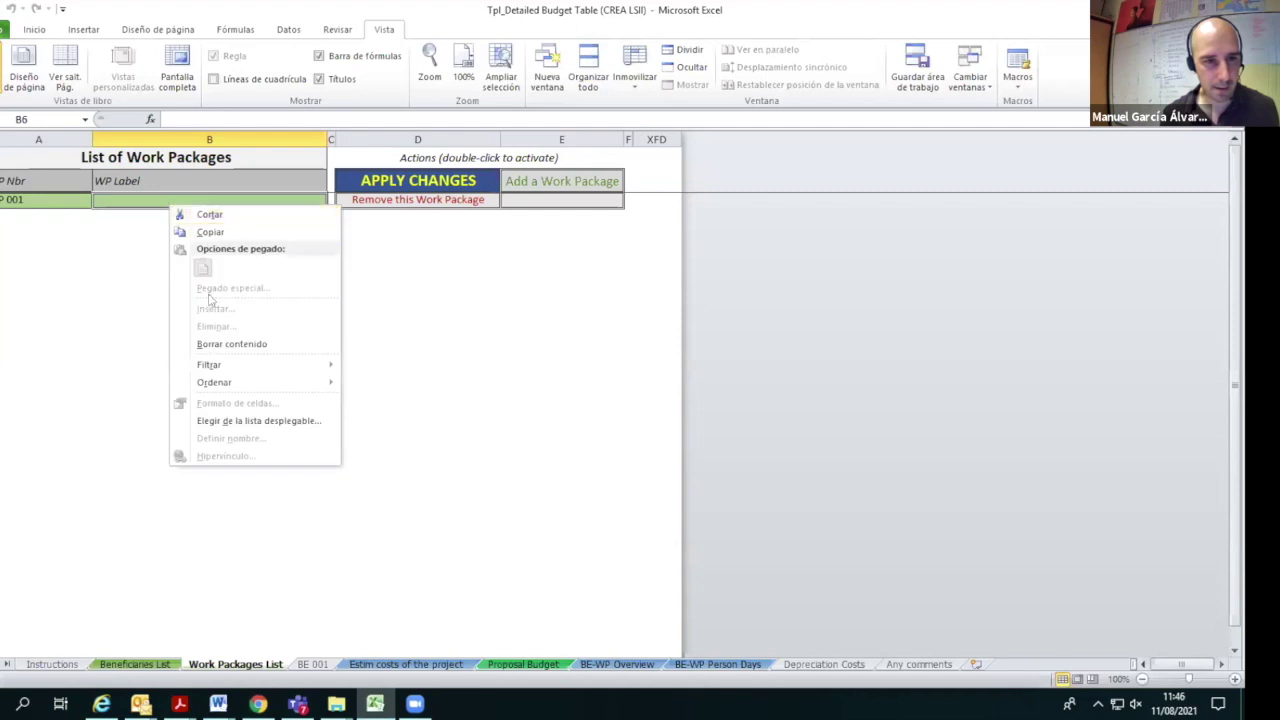
left_click(141, 200)
double_click(141, 200)
right_click(143, 204)
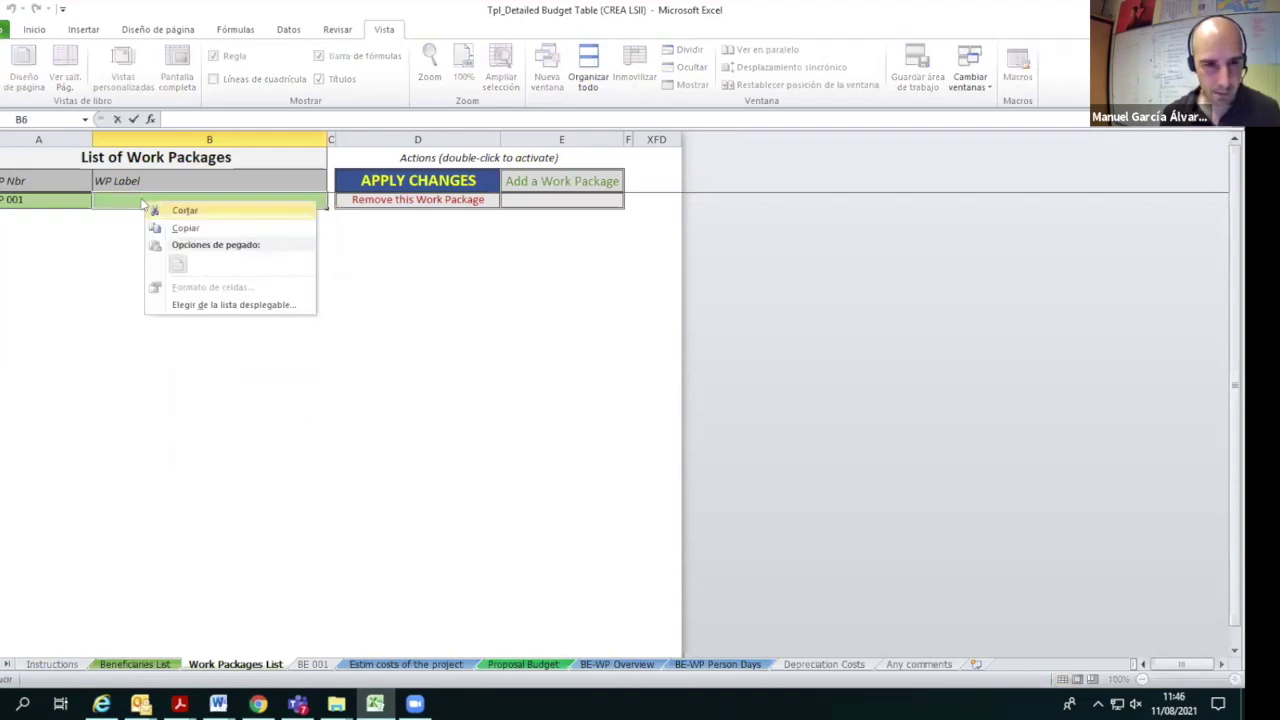
left_click(125, 205)
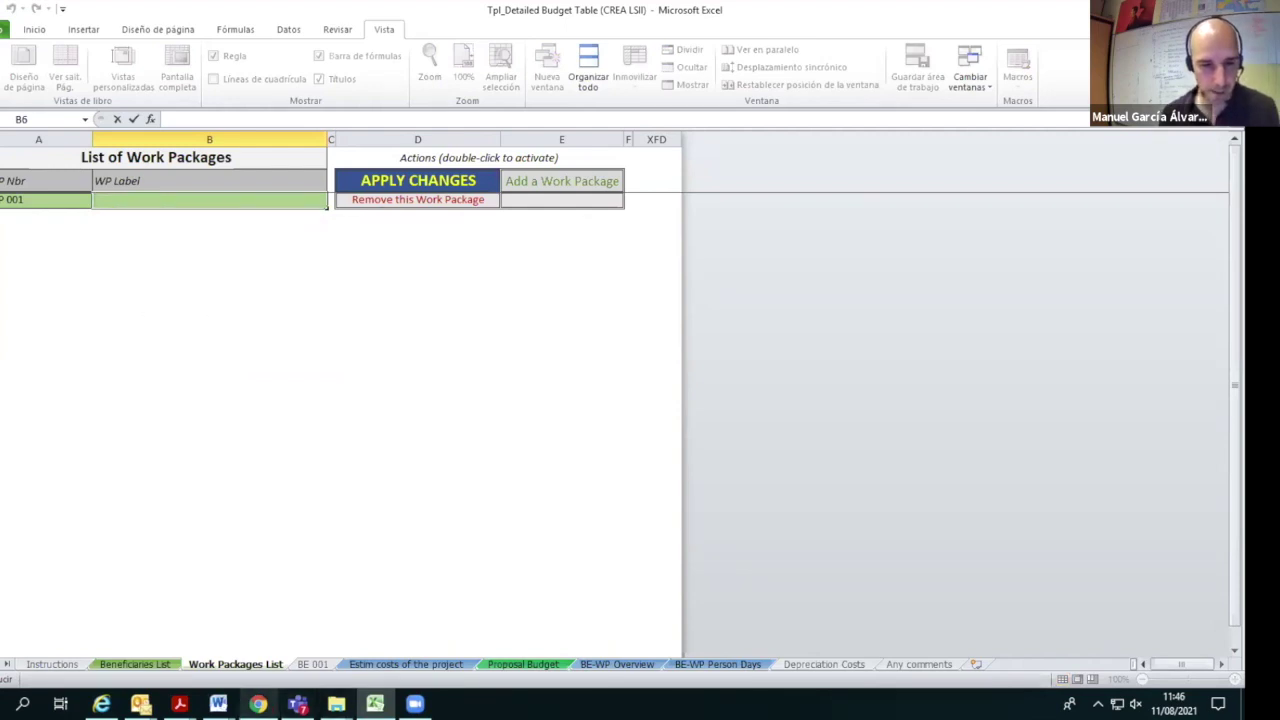
Return to the call document in Chrome and copy the selected title "Project management and coordination".
left_click(258, 704)
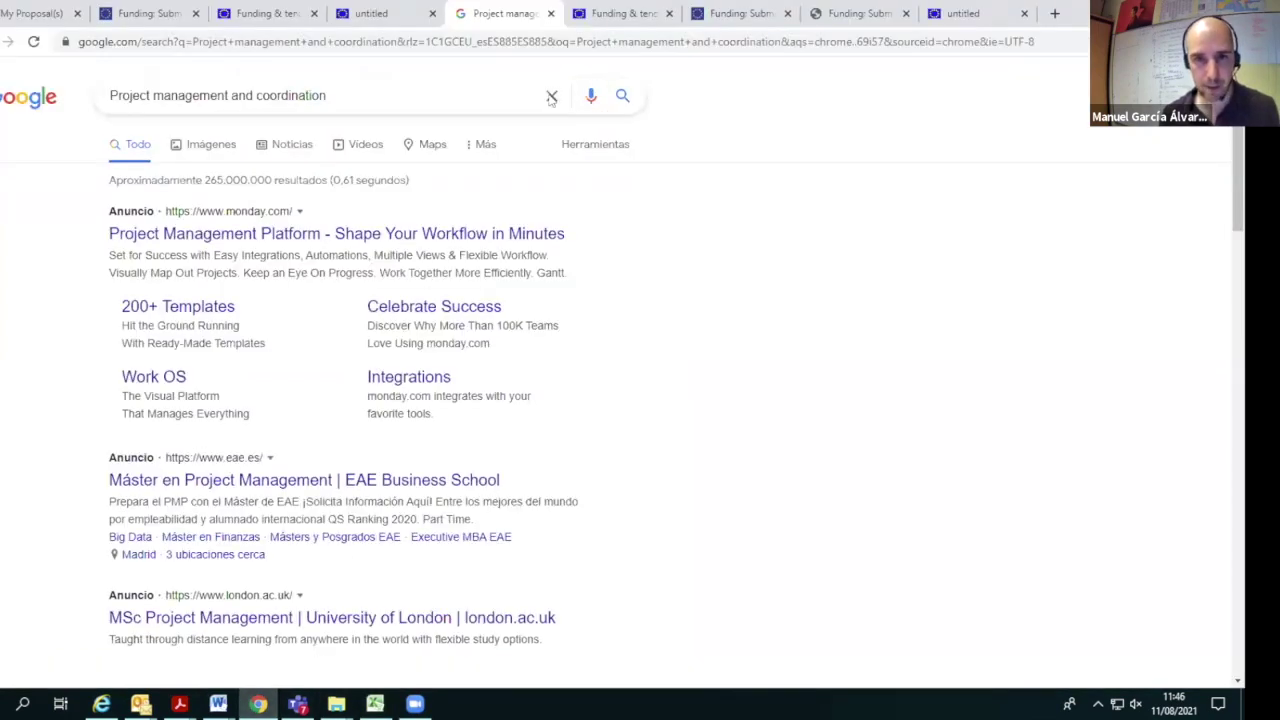
left_click(638, 22)
left_click(407, 12)
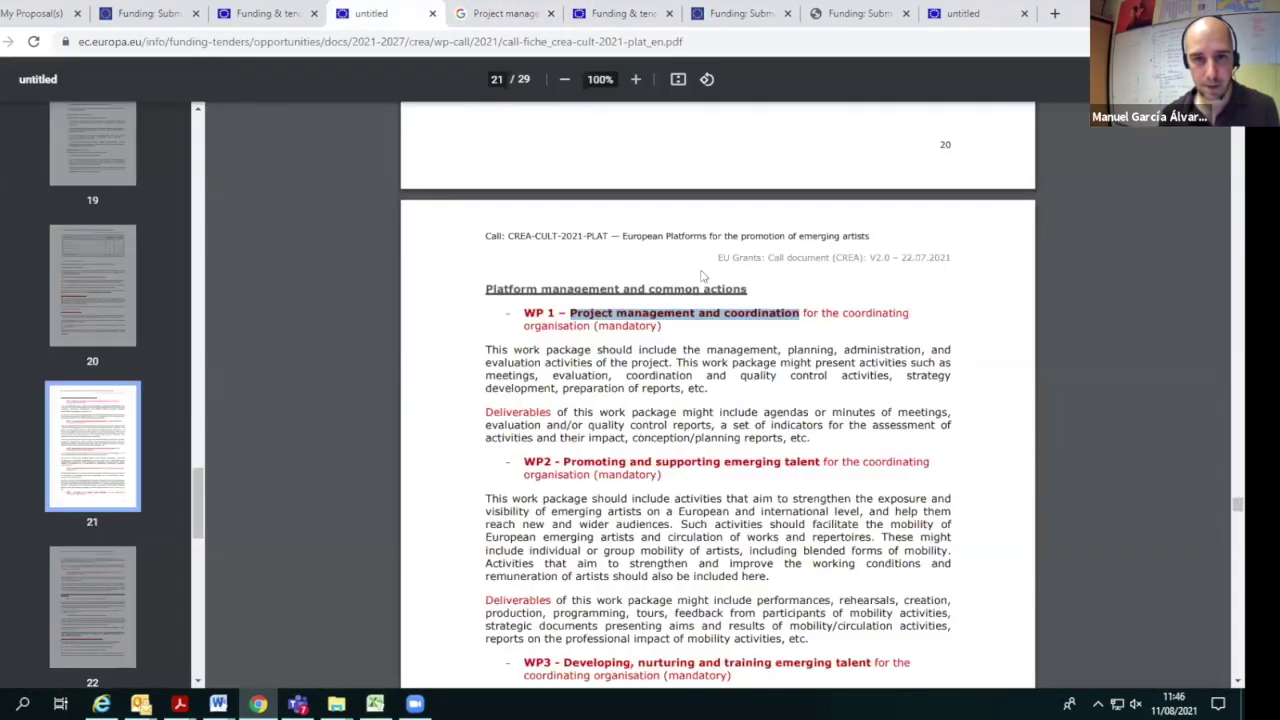
right_click(692, 312)
left_click(728, 325)
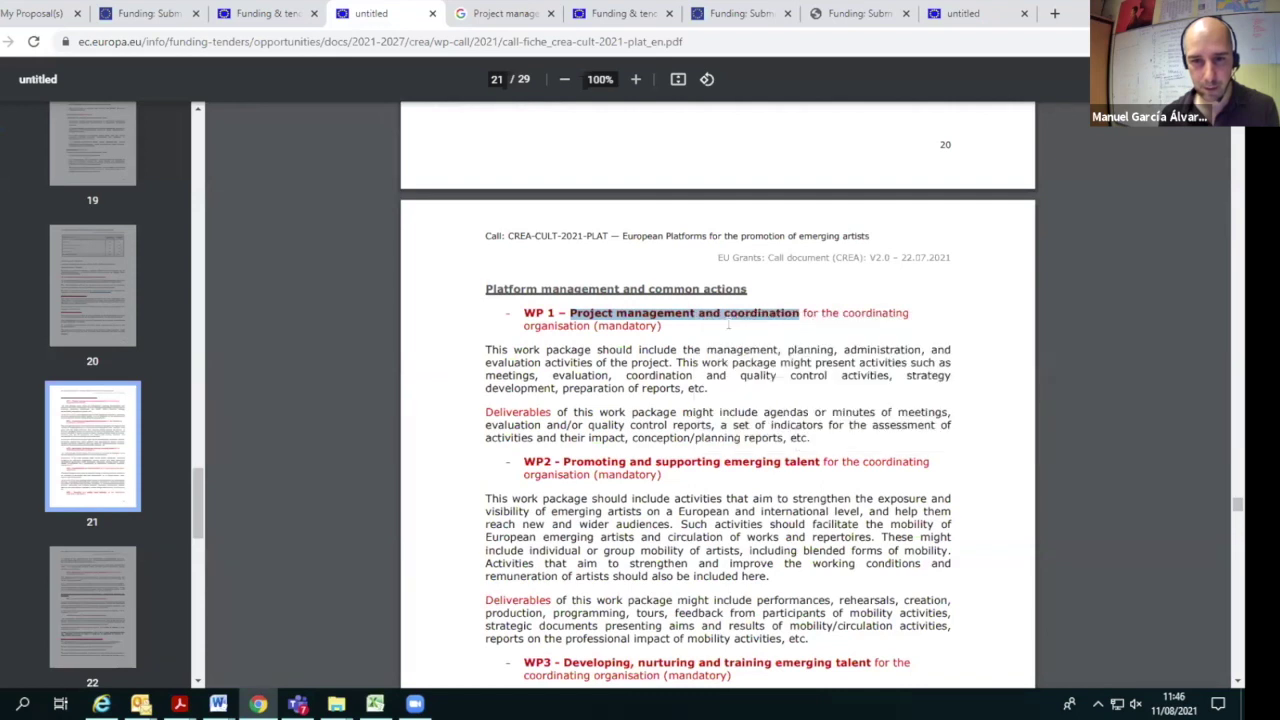
Paste "Project management and coordination" as the WP 001 label in the Excel workbook, and apply the changes.
left_click(375, 703)
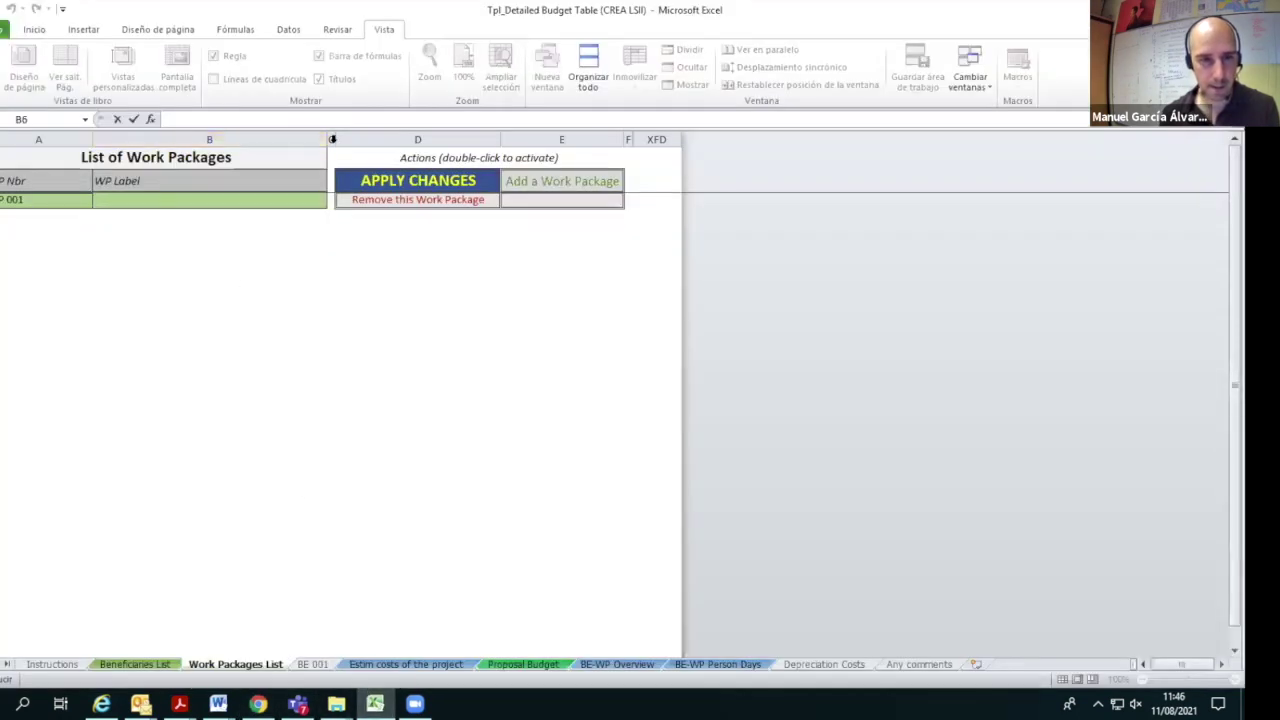
right_click(177, 199)
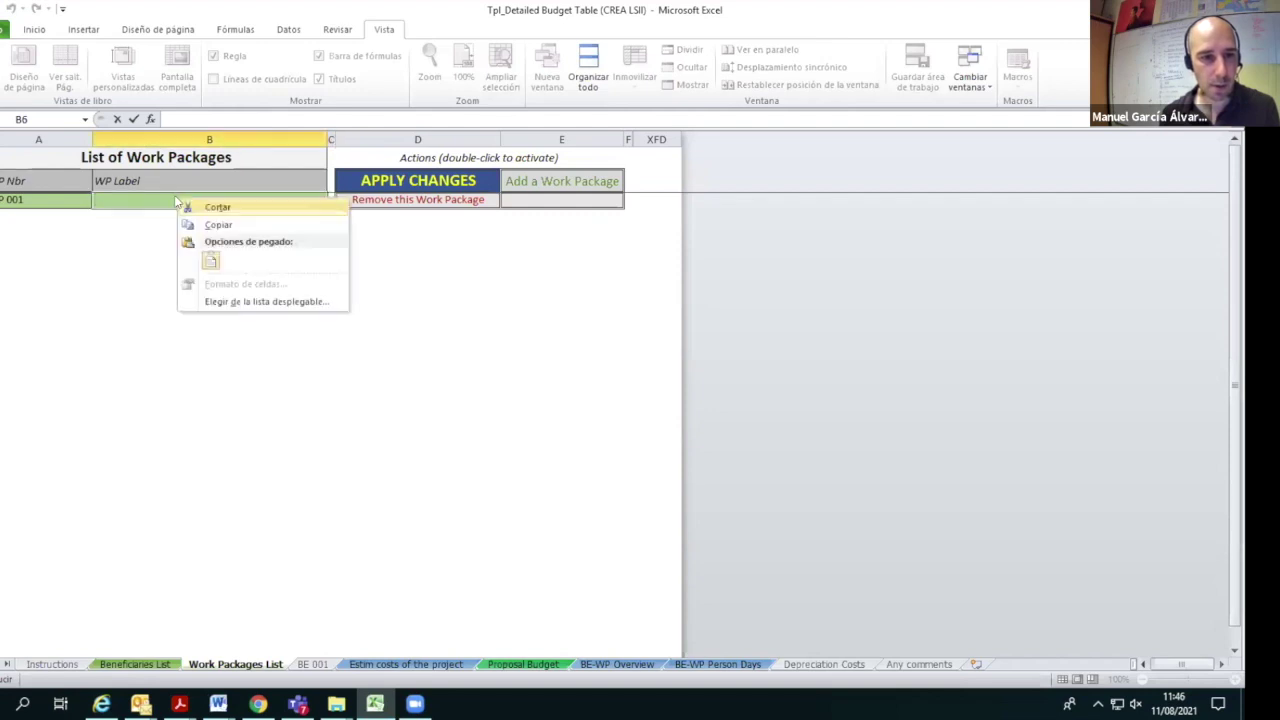
left_click(210, 260)
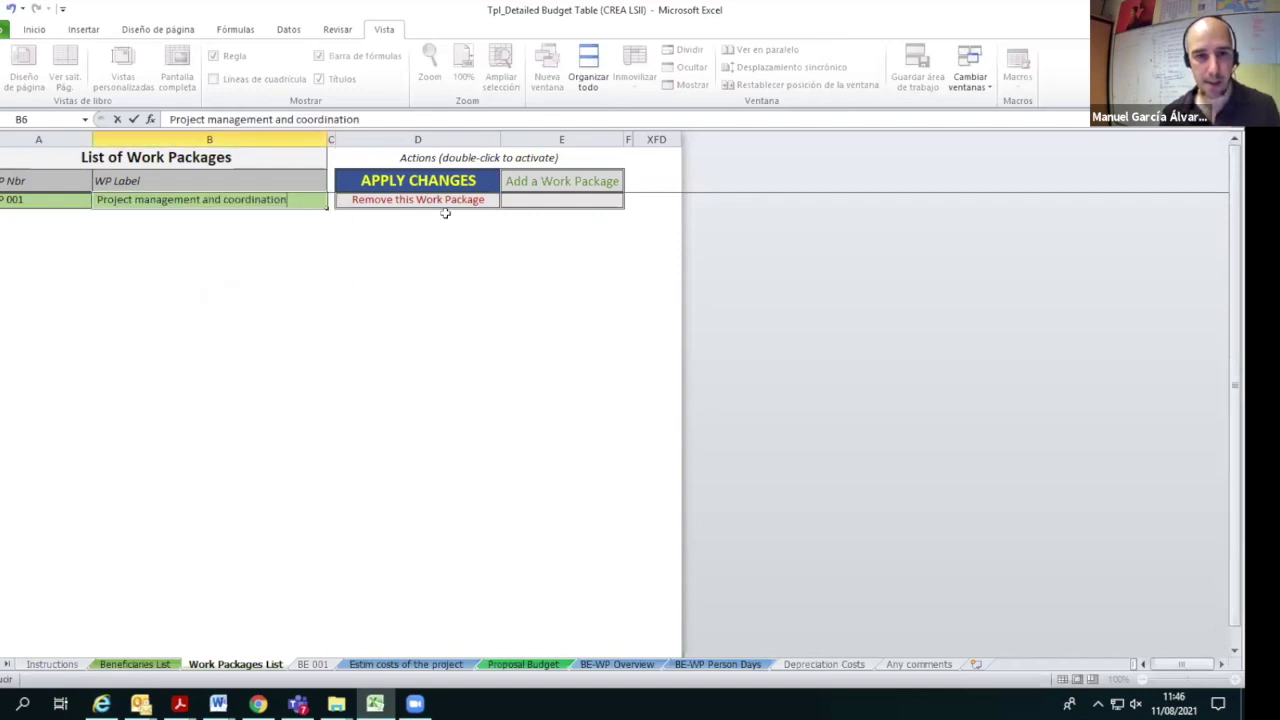
left_click(443, 180)
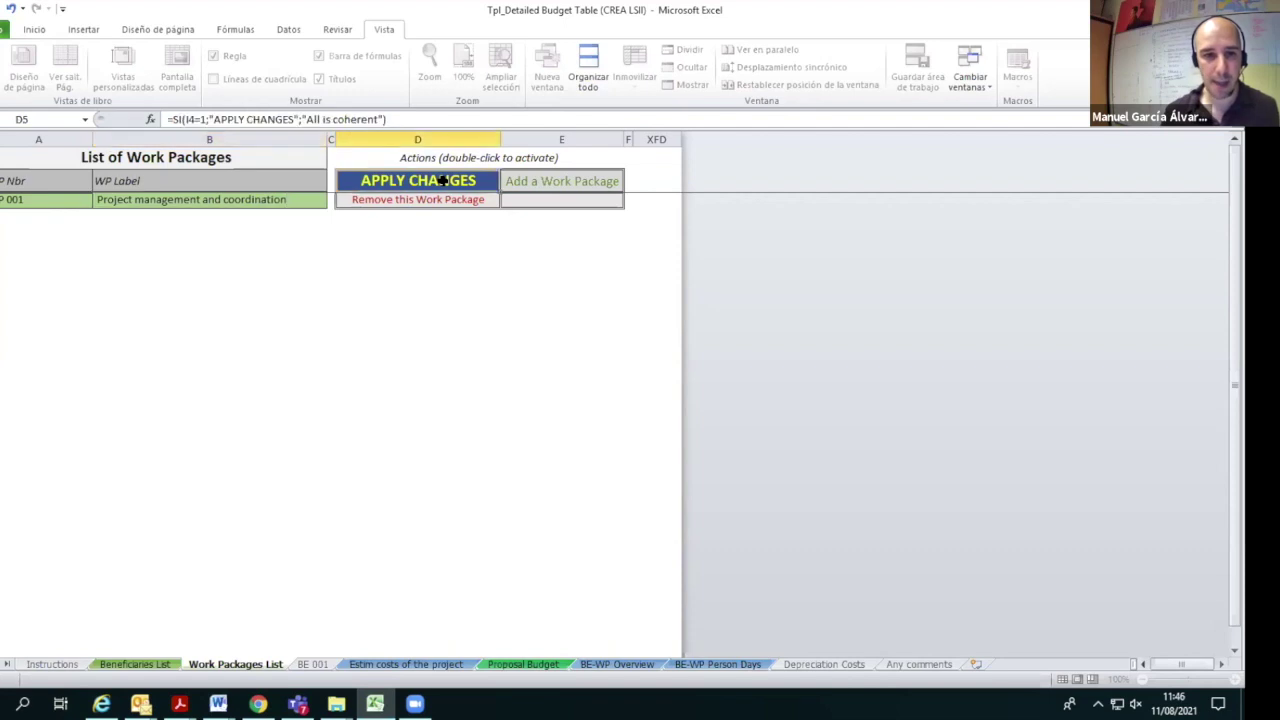
double_click(443, 180)
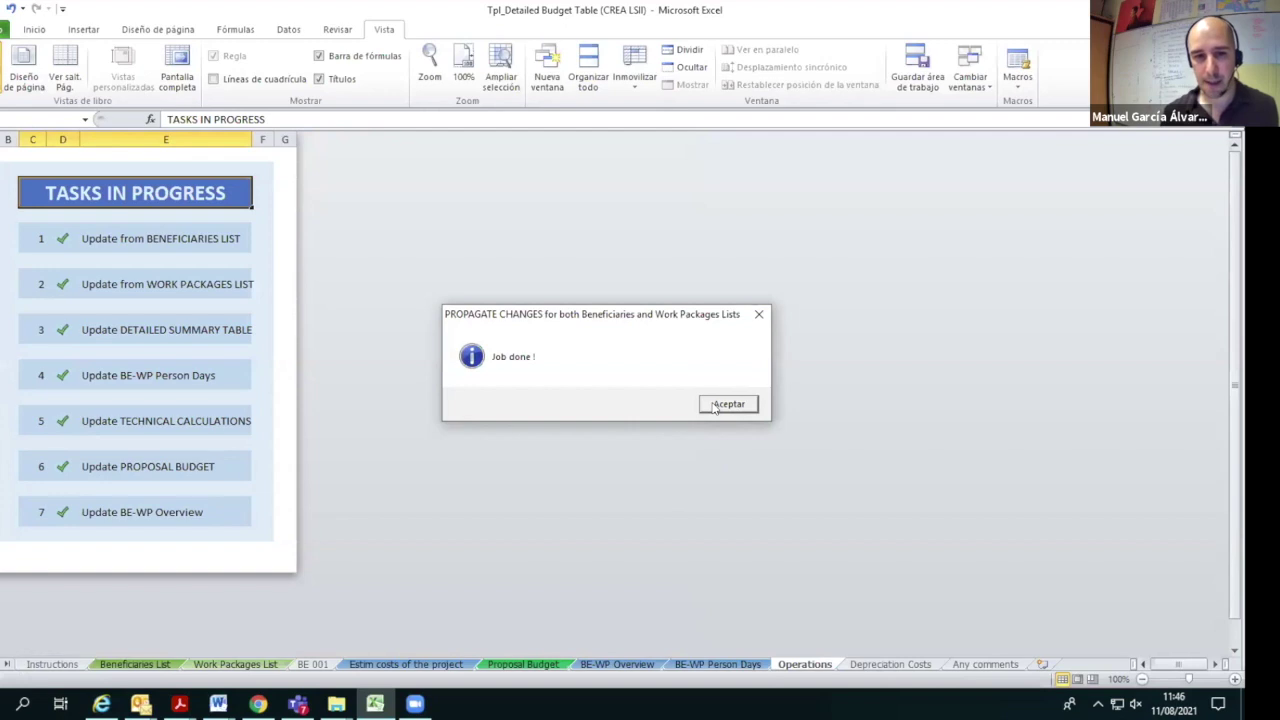
Close the change propagation message and view the "Project management and coordination" cost table on the BE 001 sheet.
left_click(728, 404)
left_click(250, 664)
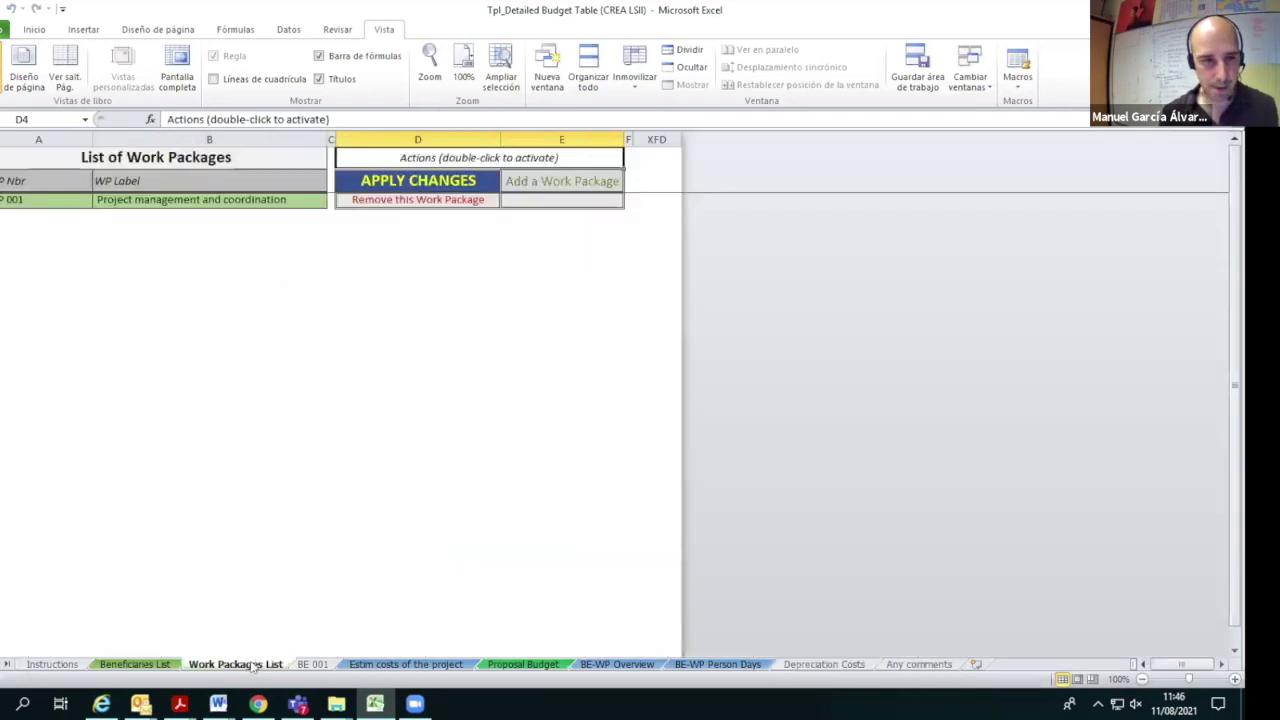
left_click(313, 664)
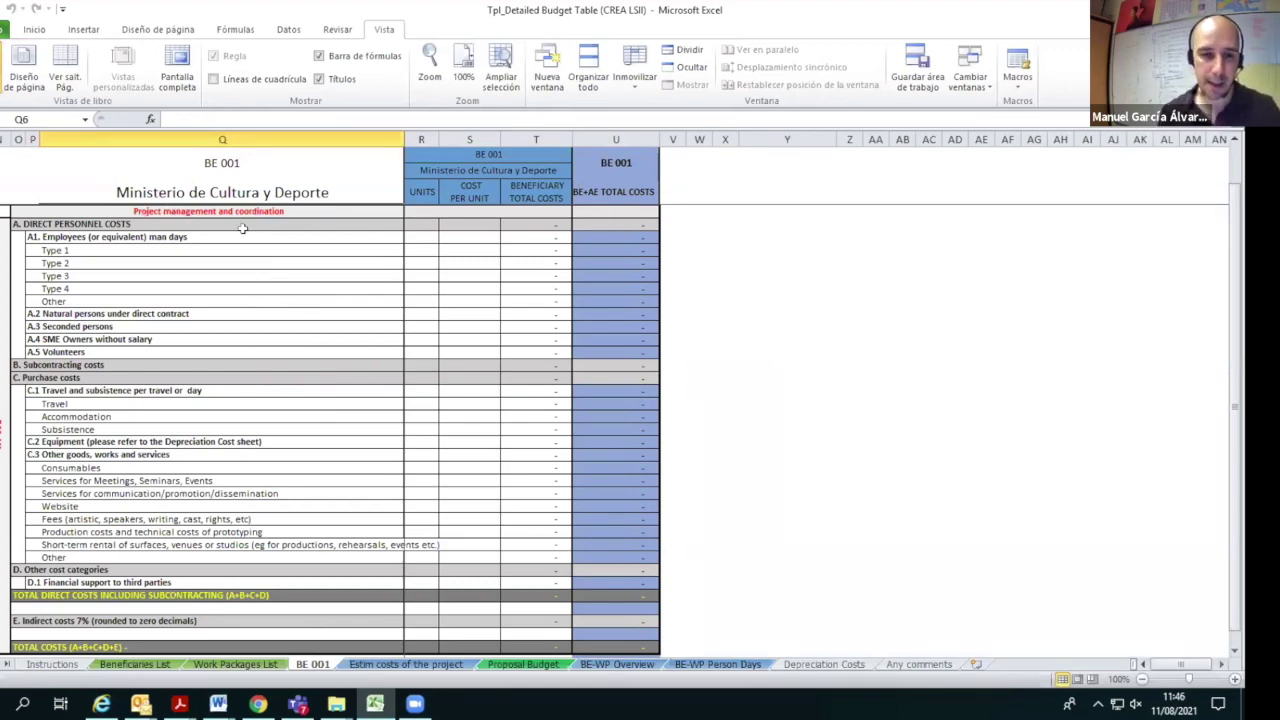
scroll(242, 228, "down", 2)
scroll(280, 250, "up", 3)
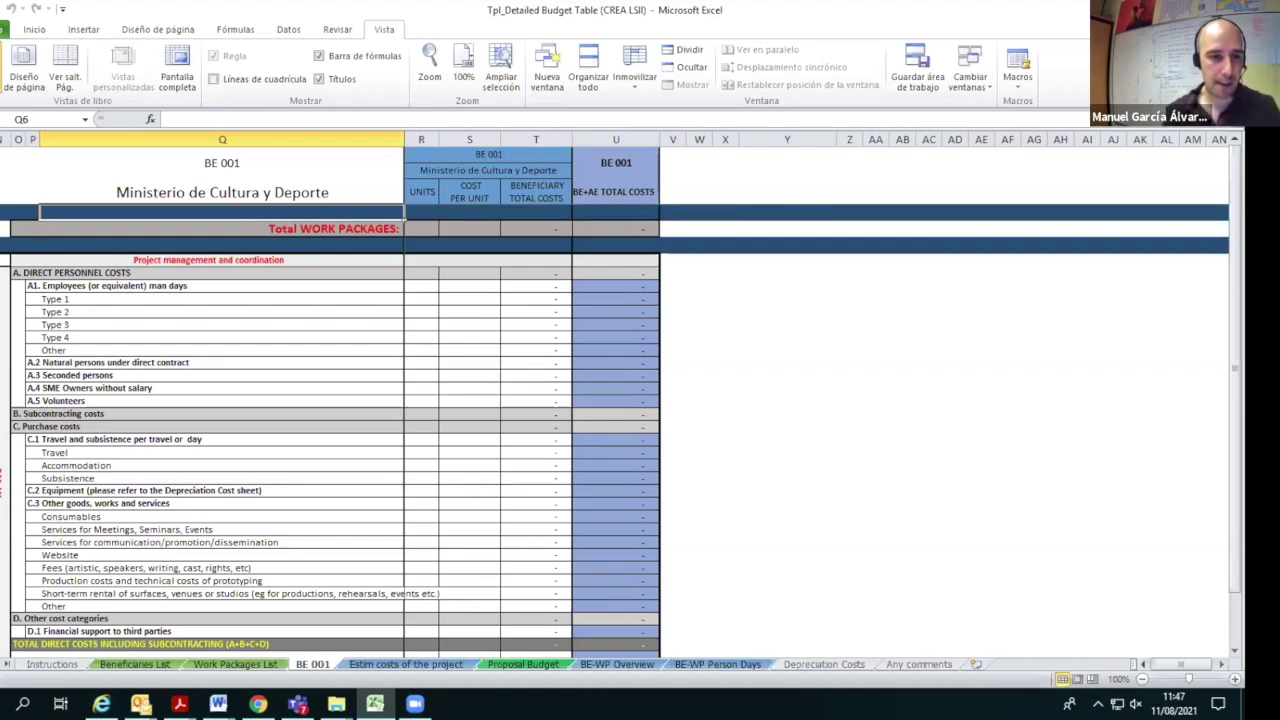
Examine the BE 001 cost categories, including seconded persons, subcontracting, direct personnel units, travel and C.2 Equipment.
left_click(110, 373)
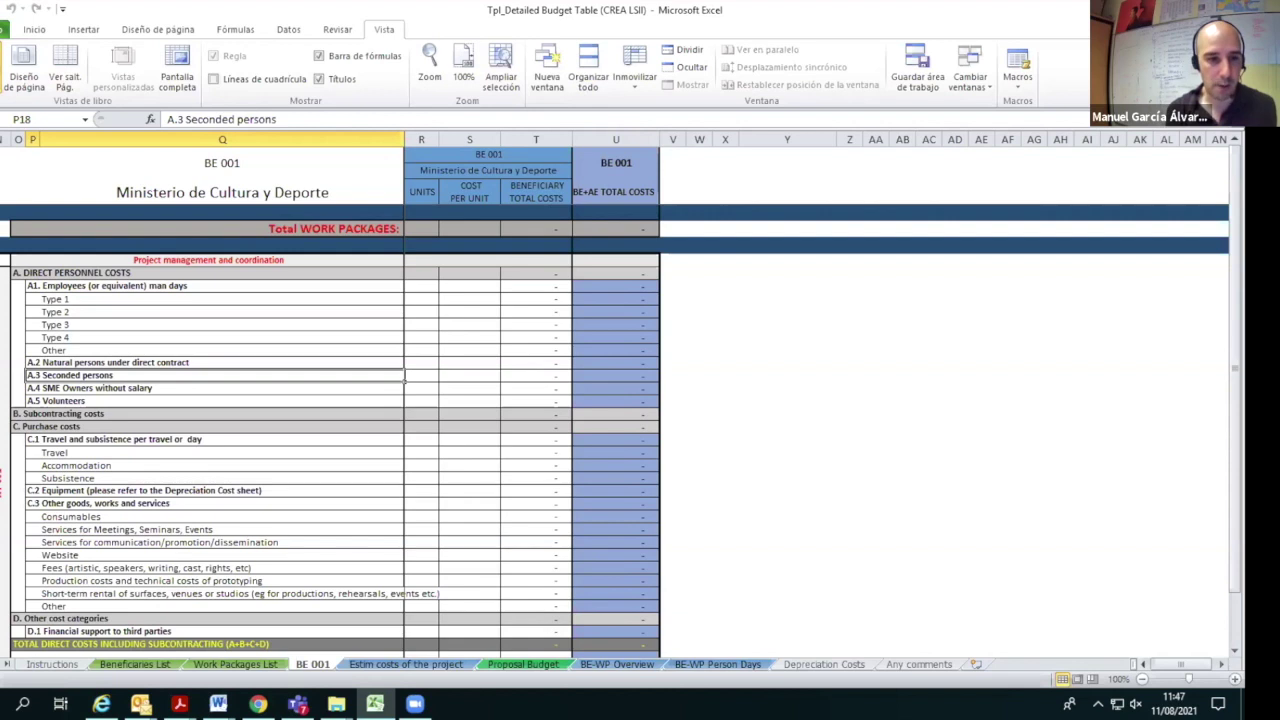
left_click(158, 413)
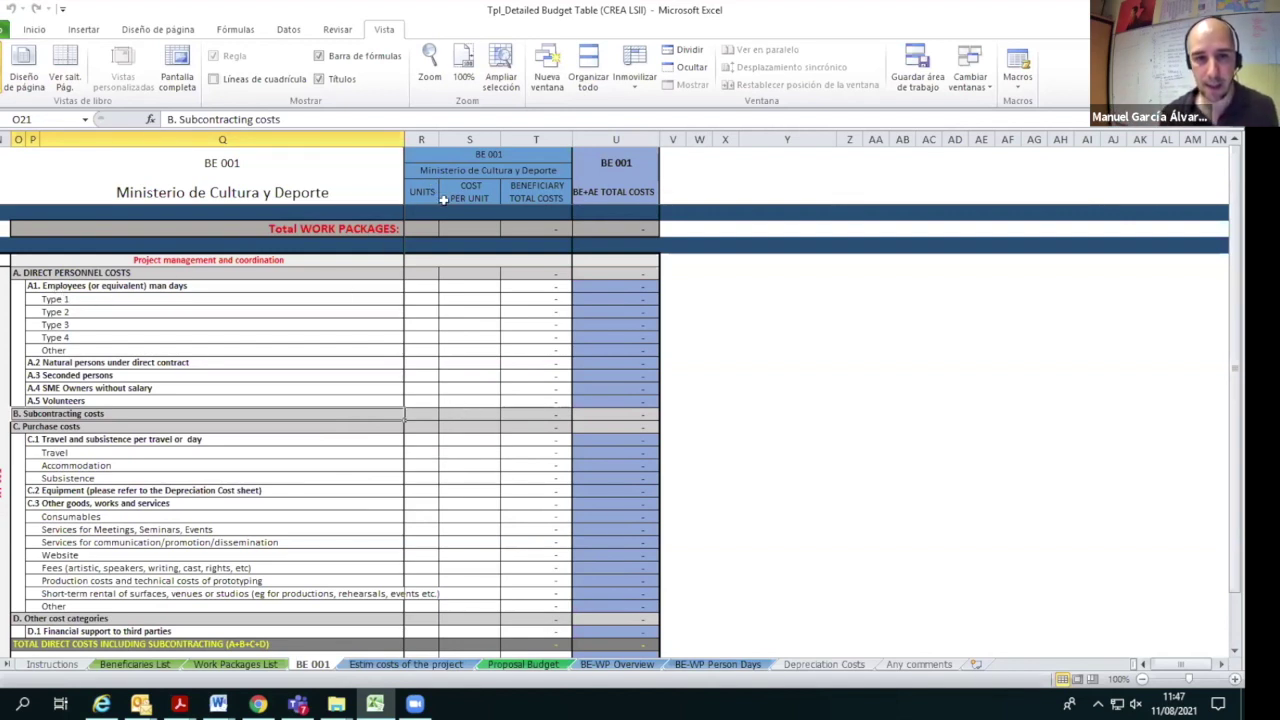
left_click(418, 273)
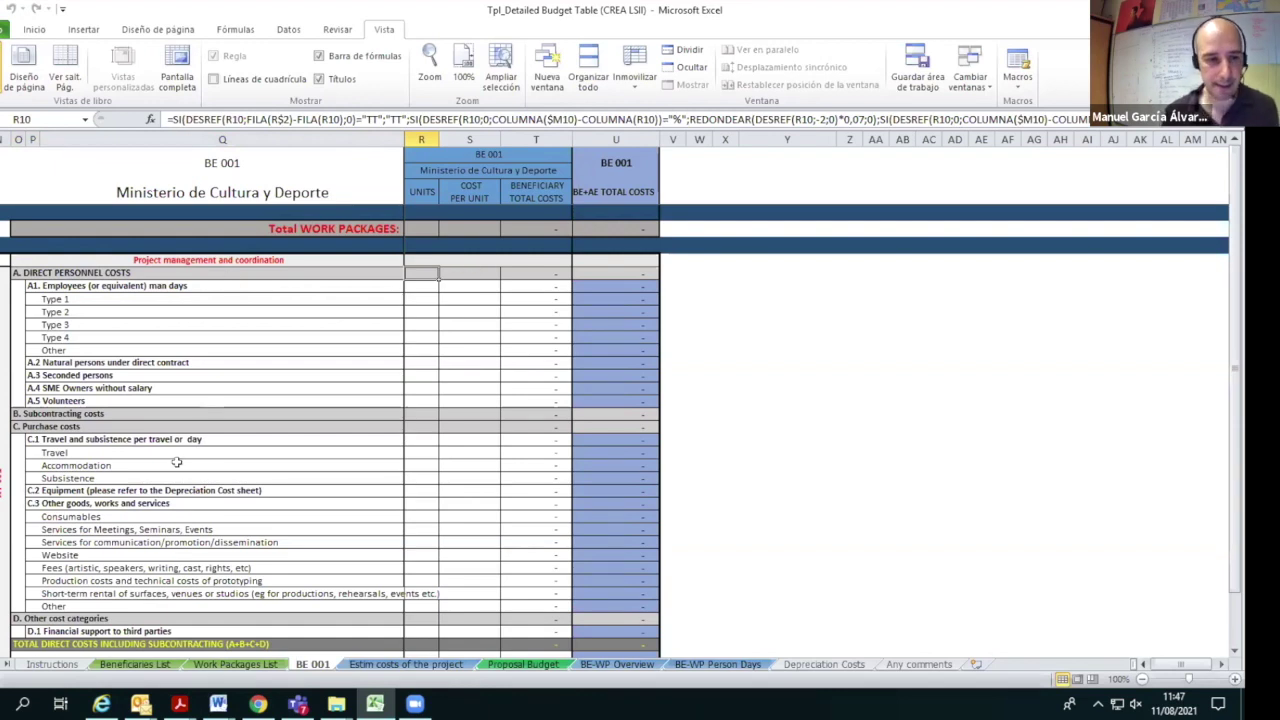
scroll(175, 461, "down", 1)
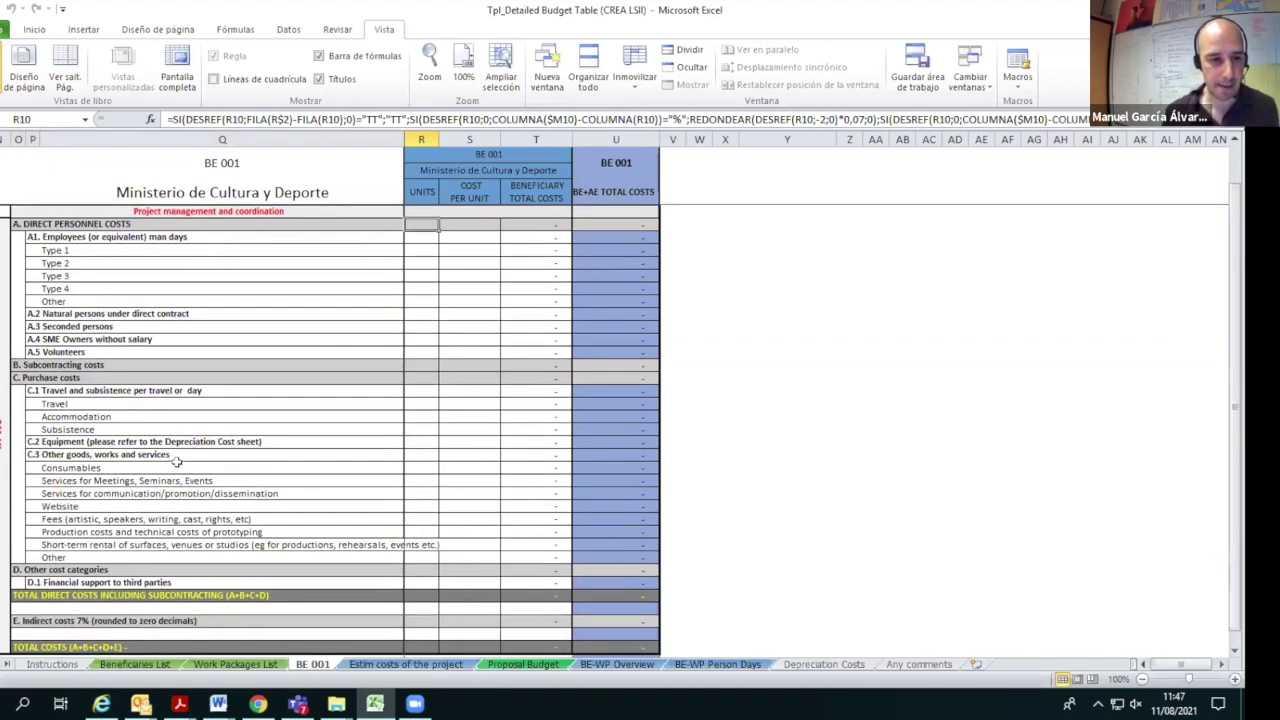
left_click(78, 404)
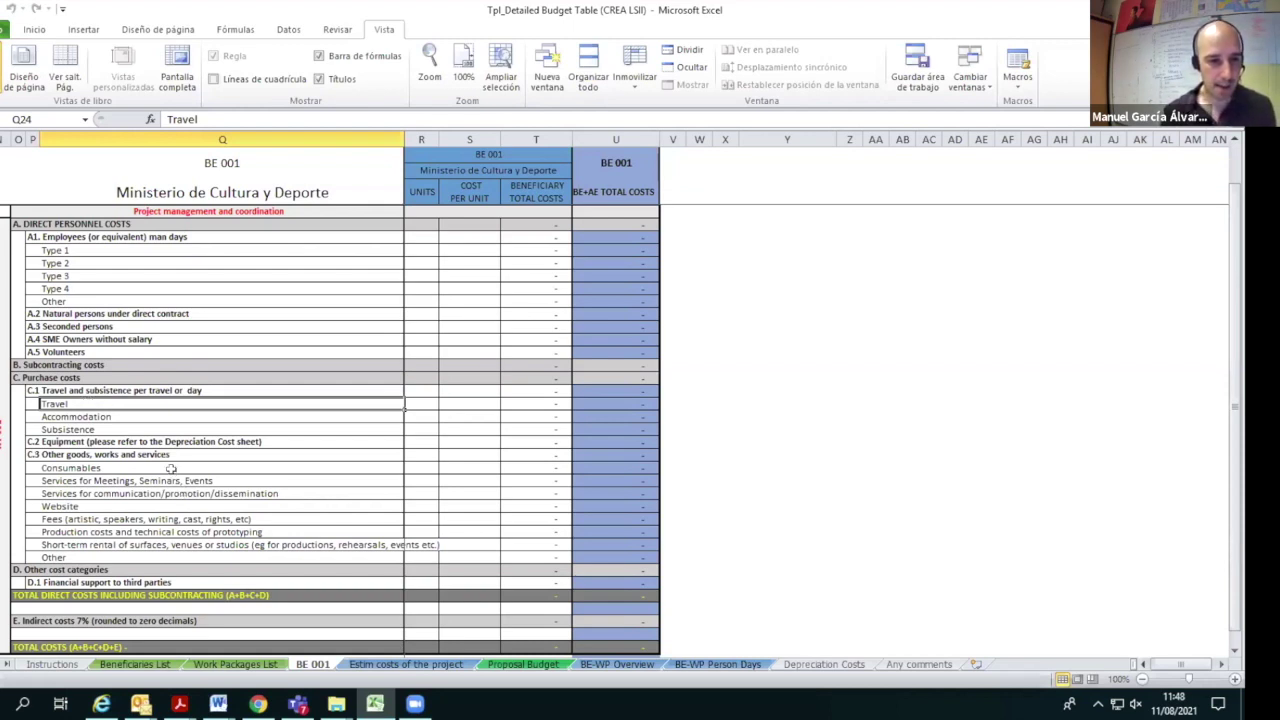
left_click(76, 444)
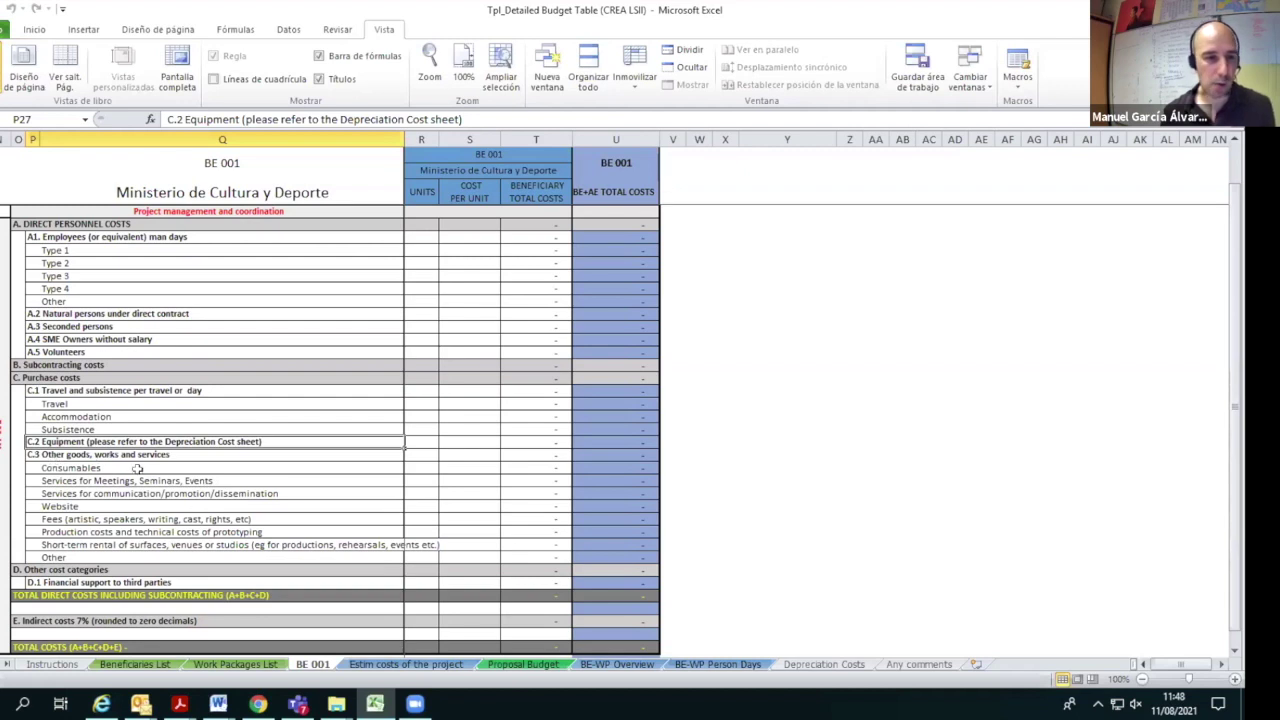
Review the cost consolidation on the "Estim costs of the project" sheet and the EU contribution columns on the Proposal Budget sheet.
left_click(392, 664)
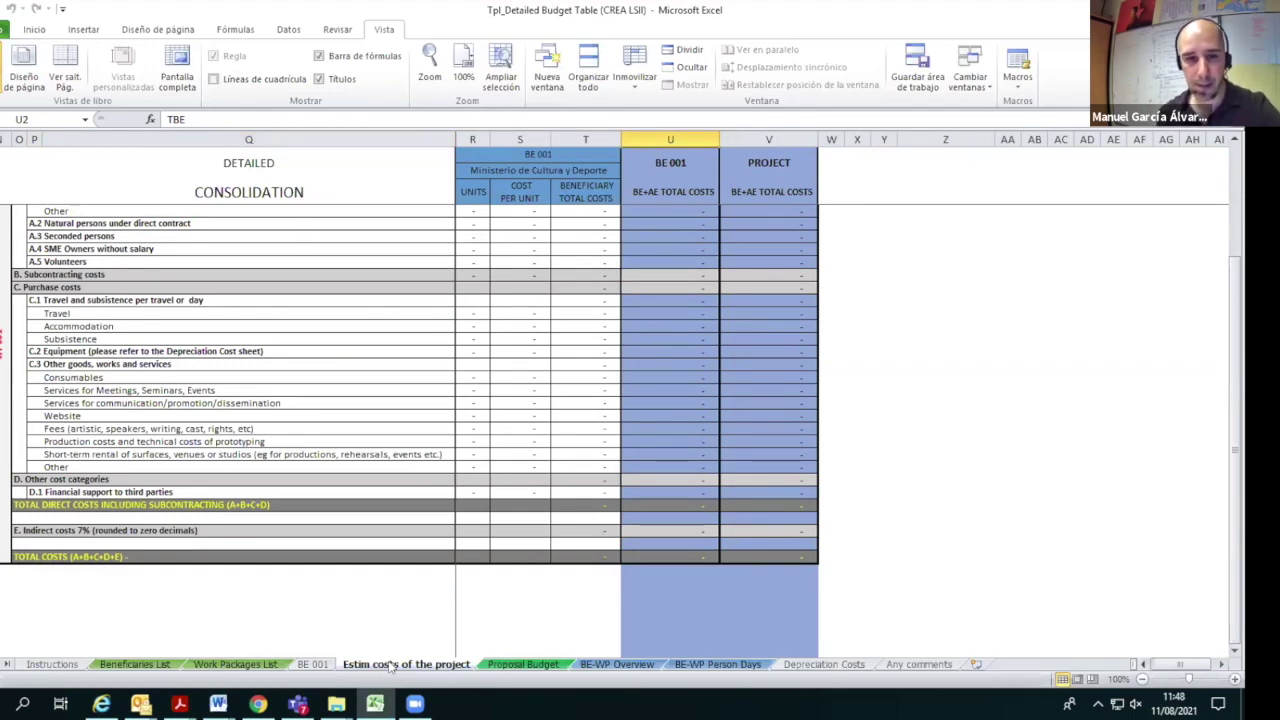
scroll(419, 634, "up", 2)
scroll(419, 637, "down", 1)
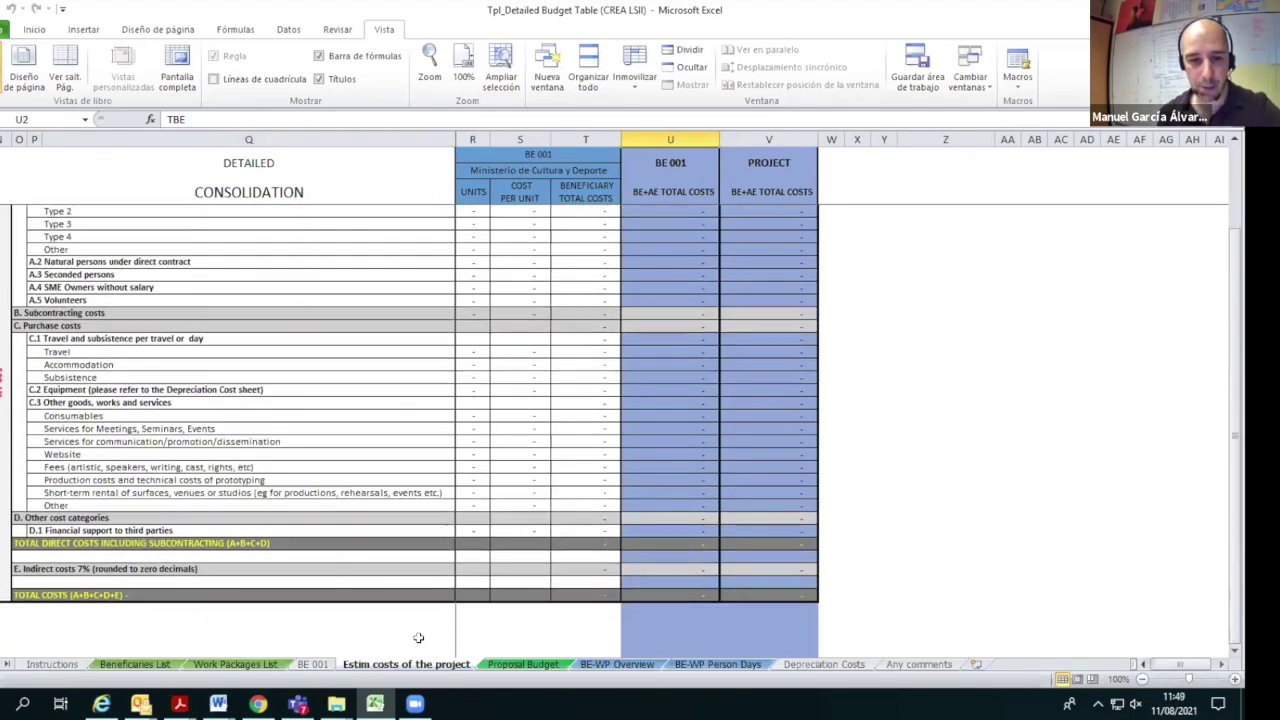
left_click(521, 664)
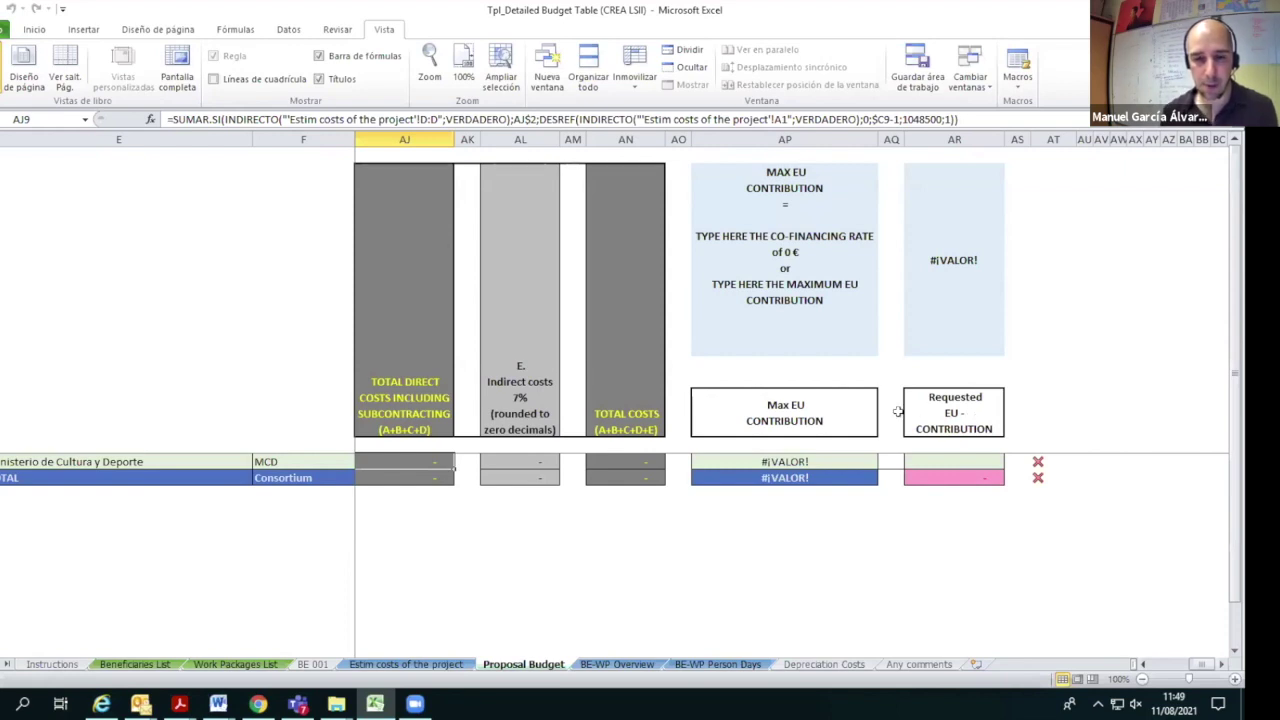
Look through the BE-WP Overview, BE-WP Person Days, Depreciation Costs and Any comments sheets.
left_click(617, 664)
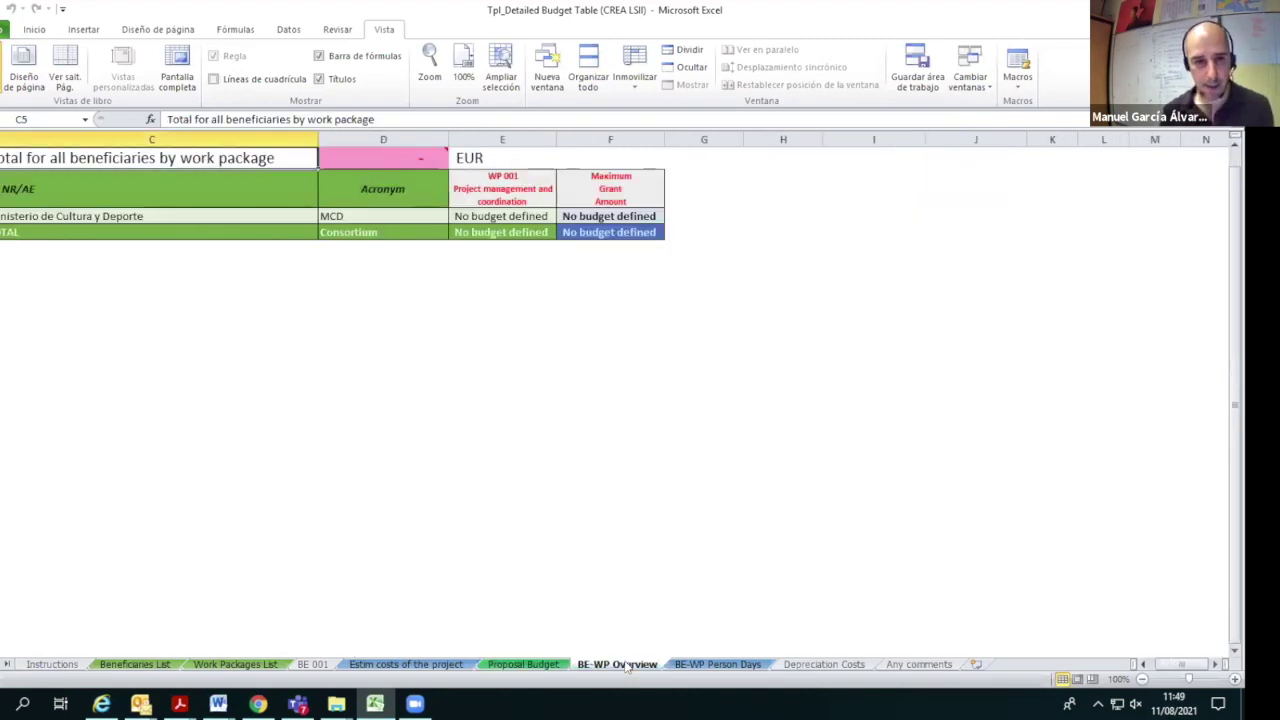
left_click(739, 667)
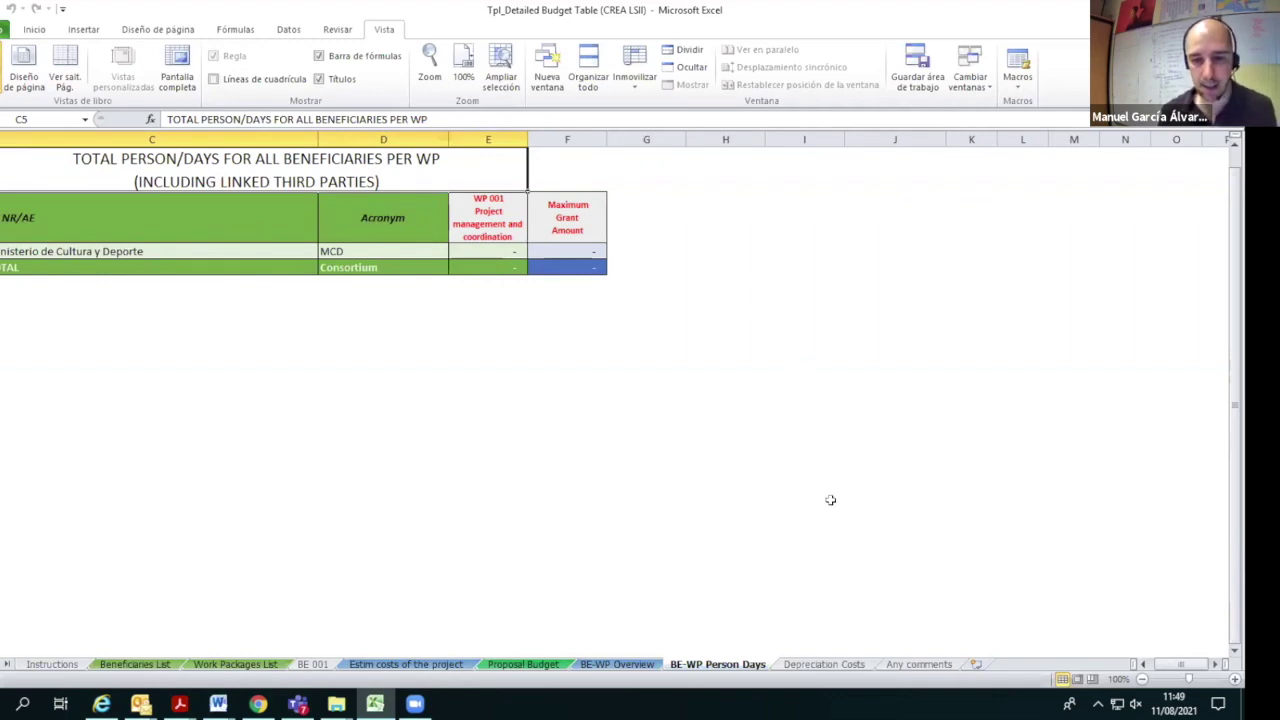
left_click(828, 665)
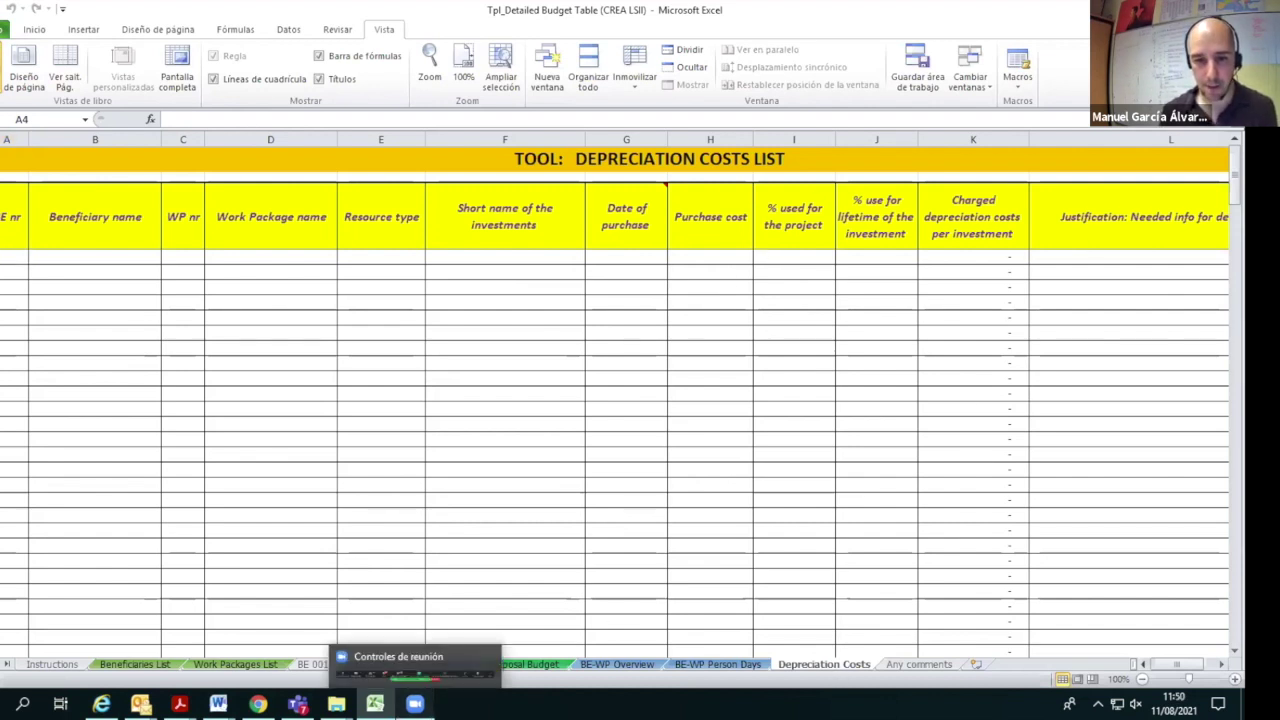
left_click(918, 664)
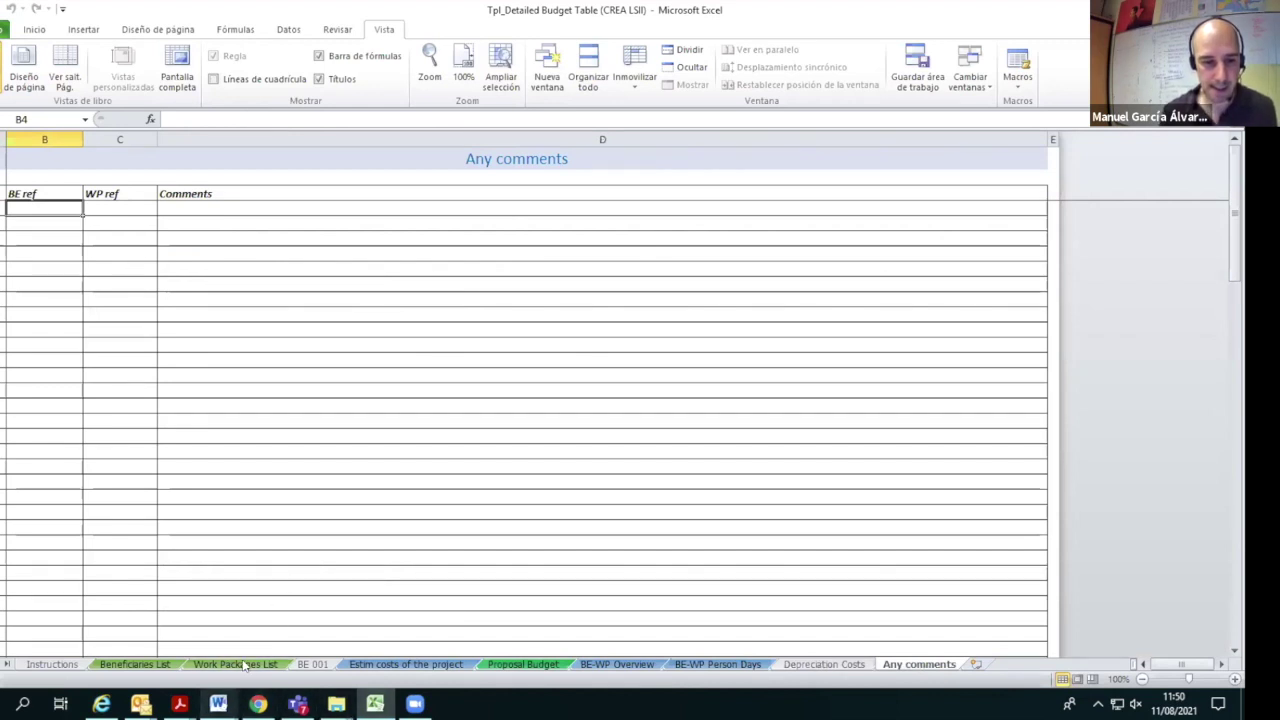
Switch to the presentation PDF in Acrobat Reader and view the "Enlaces de interés" slide on page 60.
left_click(180, 704)
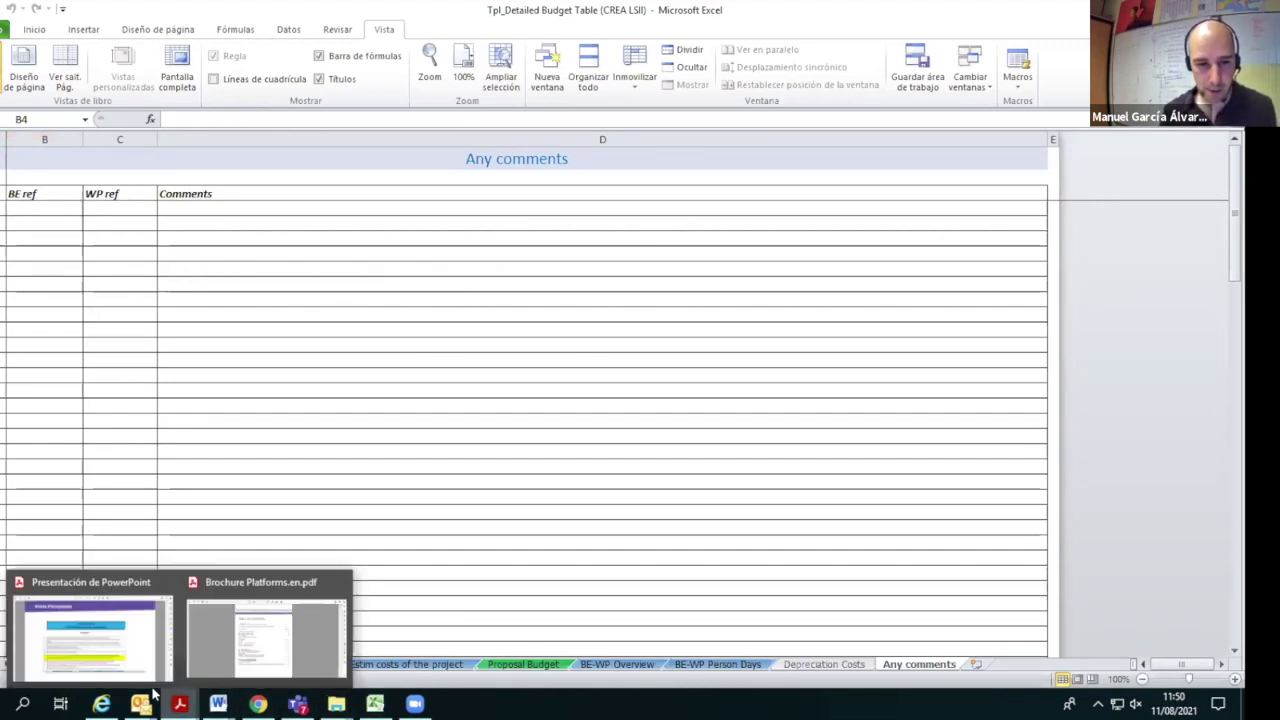
left_click(129, 651)
scroll(708, 283, "down", 3)
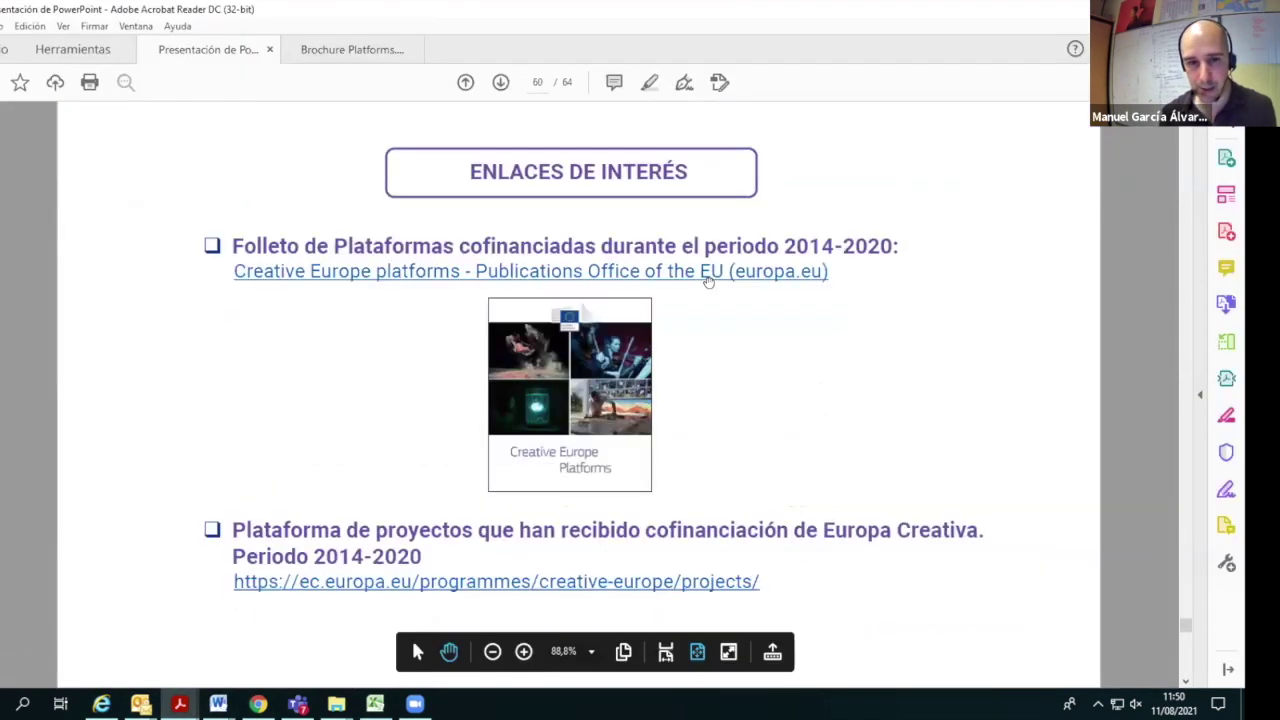
scroll(708, 283, "down", 3)
scroll(708, 283, "up", 3)
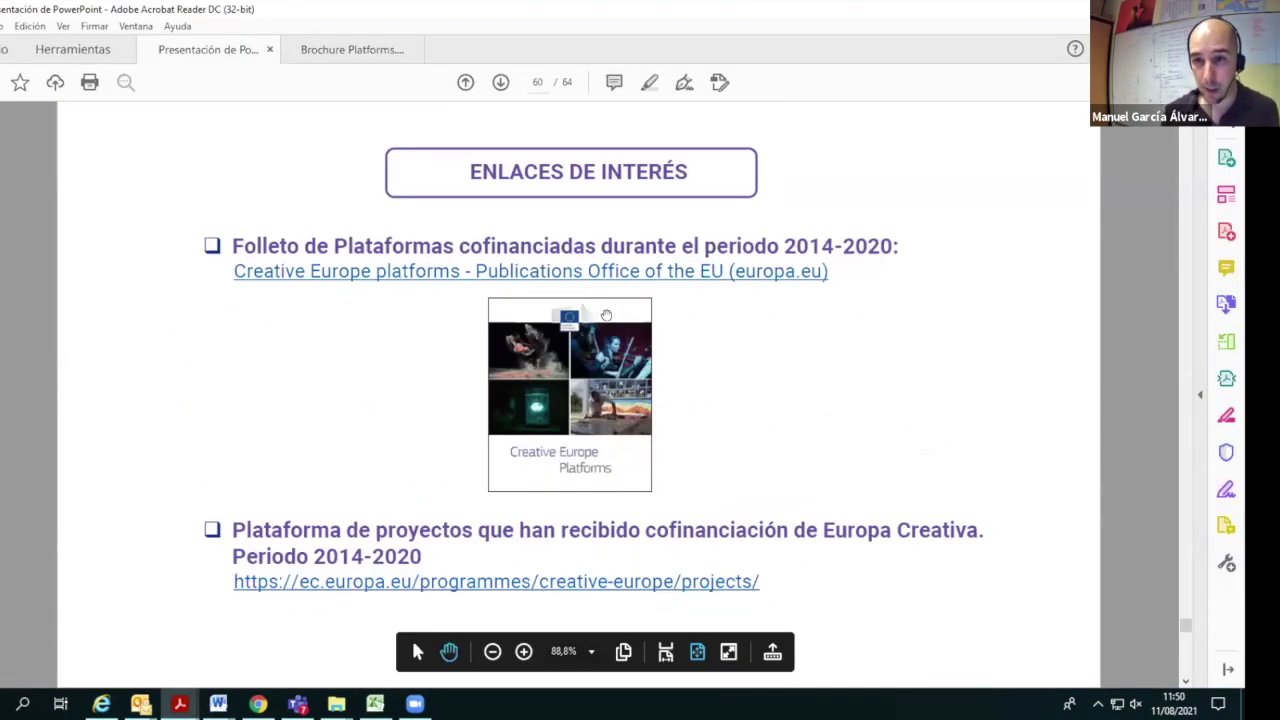